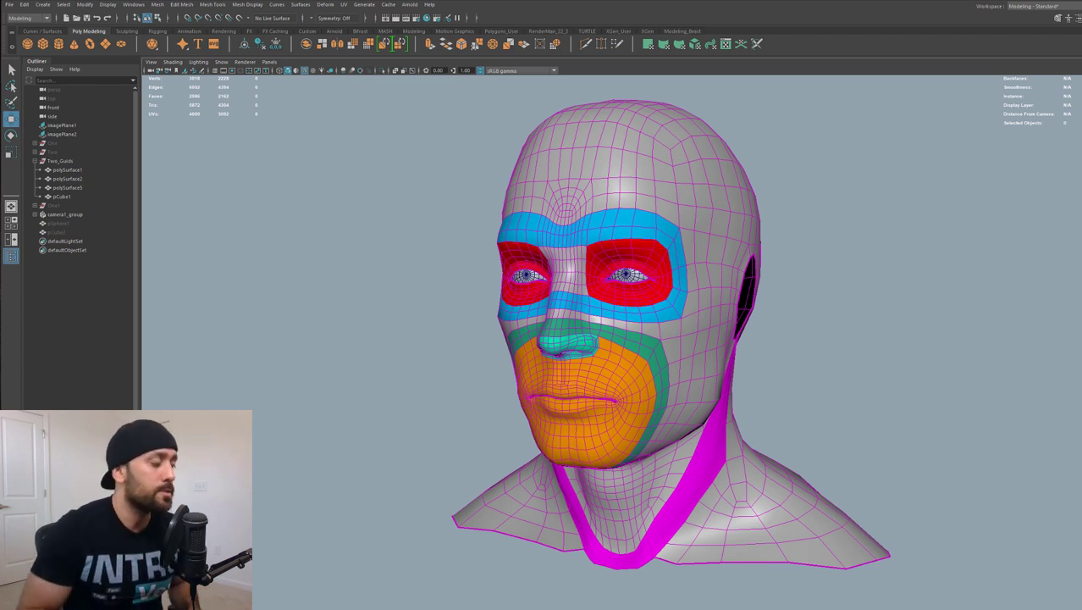
- Delete the horizontal edge loop that runs across the middle of the head's forehead
scroll(675, 322, "up", 4)
left_click_drag(675, 322, 696, 385, "alt")
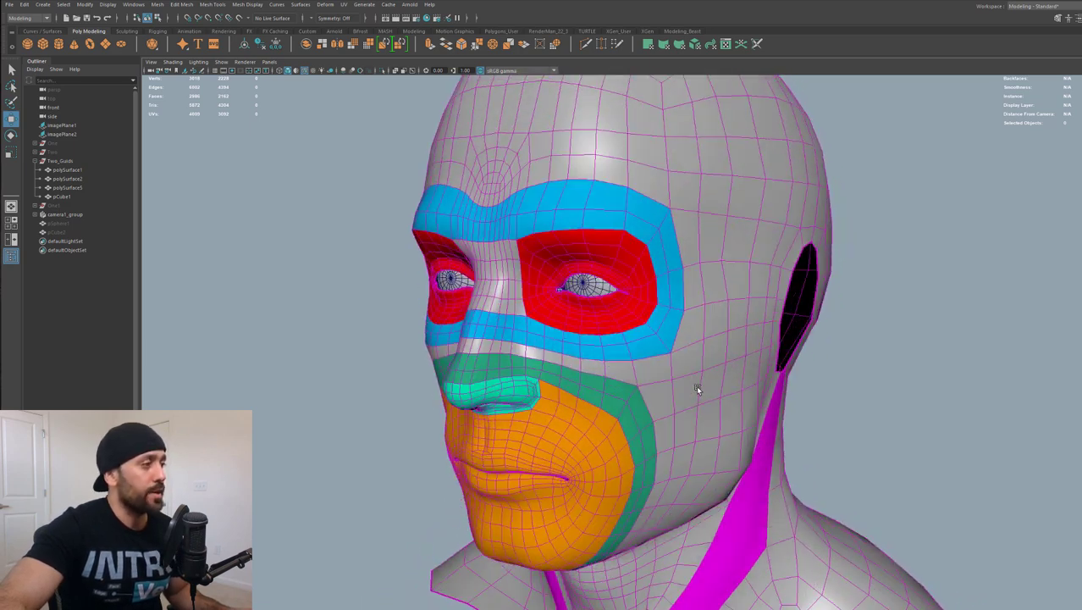
middle_click_drag(696, 386, 753, 377, "alt")
left_click_drag(753, 377, 757, 373, "alt")
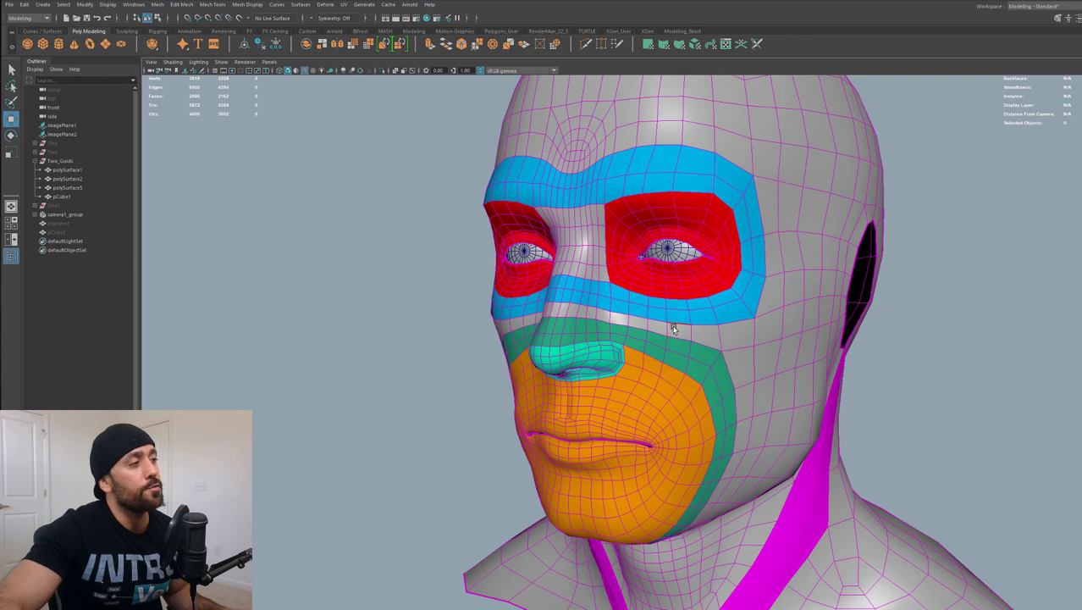
left_click_drag(737, 288, 747, 244, "alt")
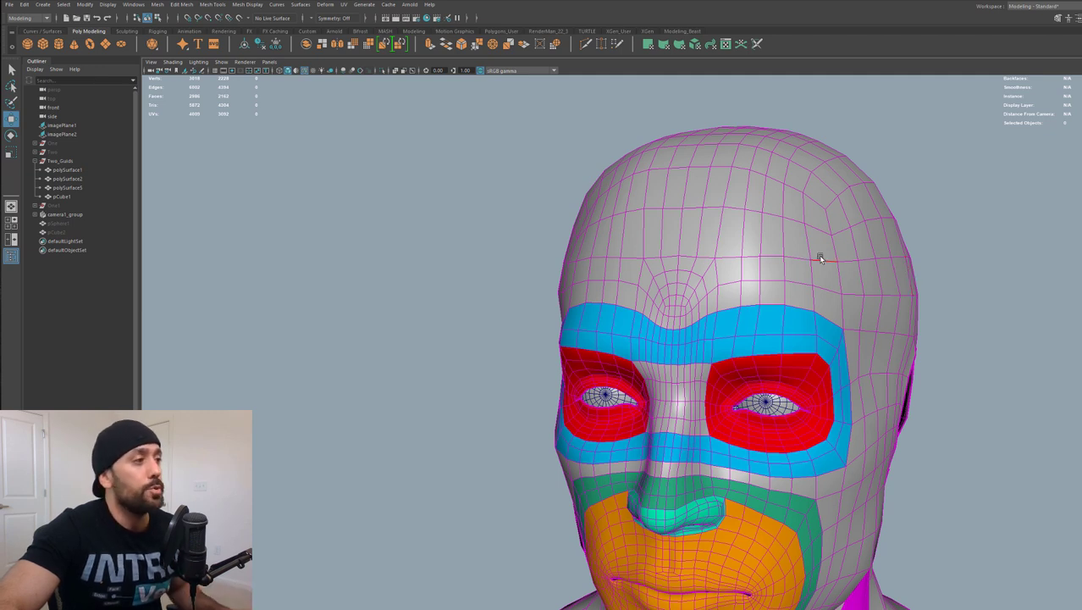
right_click_drag(730, 236, 729, 211)
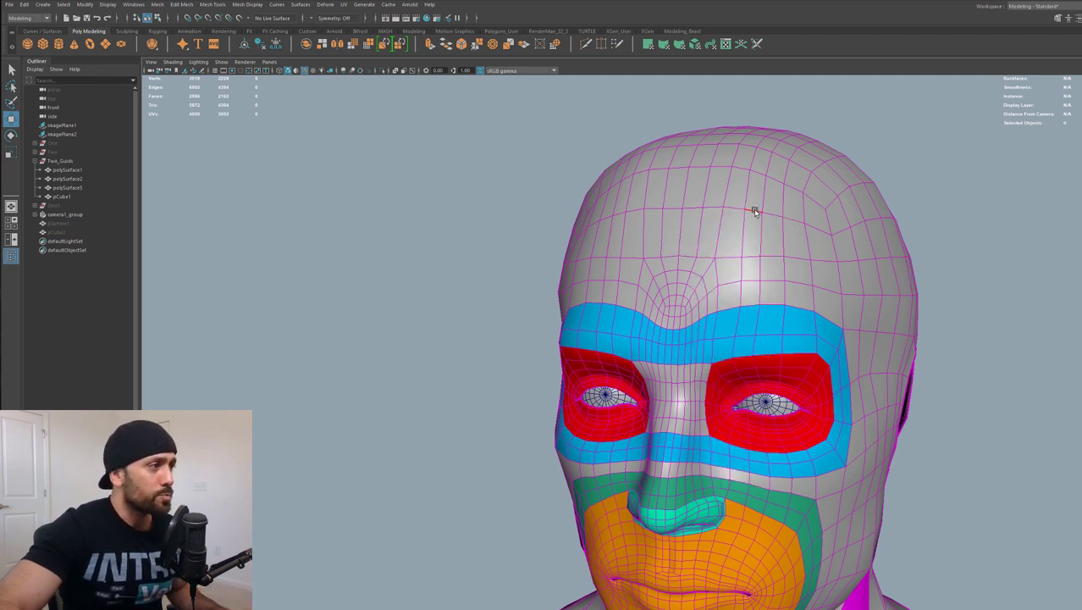
double_click(756, 211)
key("ctrl+Delete")
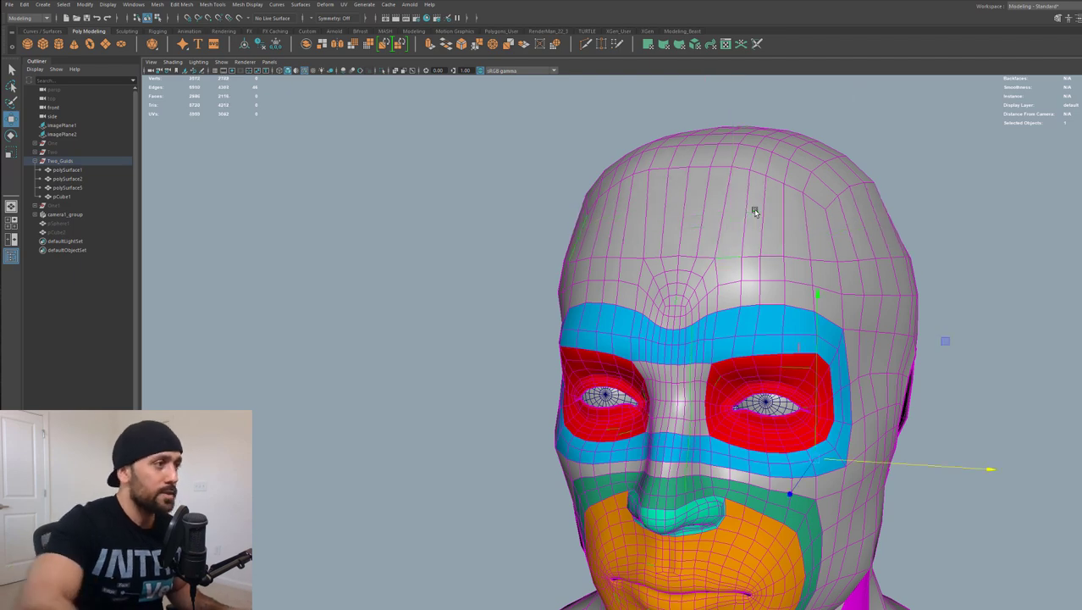
- Examine the edge flow of the head mesh from the front and the side
left_click_drag(725, 271, 783, 476, "alt")
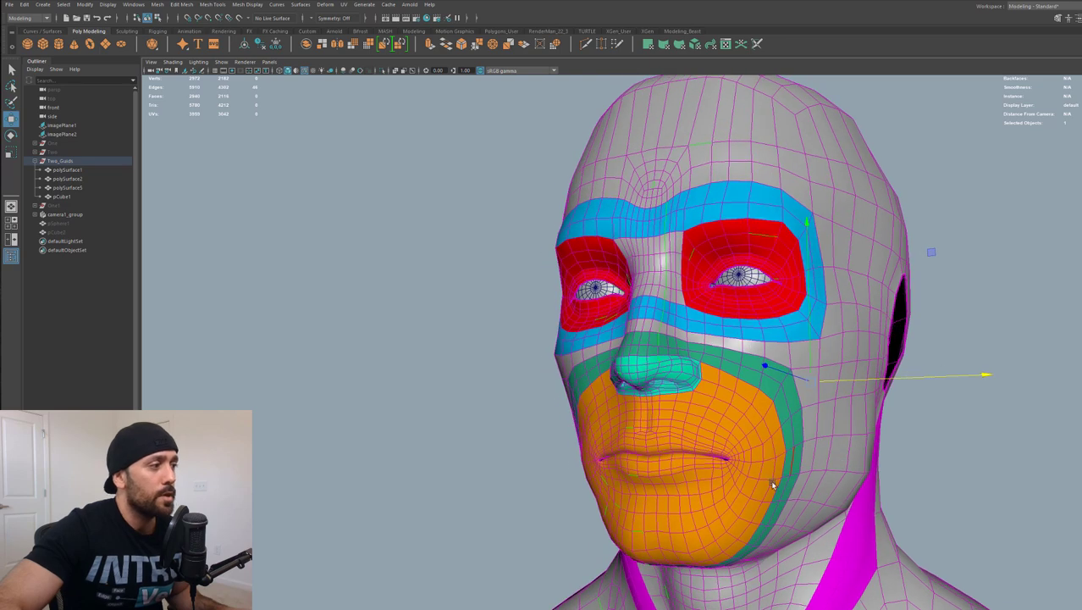
left_click_drag(670, 314, 679, 321, "alt")
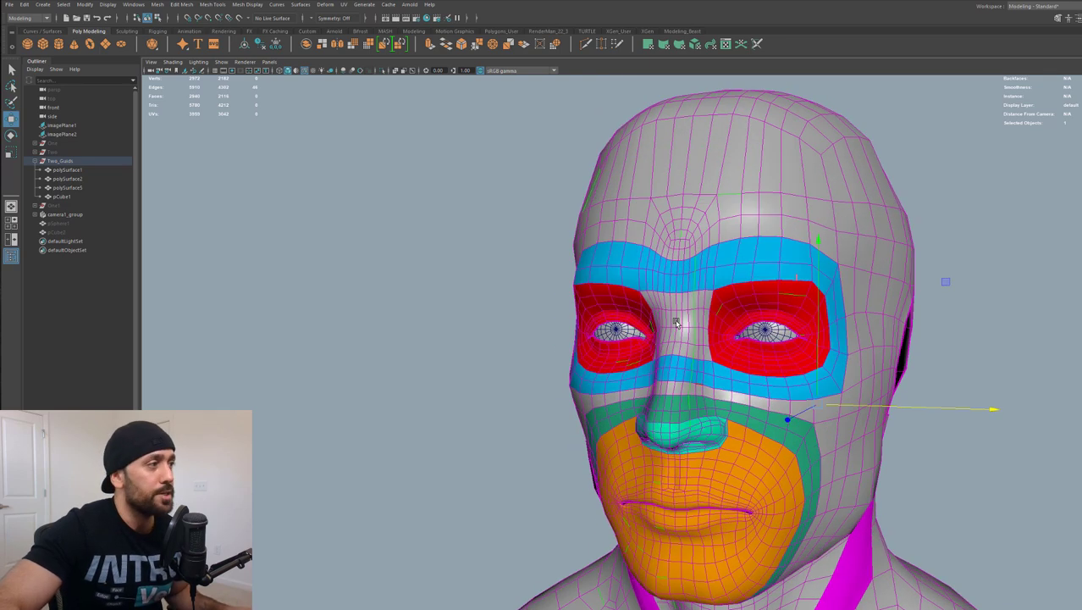
left_click_drag(834, 216, 839, 240, "alt")
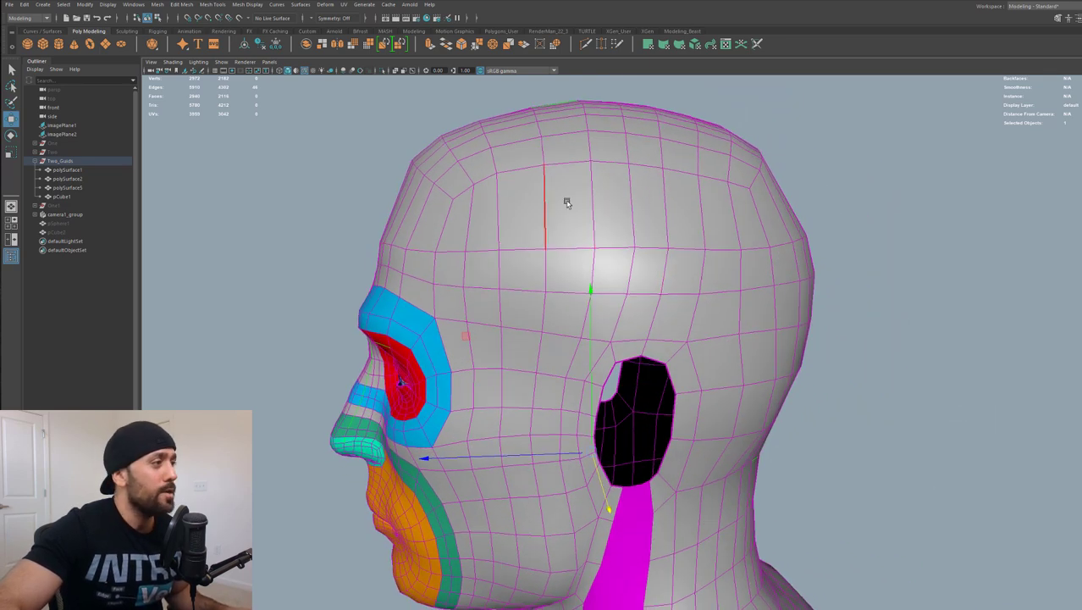
left_click_drag(695, 244, 756, 235, "alt")
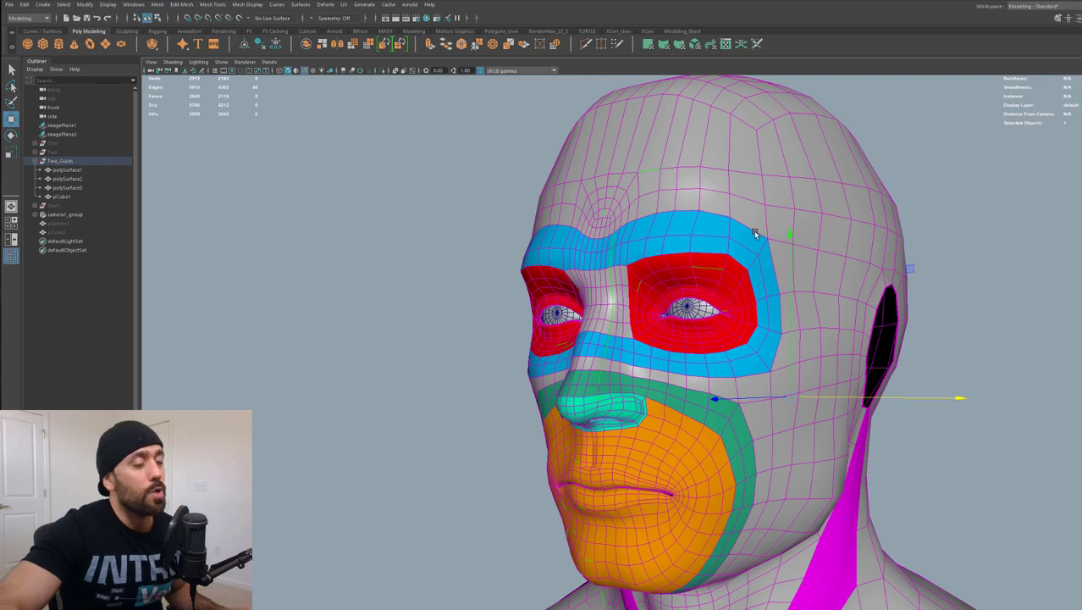
left_click_drag(713, 217, 708, 215, "alt")
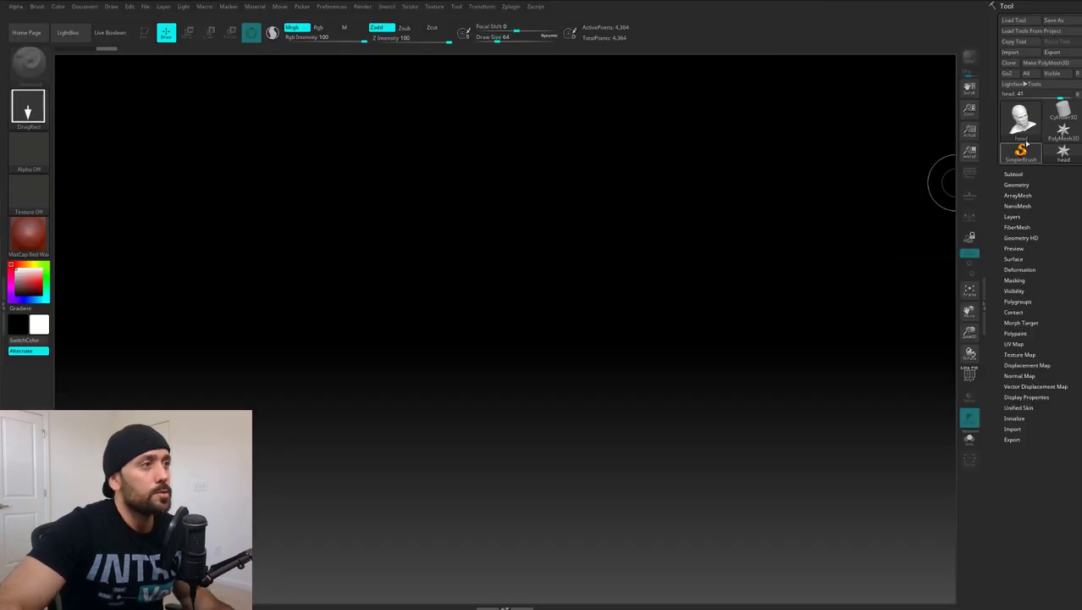
- Switch to ZBrush, draw the head tool on the canvas and set the material to MatCap Gray
left_click(1023, 124)
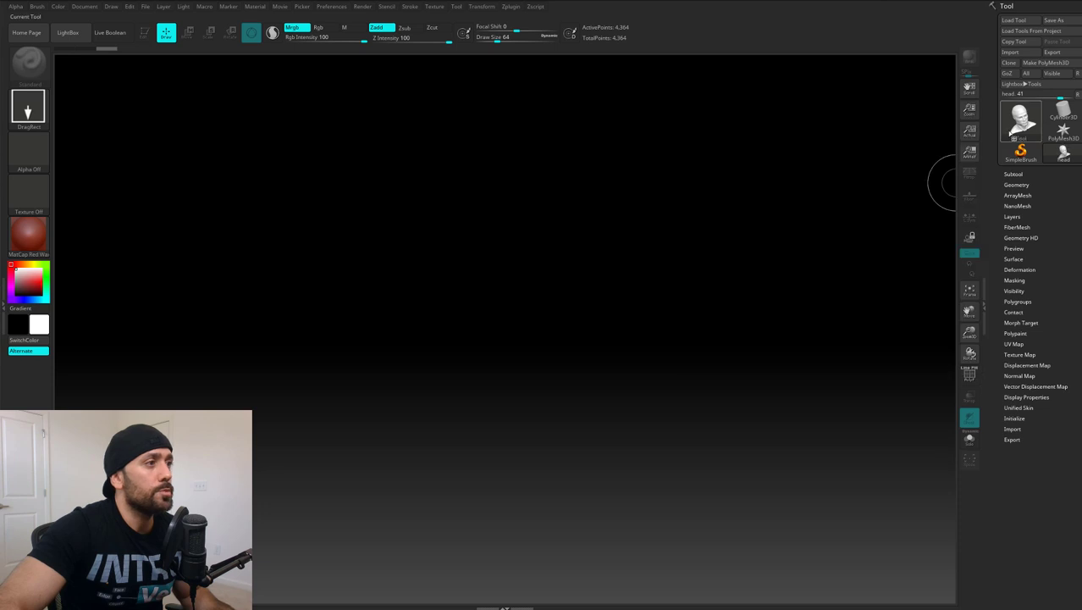
mouse_move(570, 245)
left_mouse_down()
mouse_move(603, 446)
mouse_move(580, 545)
left_mouse_up()
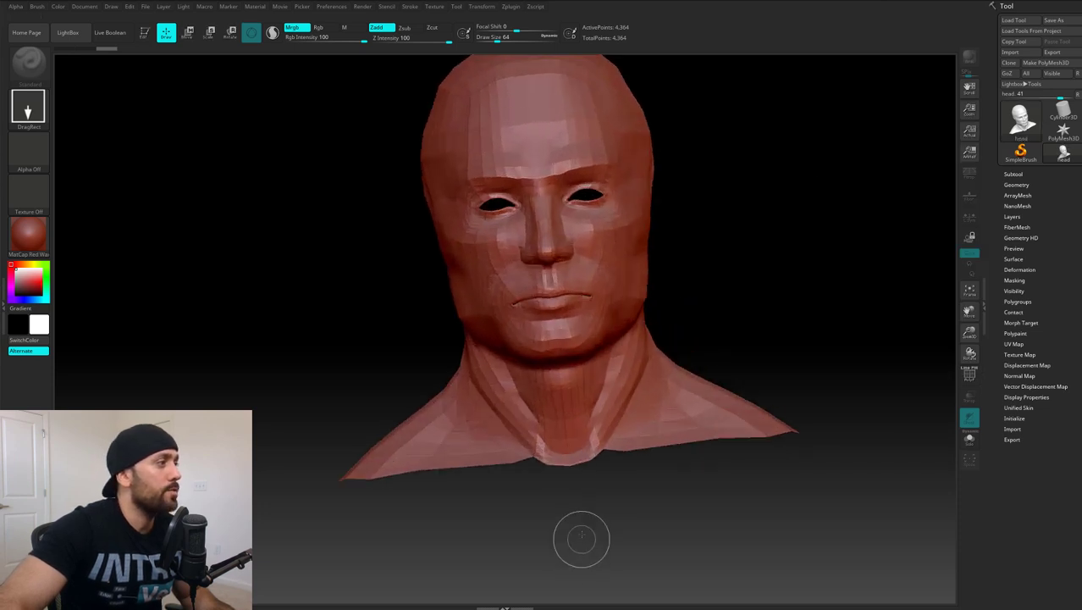
left_click(20, 246)
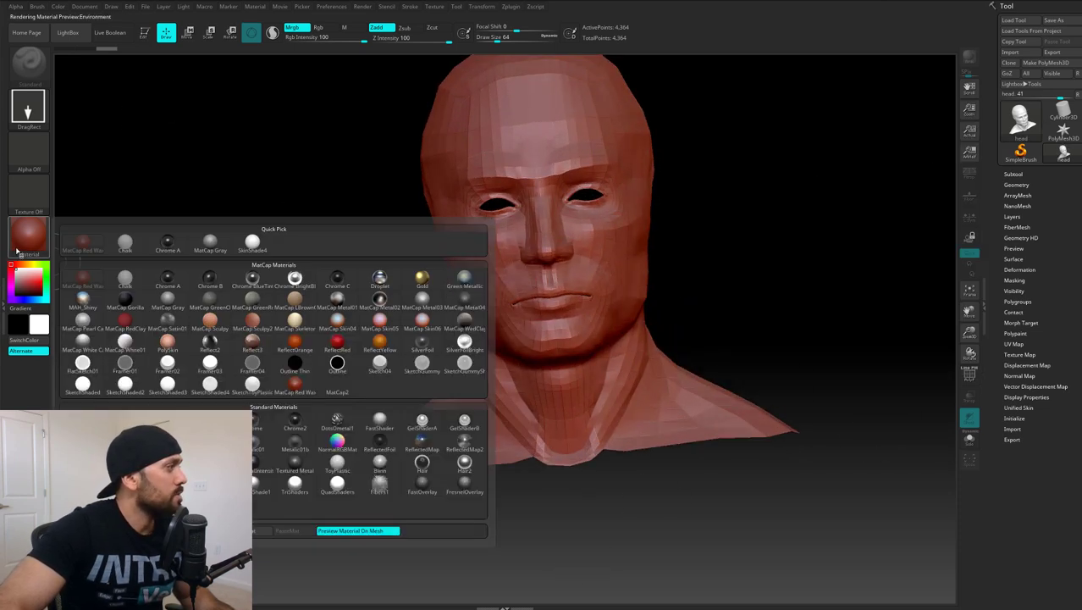
left_click(210, 243)
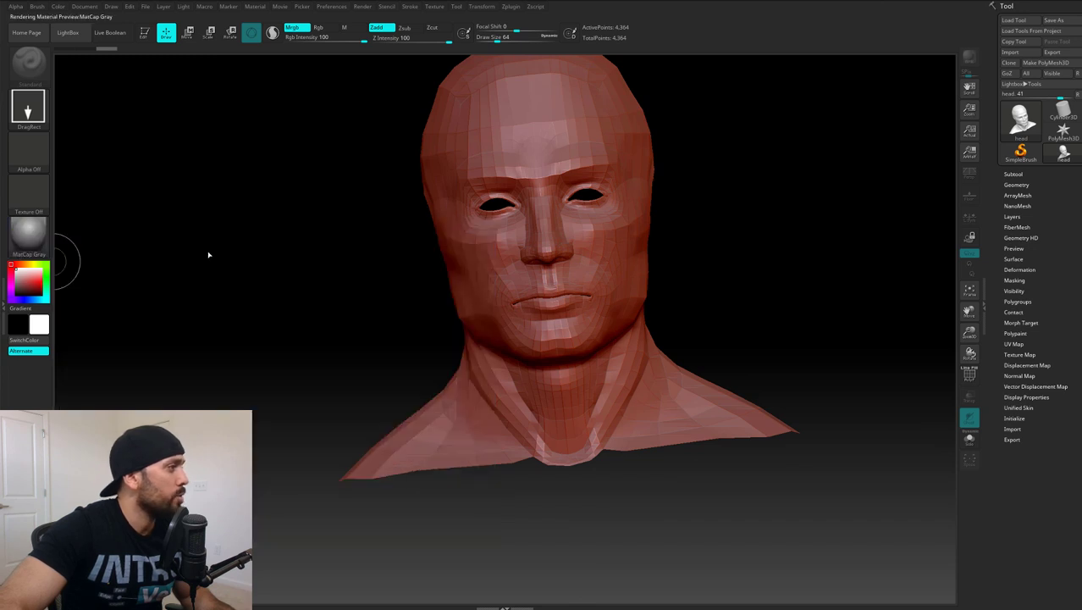
- Clear the canvas, redraw the head, and put it in Edit mode framed to the view
left_click_drag(843, 258, 798, 413)
key("ctrl+n")
left_click_drag(561, 203, 652, 519)
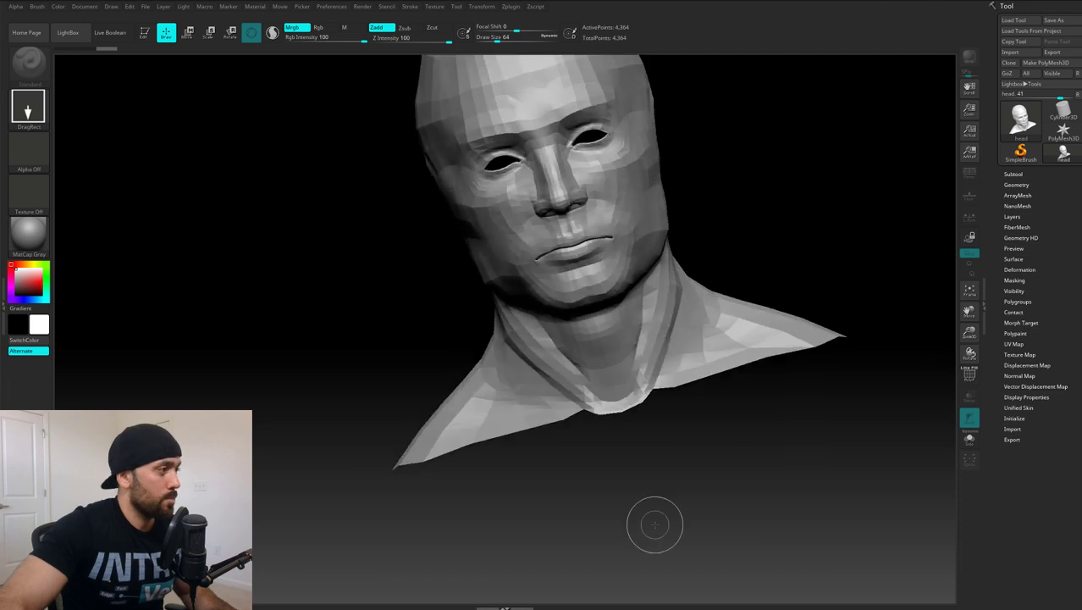
key("t")
key("f")
mouse_move(745, 276)
left_mouse_down()
mouse_move(706, 308)
mouse_move(726, 290)
left_mouse_up()
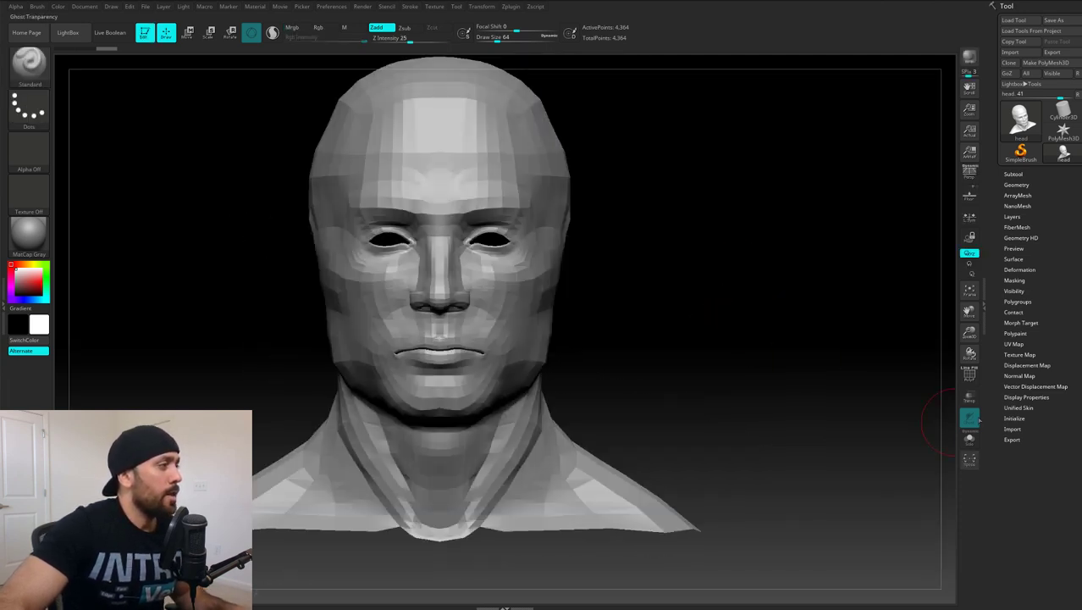
- Turn on the wireframe display and inspect the head's topology from the front and side
left_click(969, 375)
left_click_drag(730, 349, 628, 288)
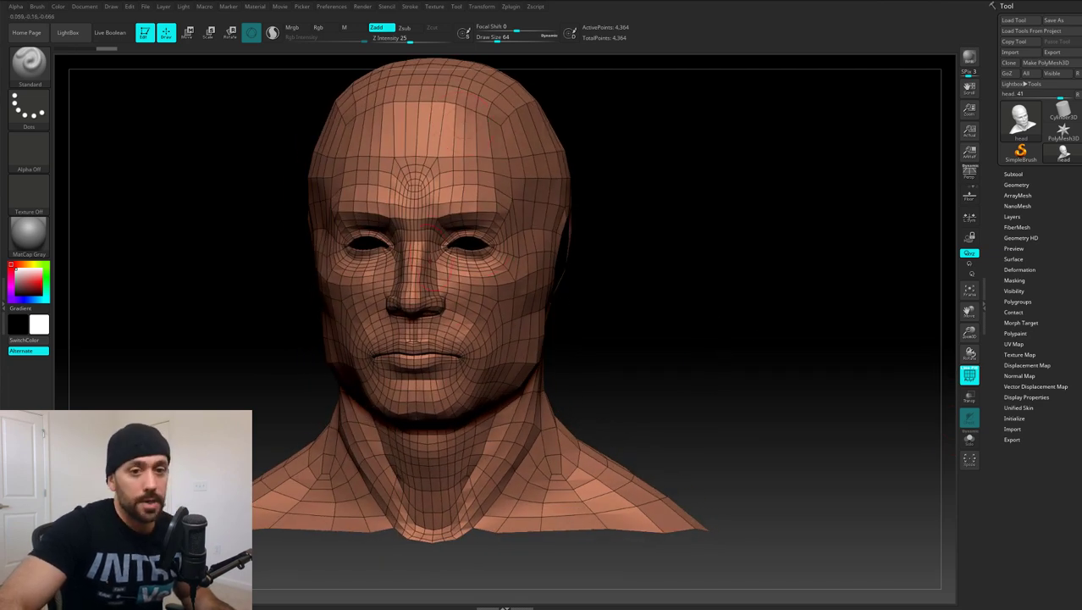
mouse_move(716, 150)
left_mouse_down()
mouse_move(694, 170)
mouse_move(542, 153)
left_mouse_up()
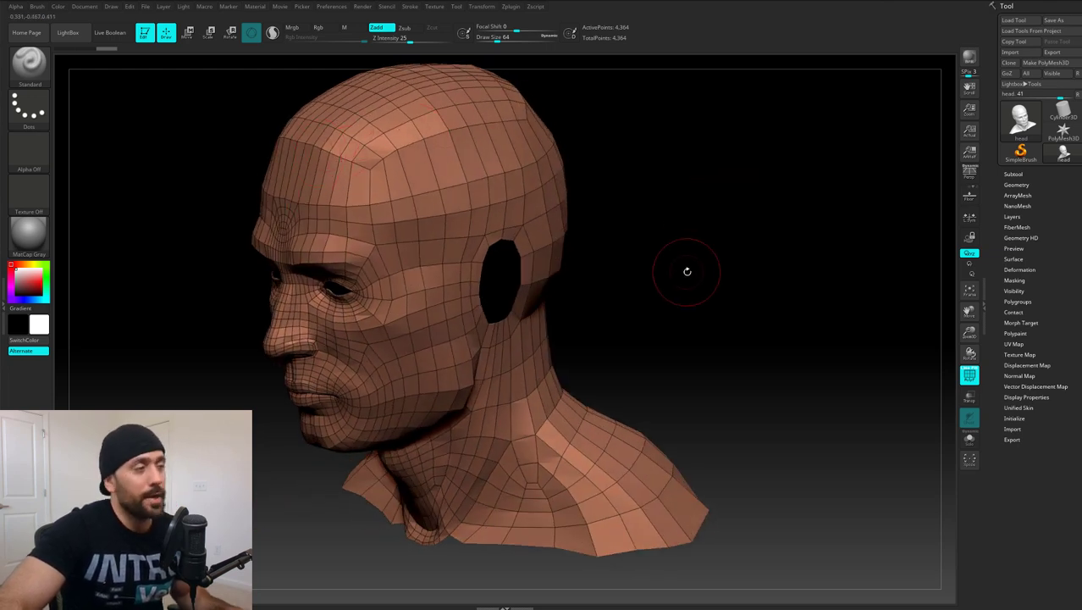
left_click_drag(688, 271, 725, 233)
left_click_drag(678, 270, 723, 258)
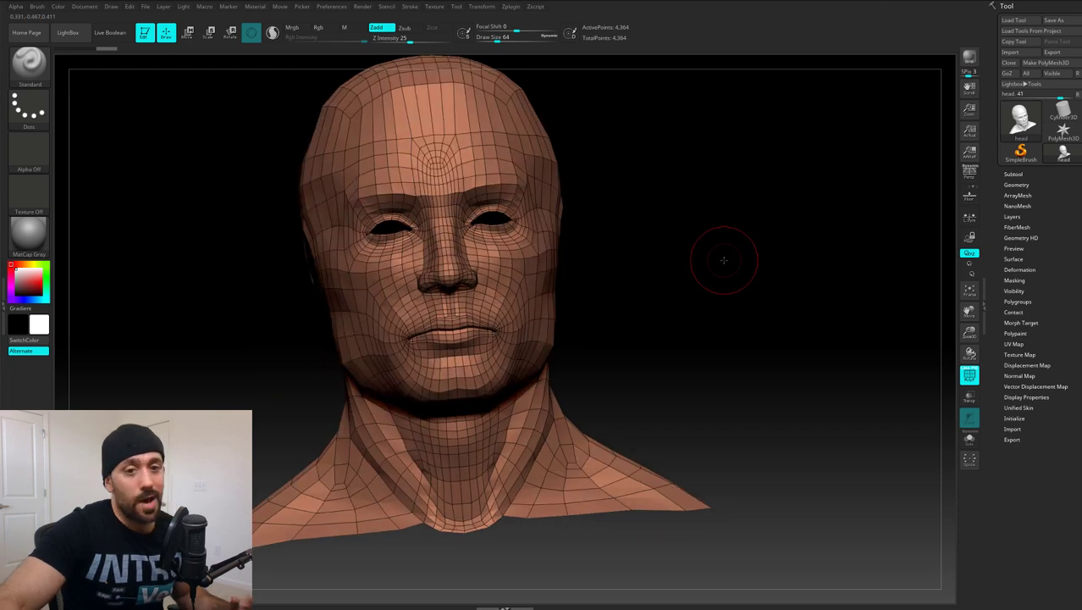
- Subdivide the head mesh twice
left_click_drag(970, 335, 972, 373)
left_click_drag(969, 312, 1028, 396)
mouse_move(839, 317)
left_mouse_down()
mouse_move(790, 302)
mouse_move(768, 323)
left_mouse_up()
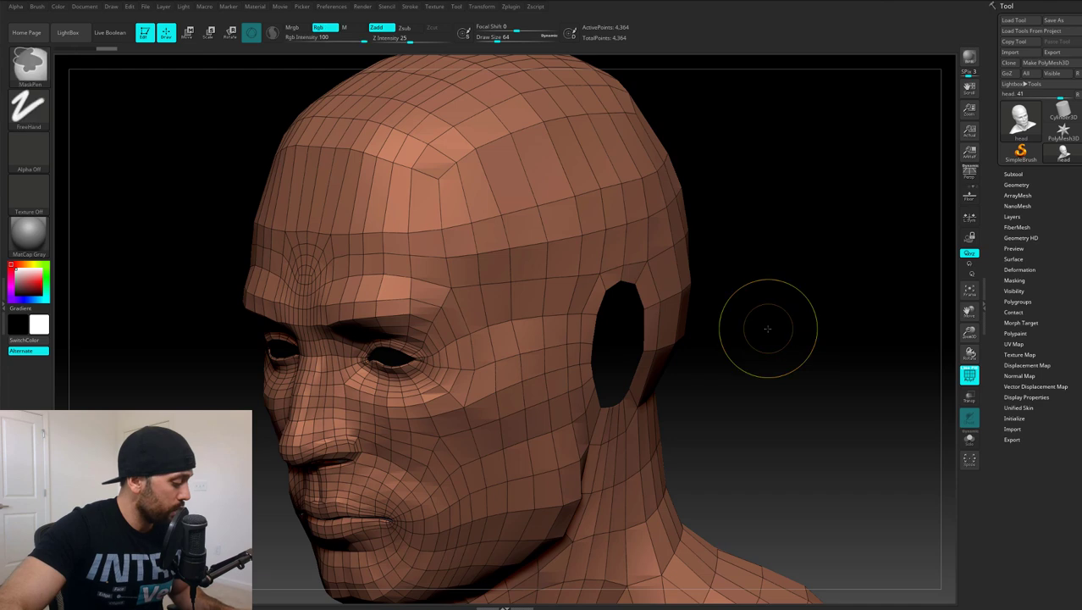
key("ctrl+d")
key("ctrl+d")
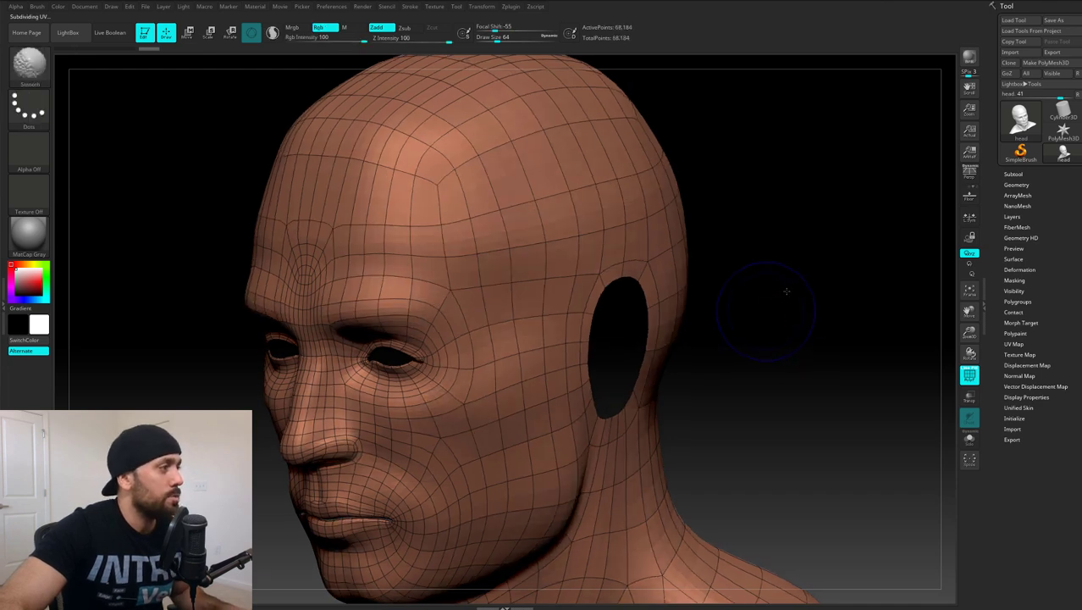
- Set the Standard brush to a DragRect stroke with a skin-texture alpha in Zsub mode
left_click_drag(766, 319, 797, 320)
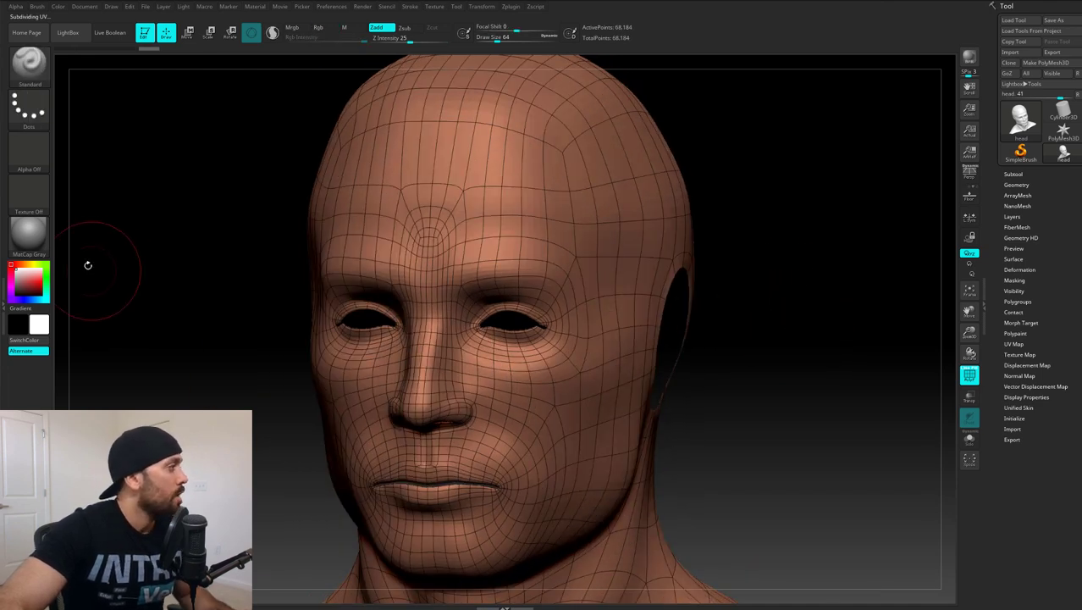
left_click(29, 113)
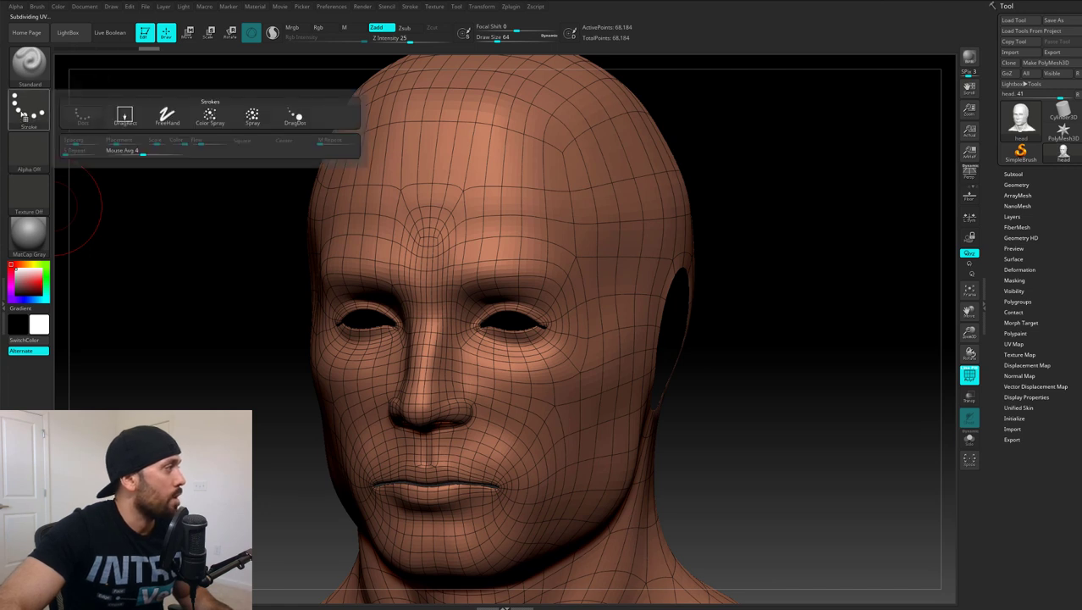
left_click(125, 115)
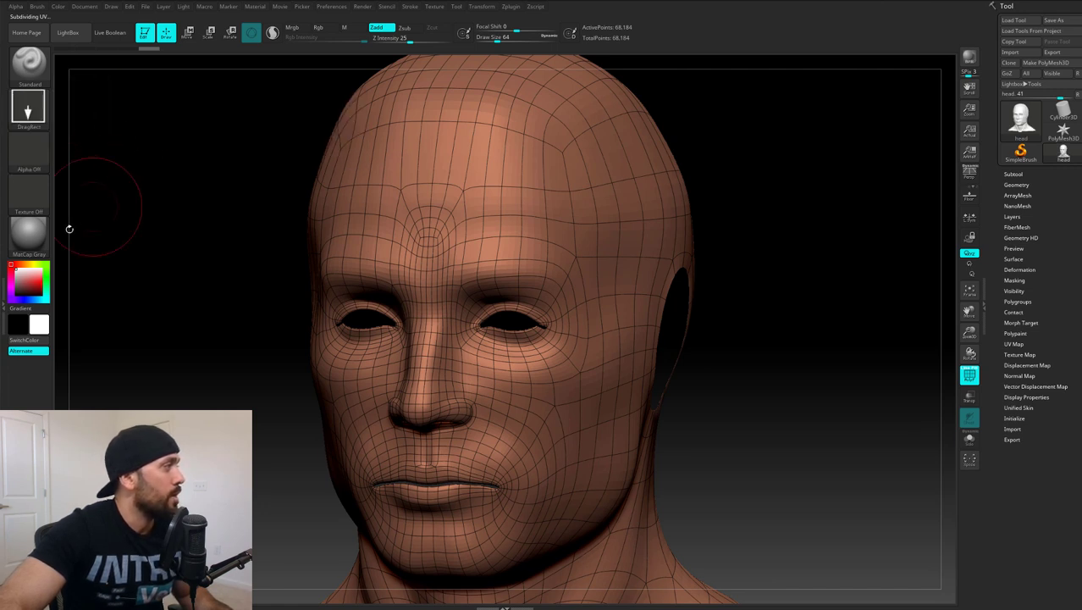
left_click(29, 157)
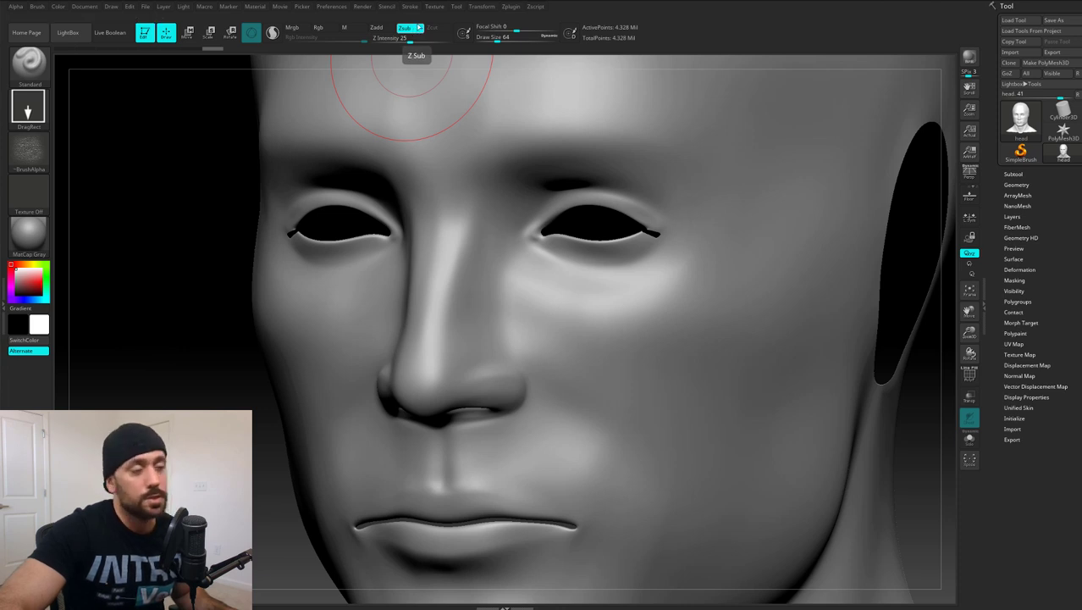
- Stamp the skin texture onto both cheeks and open the Geometry settings
left_click_drag(622, 347, 685, 443)
left_click_drag(363, 322, 396, 373)
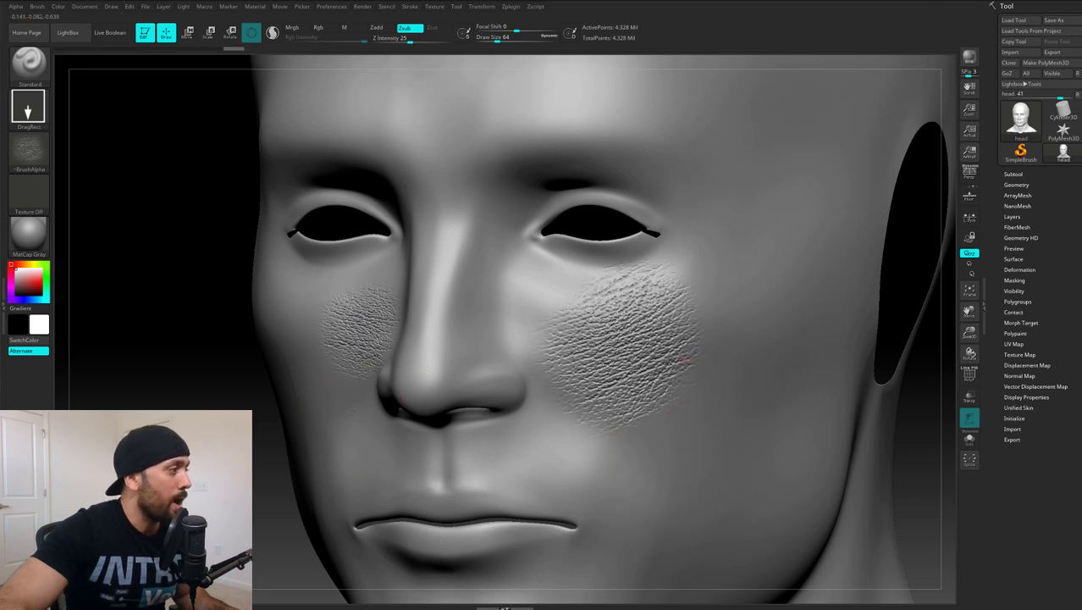
left_click(1016, 185)
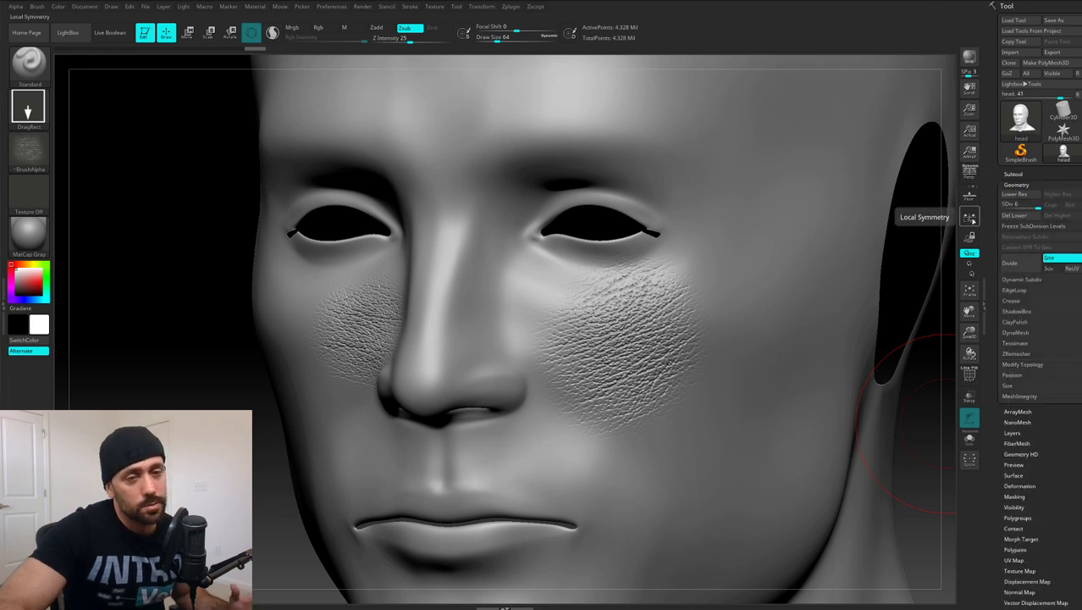
- Stamp the skin texture onto both sides of the forehead
left_click_drag(970, 311, 880, 331)
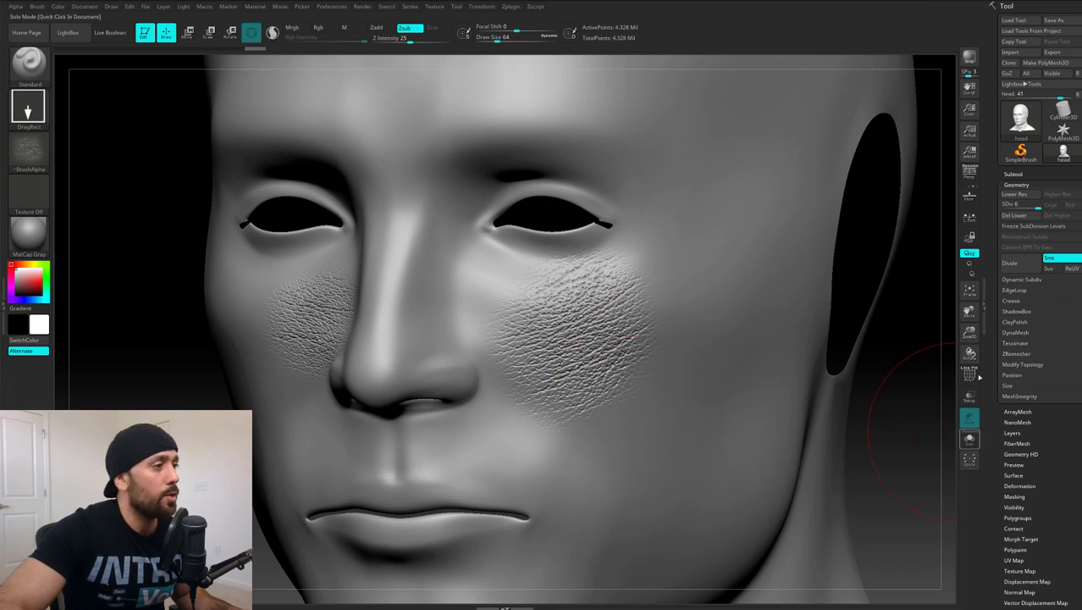
mouse_move(970, 312)
left_mouse_down()
mouse_move(919, 455)
mouse_move(923, 542)
left_mouse_up()
left_click_drag(510, 181, 574, 283)
left_click_drag(357, 160, 286, 238)
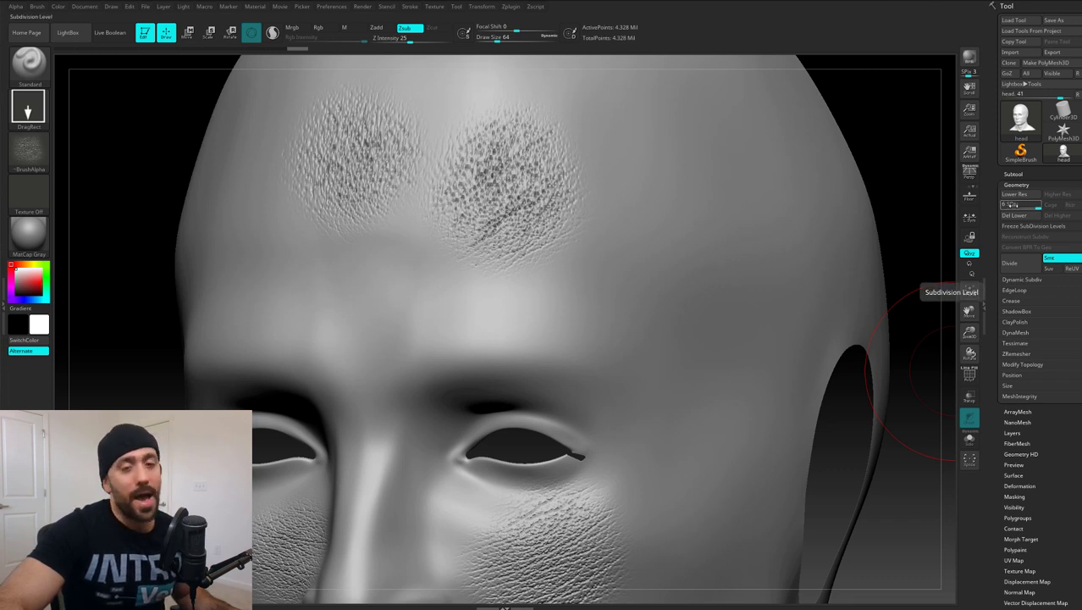
- Subdivide the head further to subdivision level 7
key("ctrl")
key("ctrl+d")
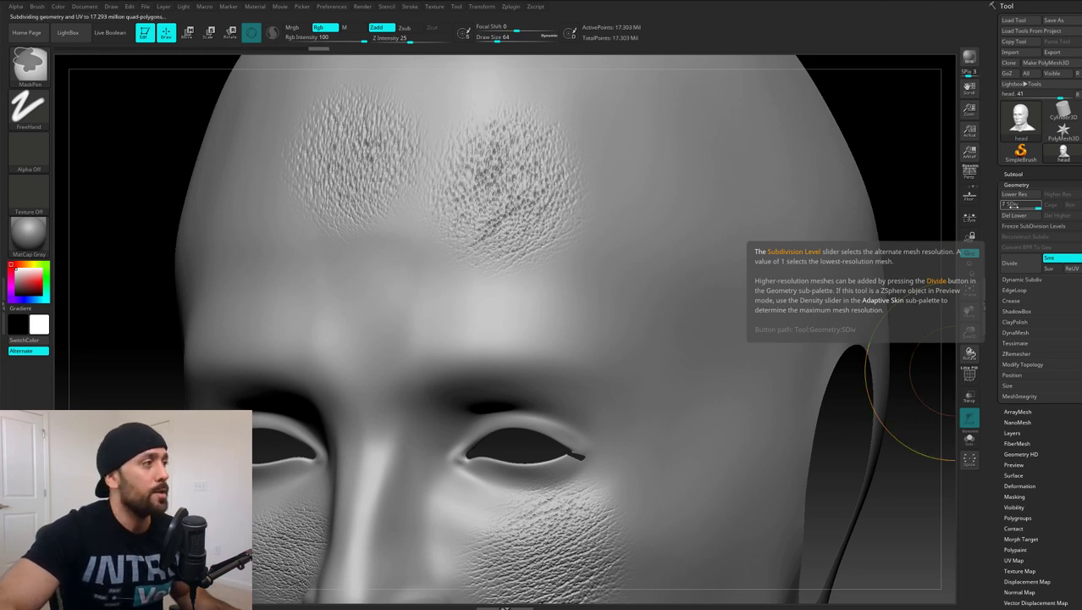
key("ctrl+d")
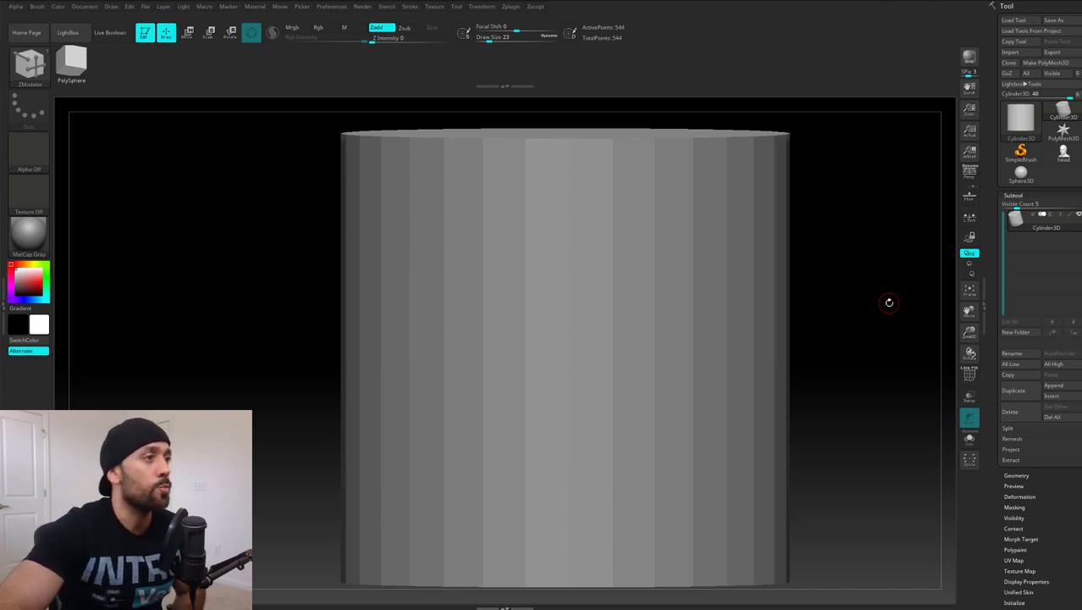
- Open the Morph Target settings and store a morph target for the cylinder
left_click_drag(878, 288, 879, 291)
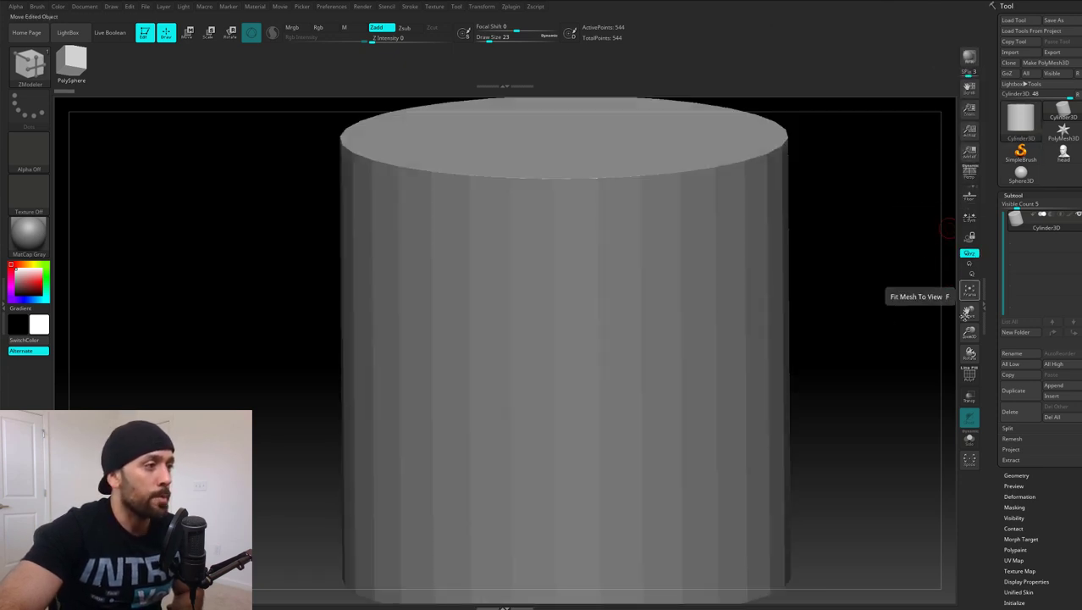
left_click_drag(970, 335, 969, 312)
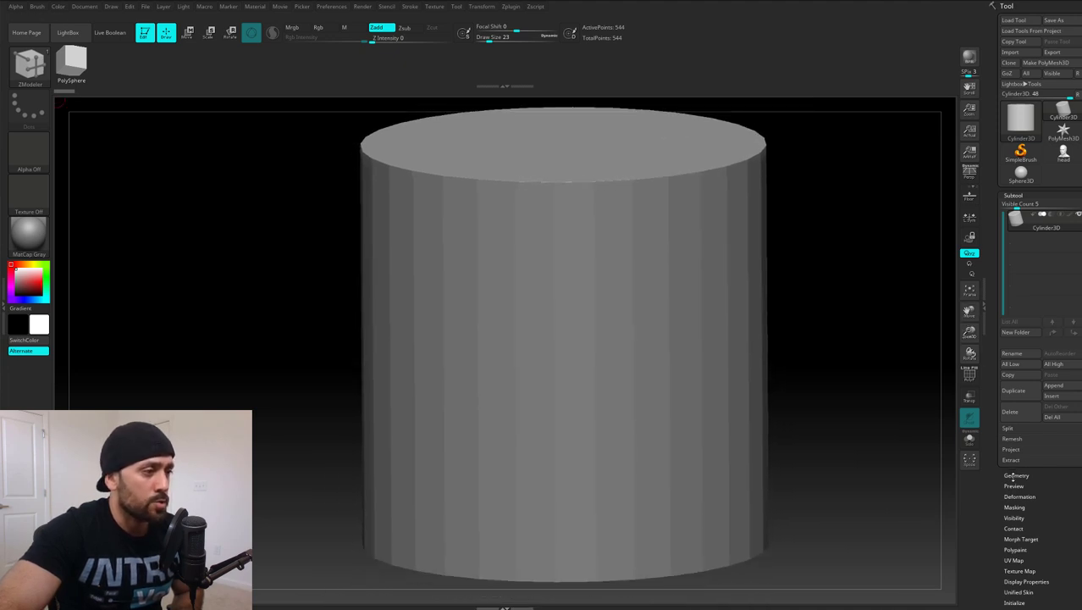
left_click(1021, 539)
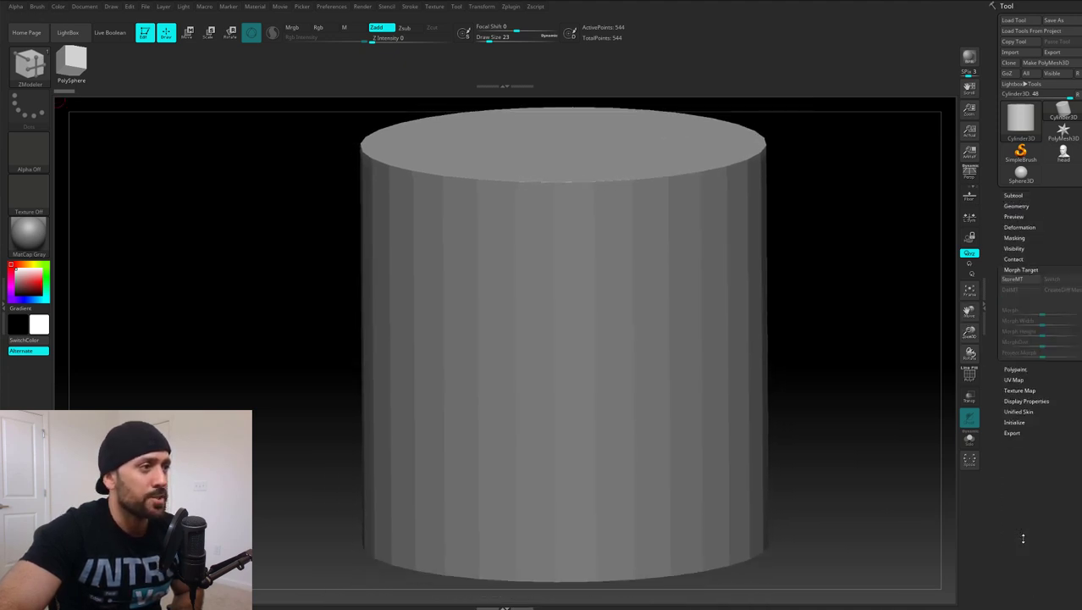
left_click(1021, 279)
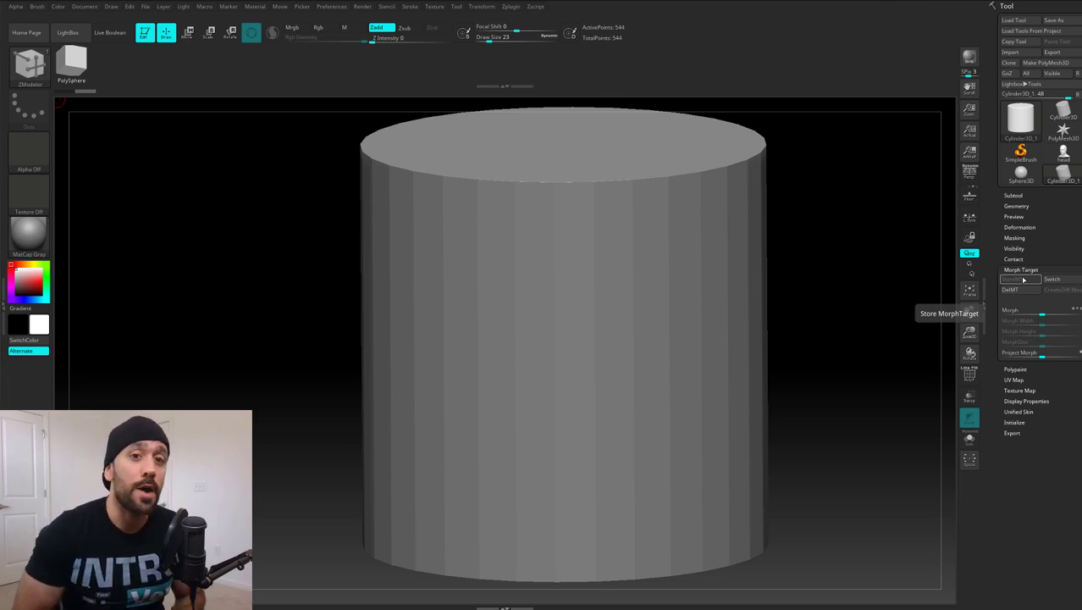
- Convert the primitive cylinder to a PolyMesh3D and store a morph target for it
left_click(1021, 270)
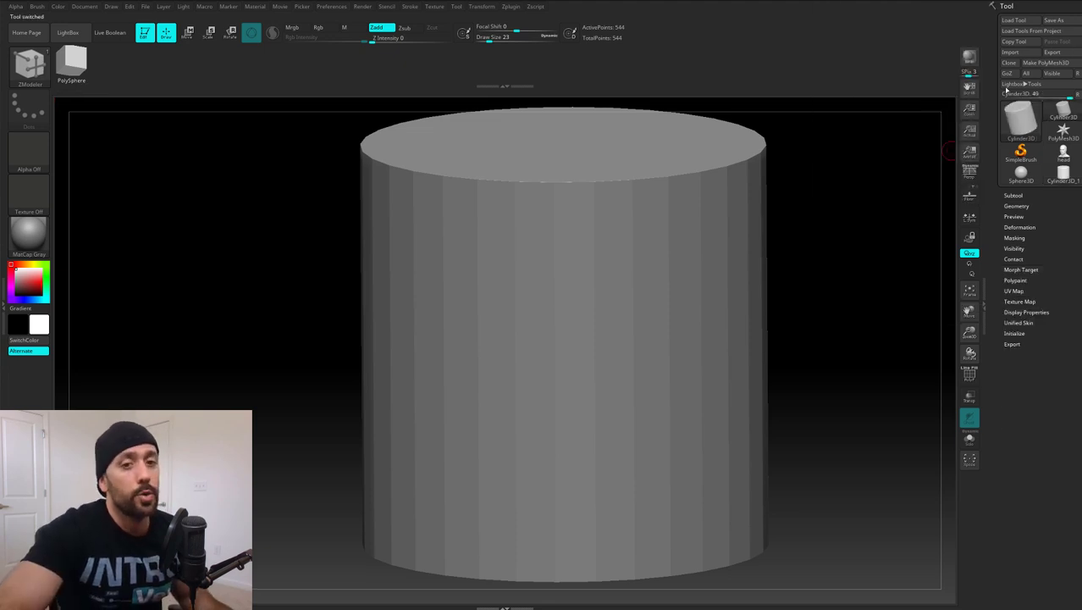
left_click(1050, 63)
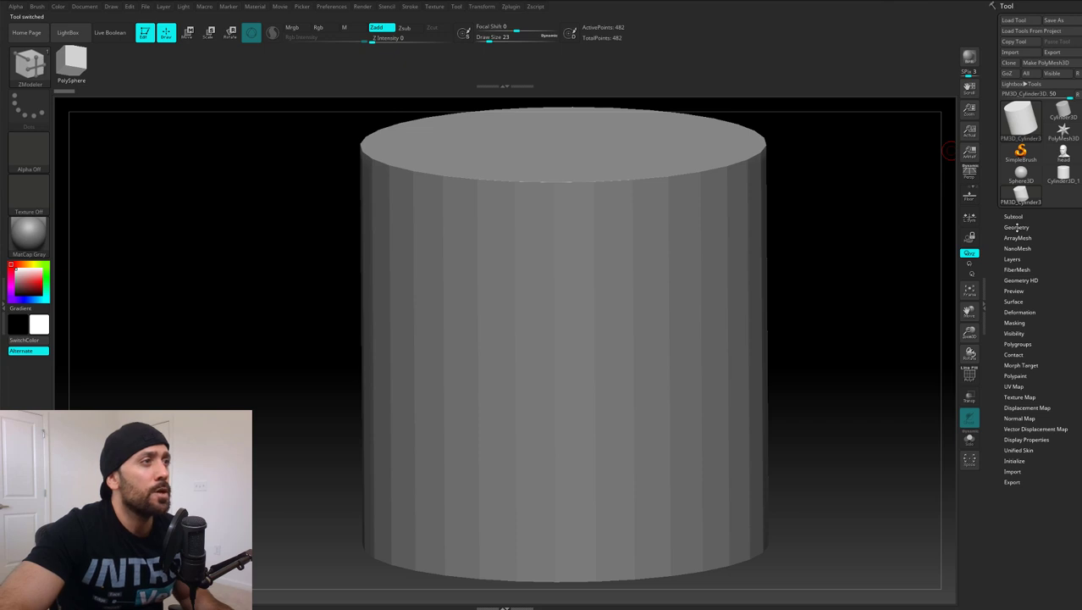
left_click(1016, 227)
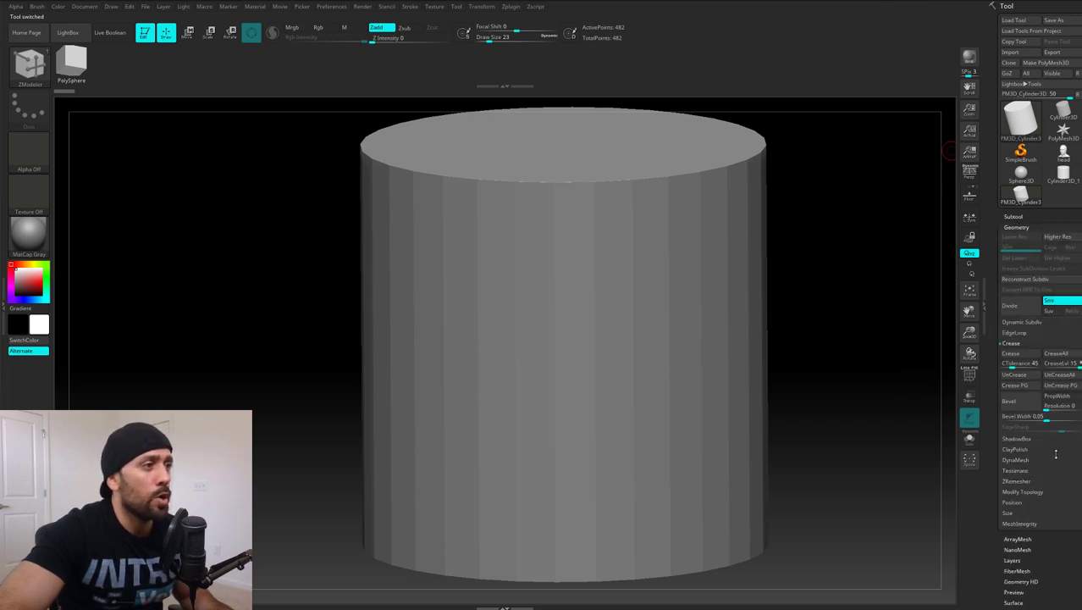
scroll(1075, 563, "down", 5)
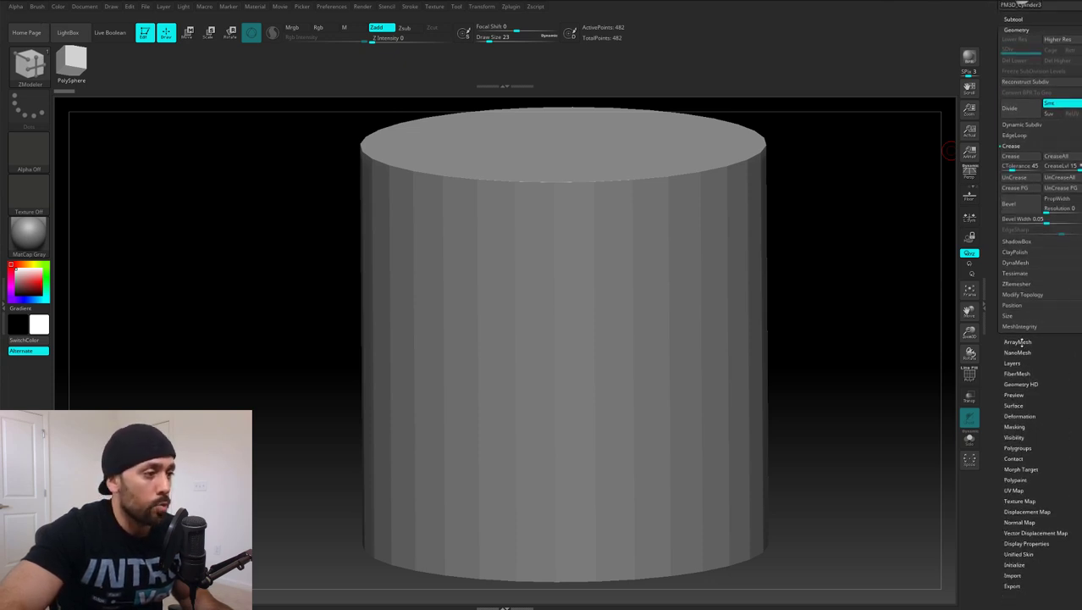
left_click(1028, 470)
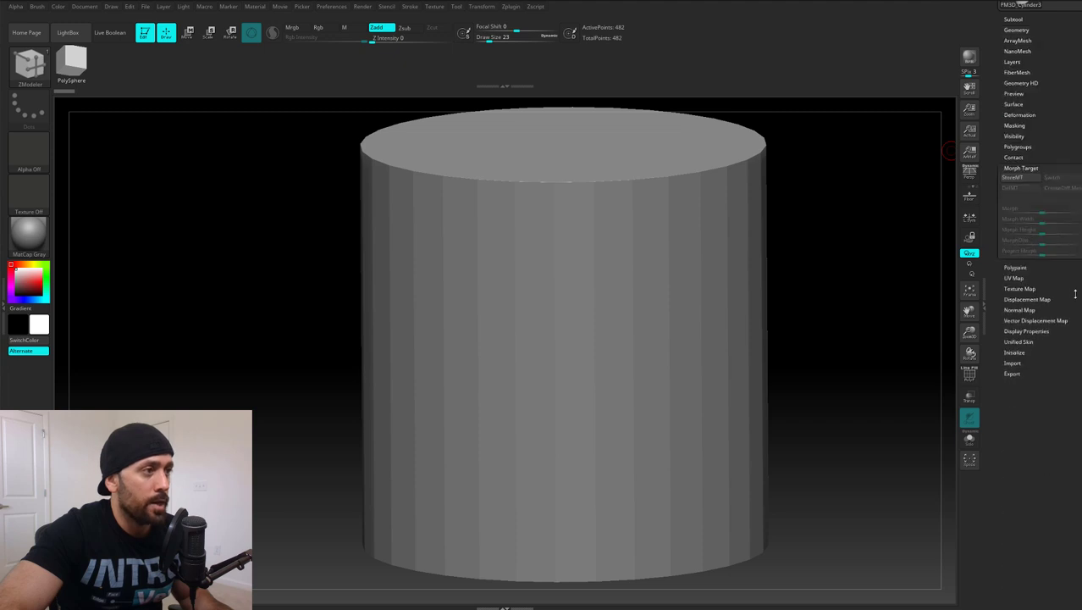
left_click_drag(1074, 293, 1072, 344)
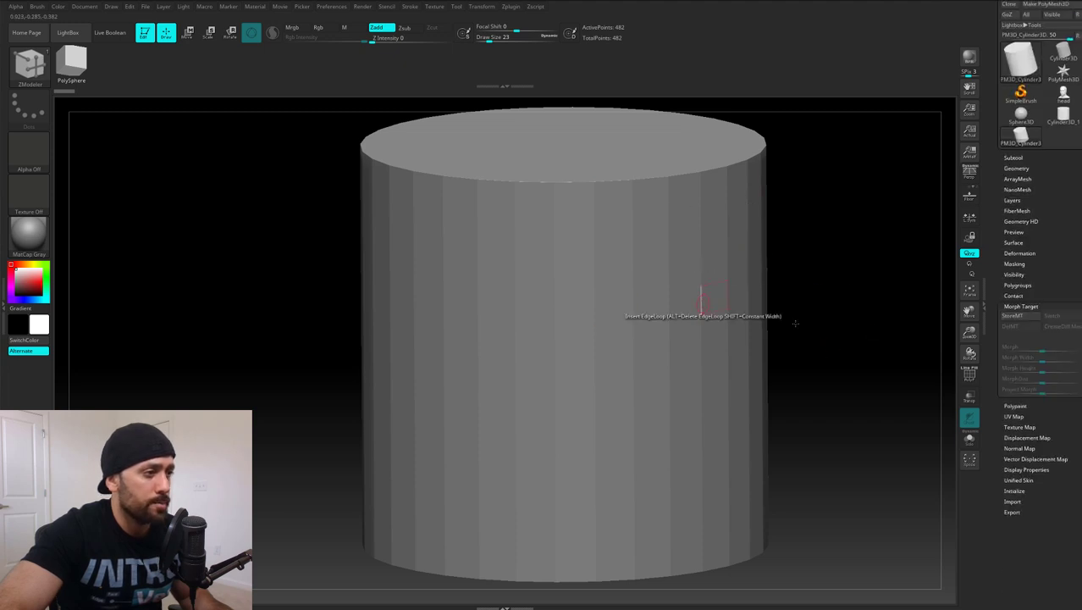
left_click(1018, 316)
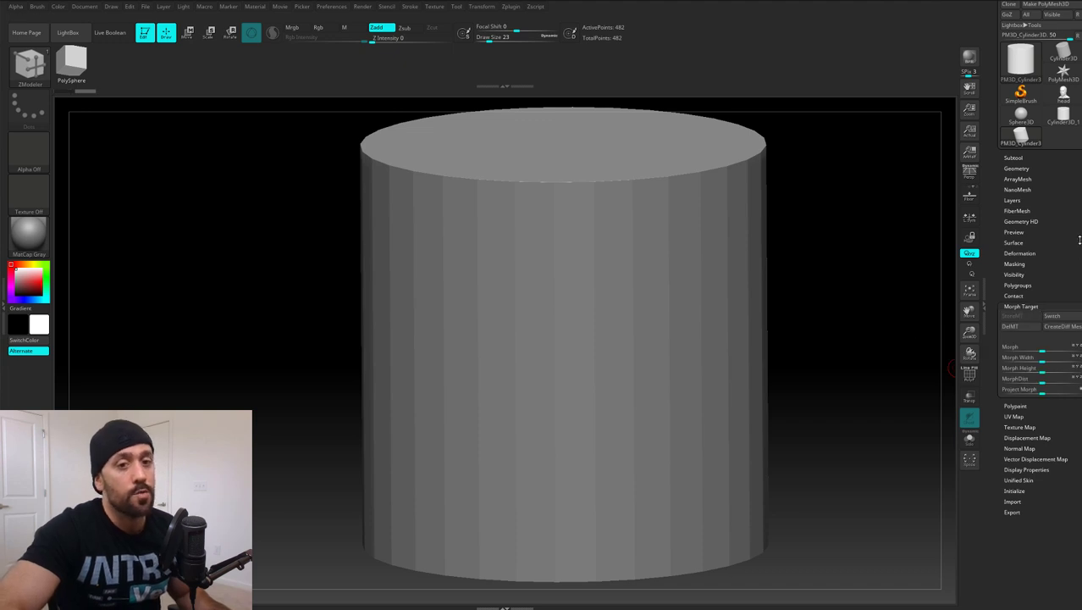
- Subdivide the cylinder to subdivision level 4
scroll(1025, 271, "up", 2)
left_click(1018, 227)
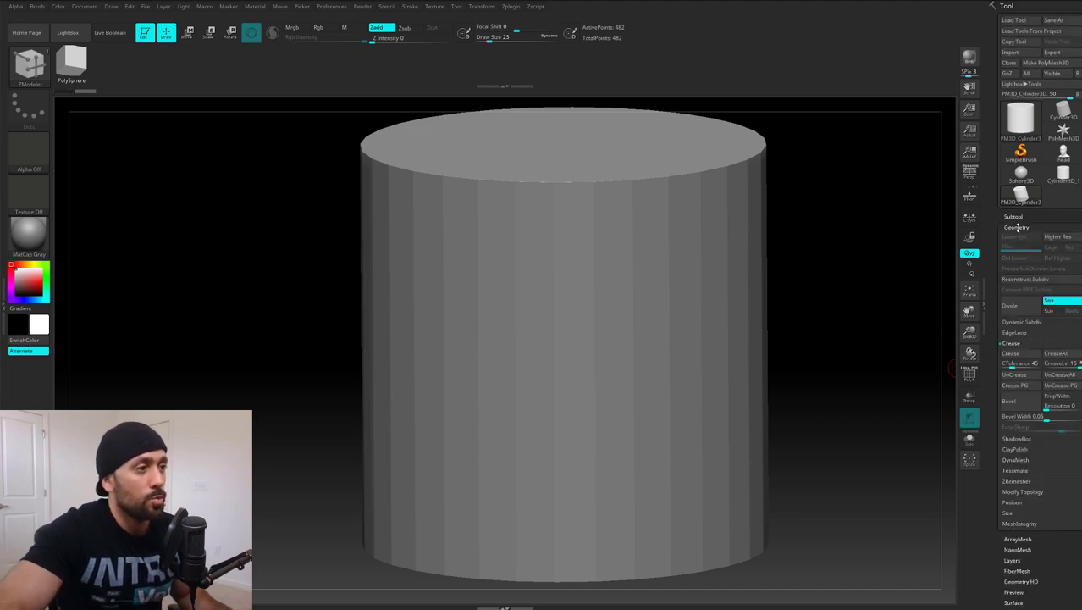
key("ctrl+d")
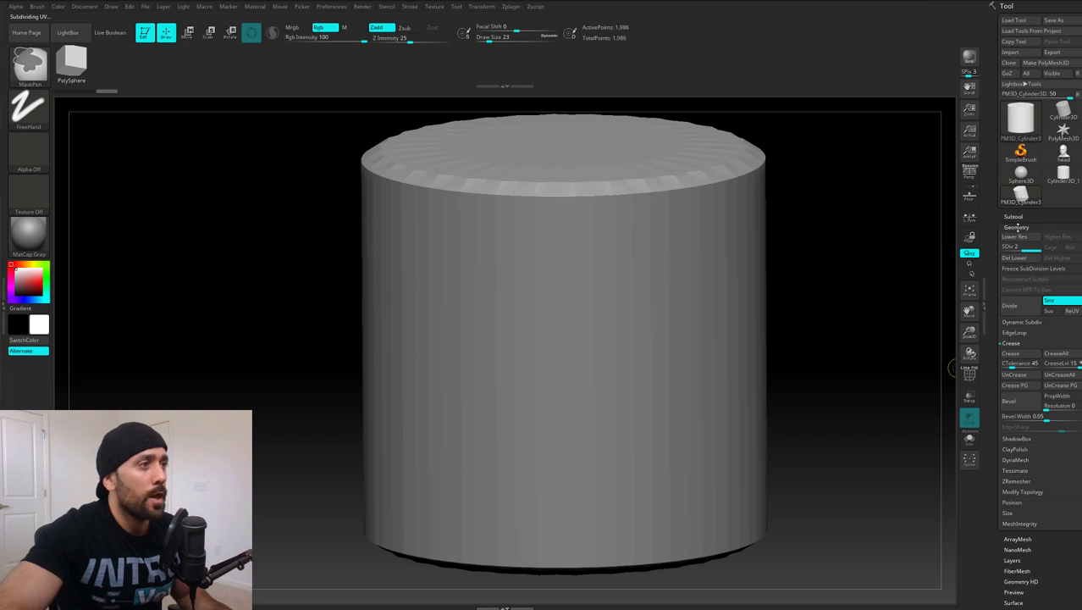
key("ctrl+d")
key("ctrl+d")
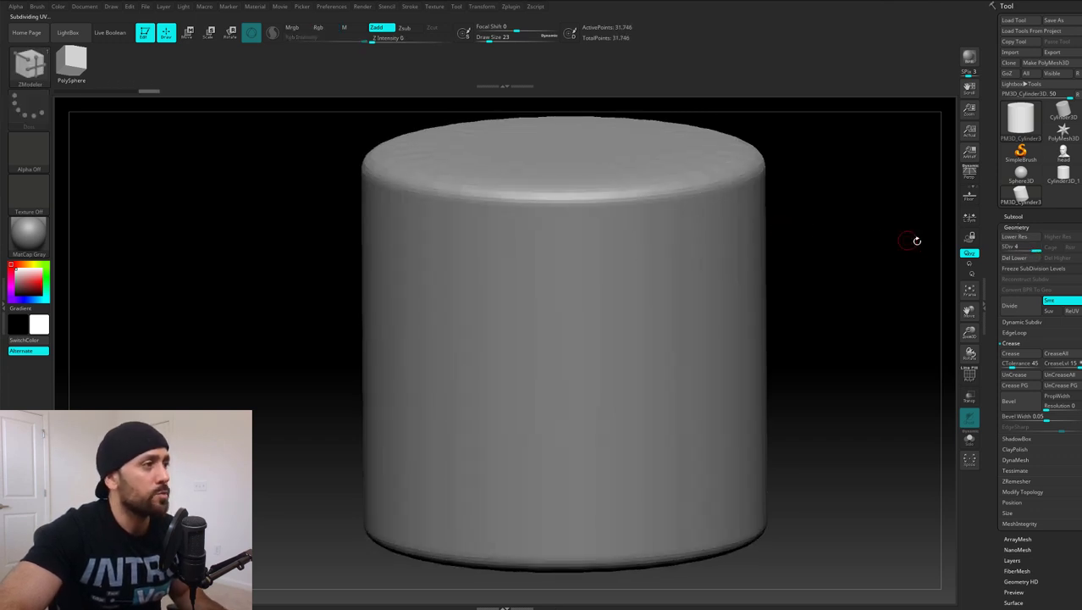
- Drop the cylinder to subdivision level 1, show its wireframe, and compare its shape with the original Cylinder3D
left_click_drag(1002, 261, 989, 262)
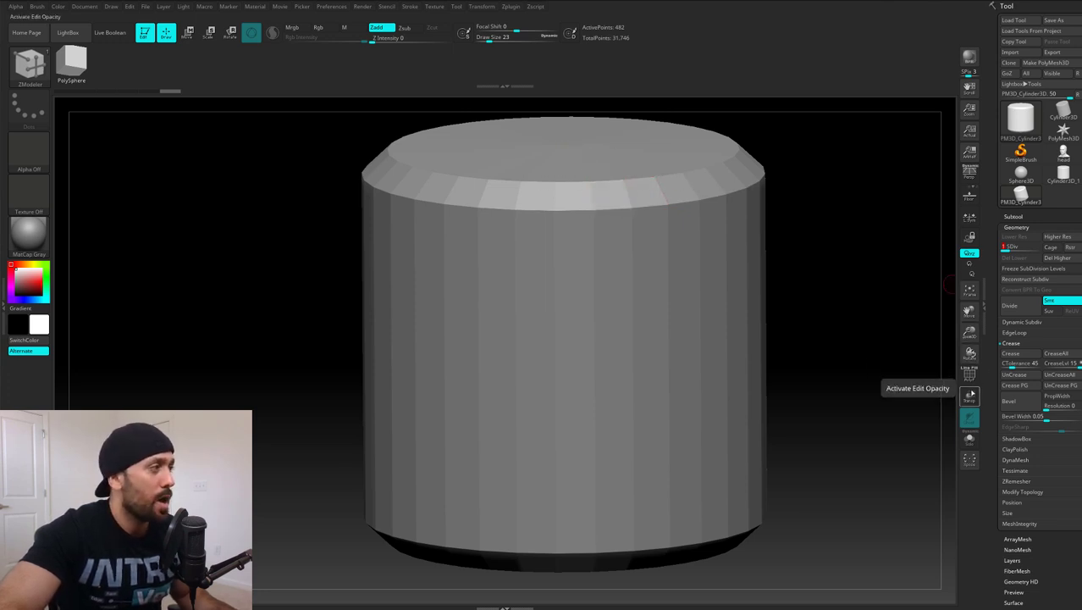
left_click(970, 372)
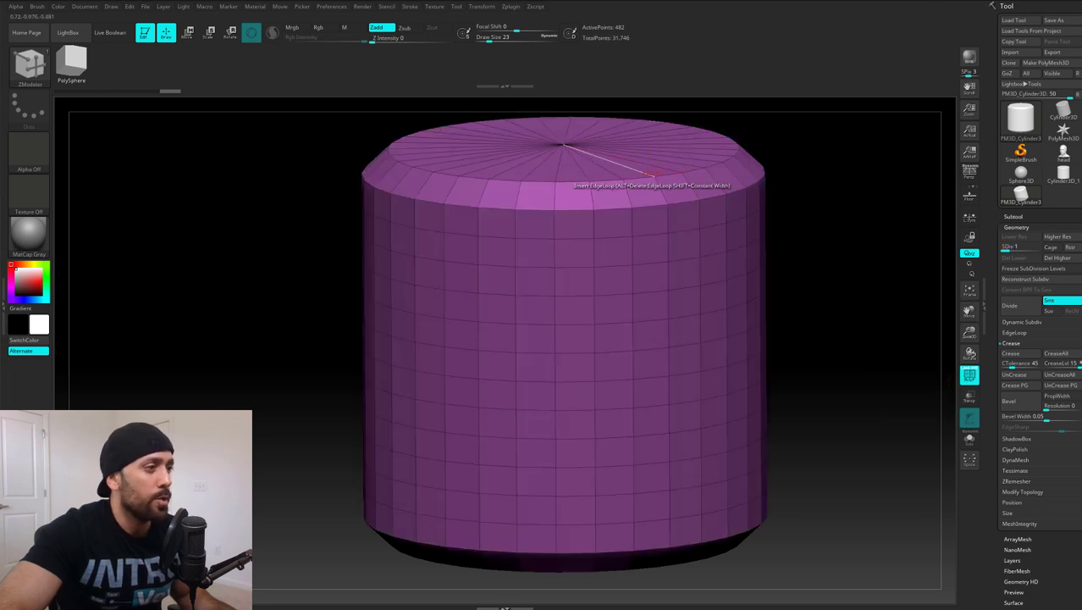
left_click(1063, 113)
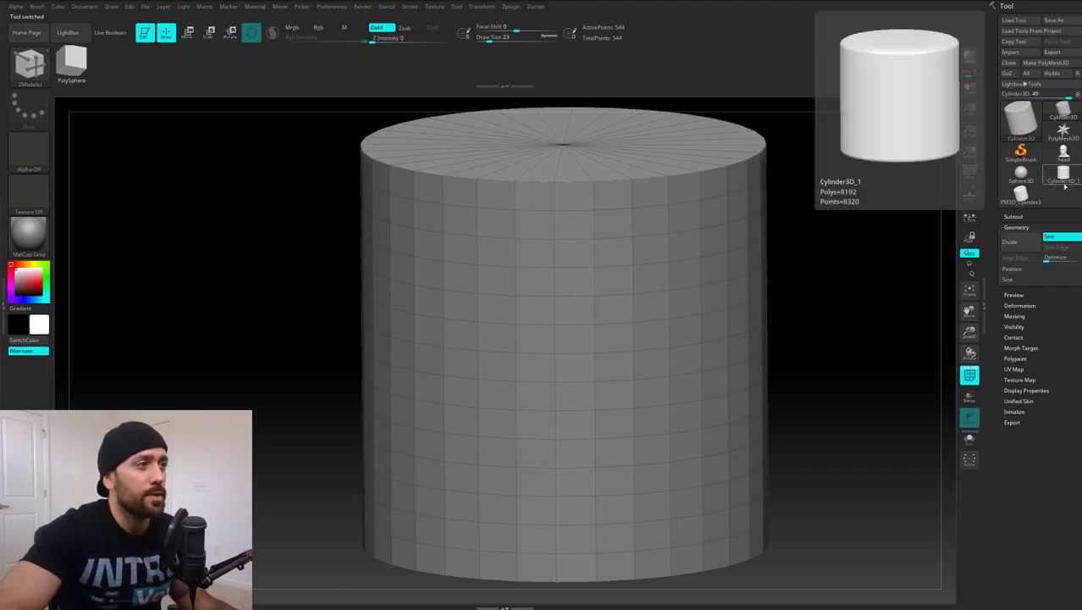
left_click(1021, 197)
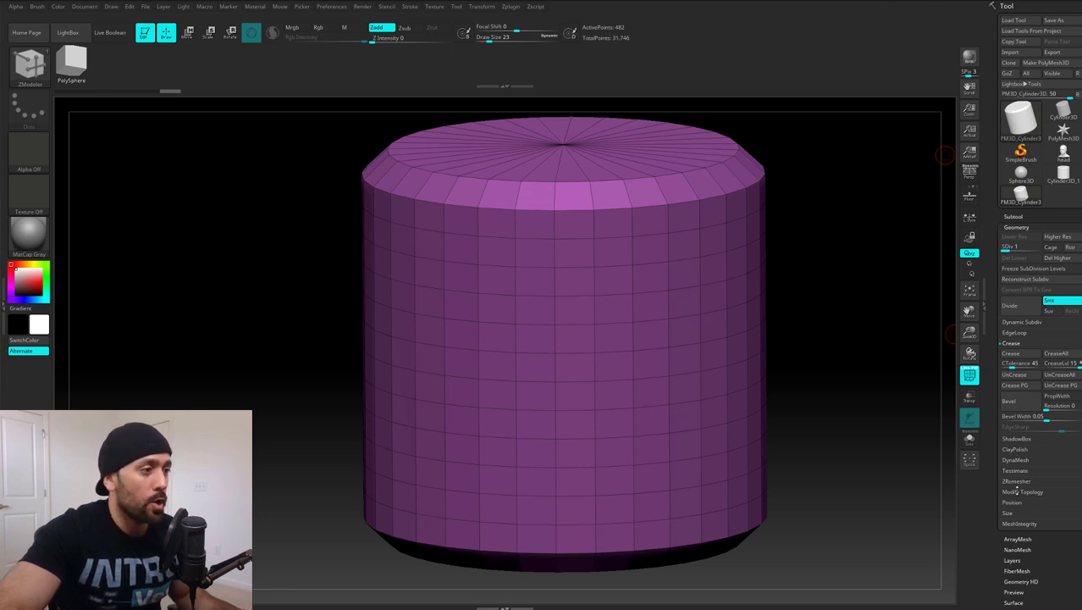
- Switch the cylinder to its stored morph target at subdivision level 1
scroll(1054, 551, "down", 5)
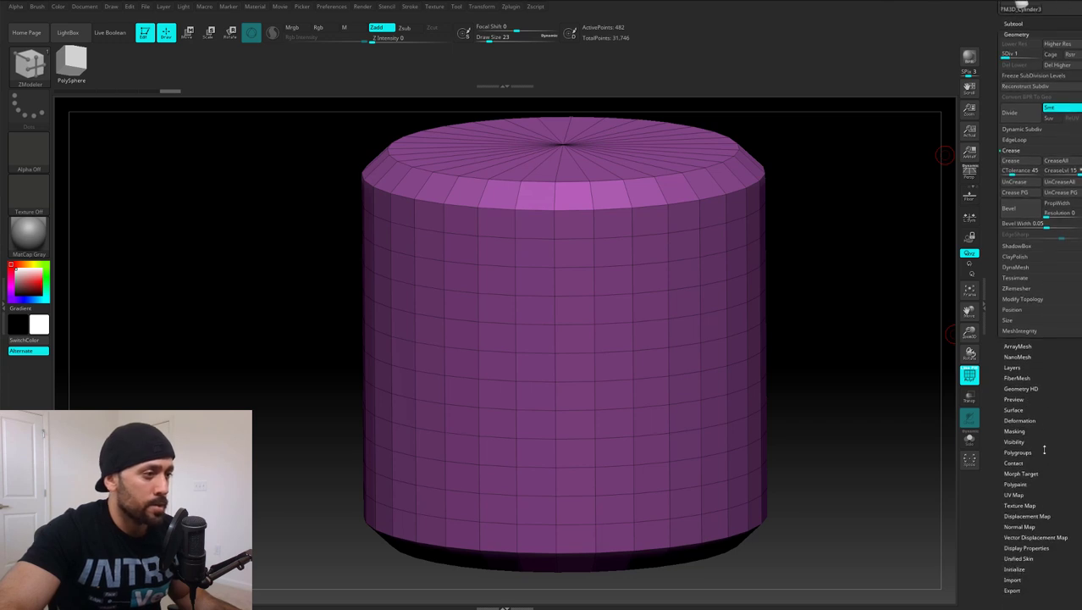
left_click(1022, 473)
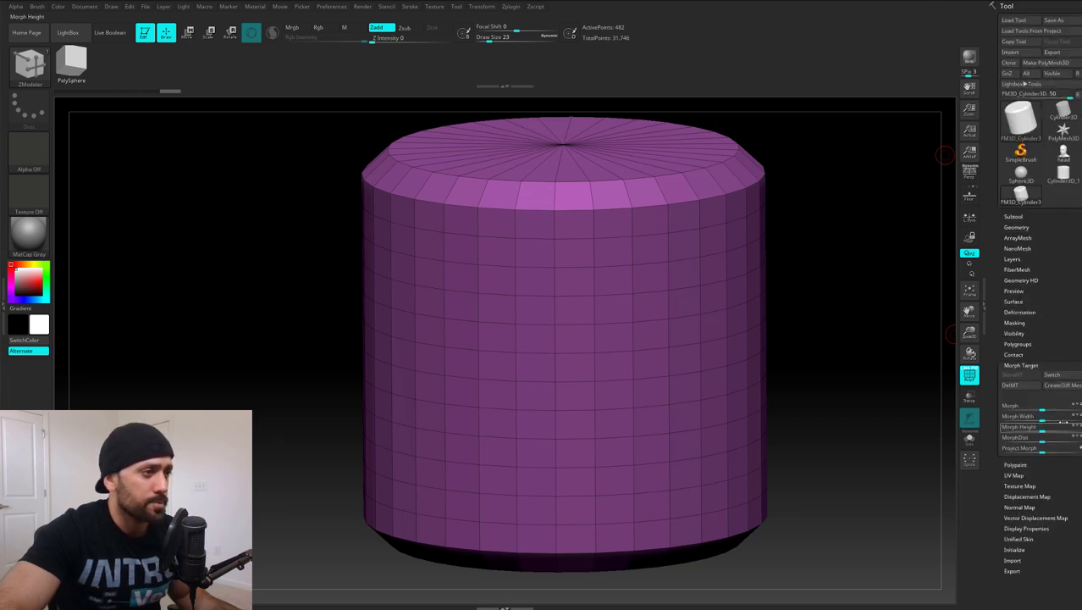
left_click(1052, 375)
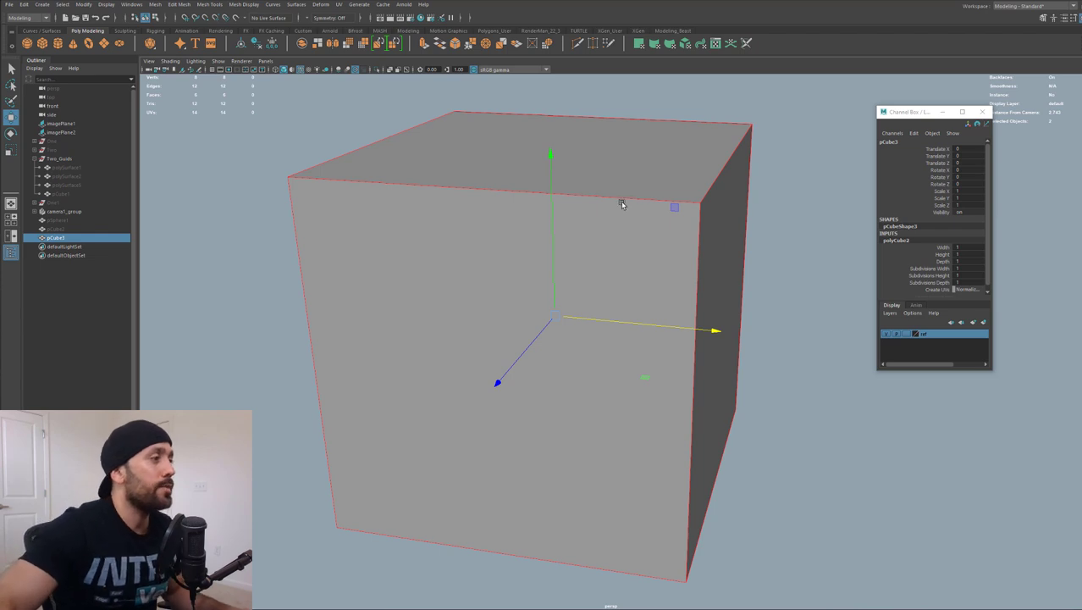
- In Maya, bevel all edges of the cube with an offset of about 0.048
left_click_drag(708, 227, 704, 203, "alt")
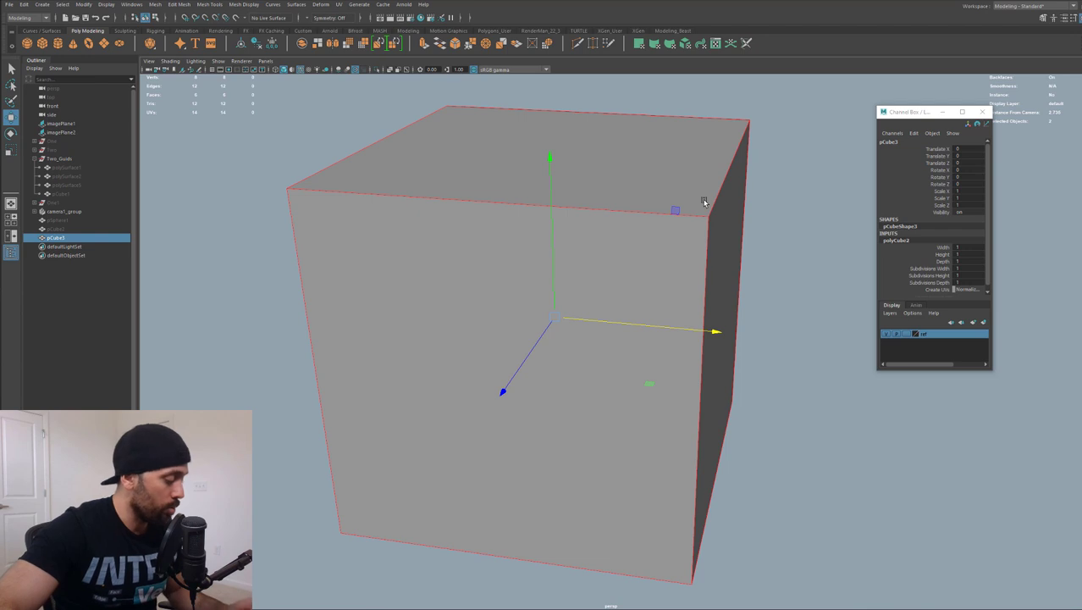
right_click_drag(719, 174, 750, 406)
left_click_drag(752, 481, 356, 182)
scroll(365, 207, "up", 3)
key("ctrl+b")
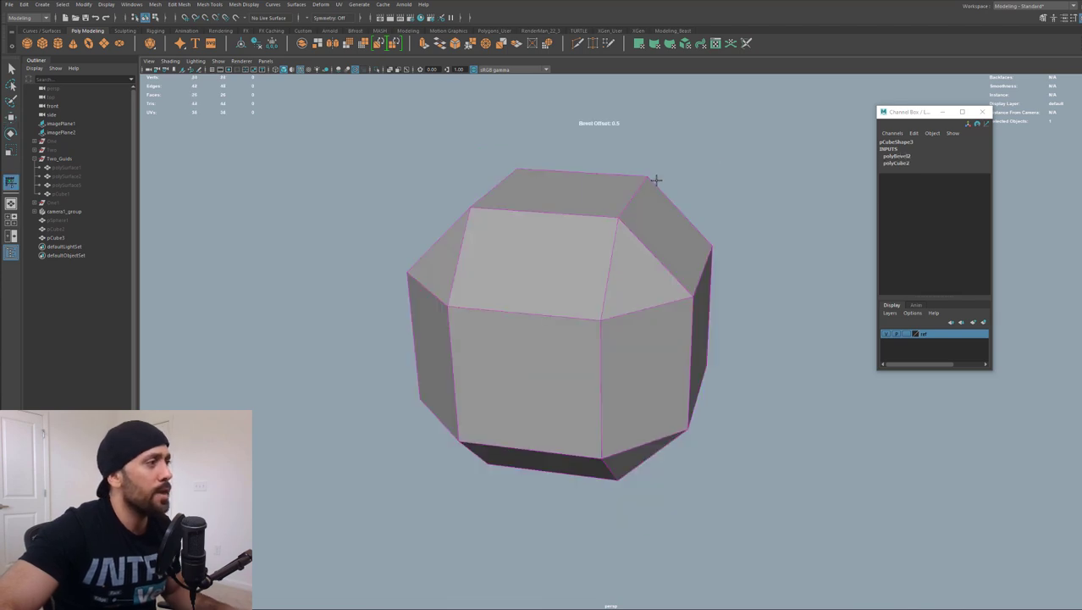
left_click_drag(727, 207, 679, 208)
middle_click_drag(645, 204, 678, 205)
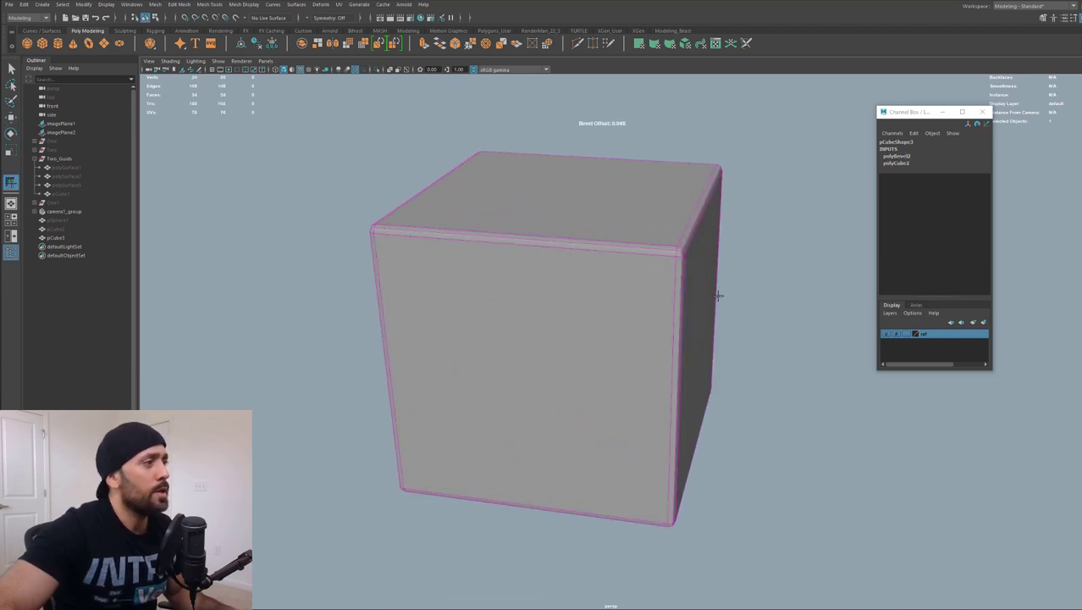
scroll(730, 295, "up", 3)
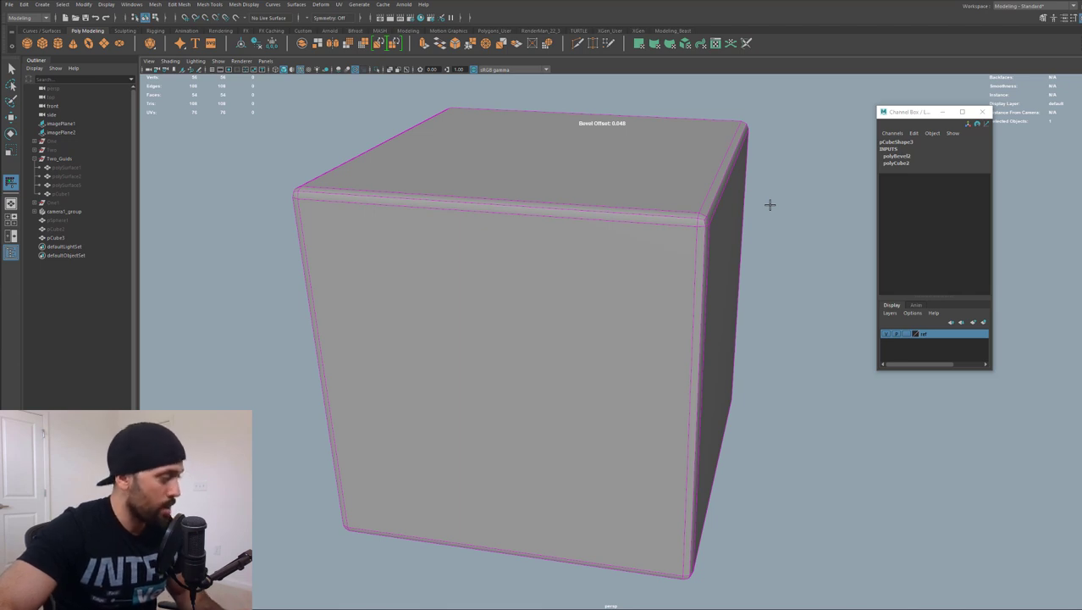
- Apply Smooth to the beveled cube and raise its number of divisions, checking the denser mesh from another angle
left_click(11, 68)
right_click_drag(461, 217, 518, 206)
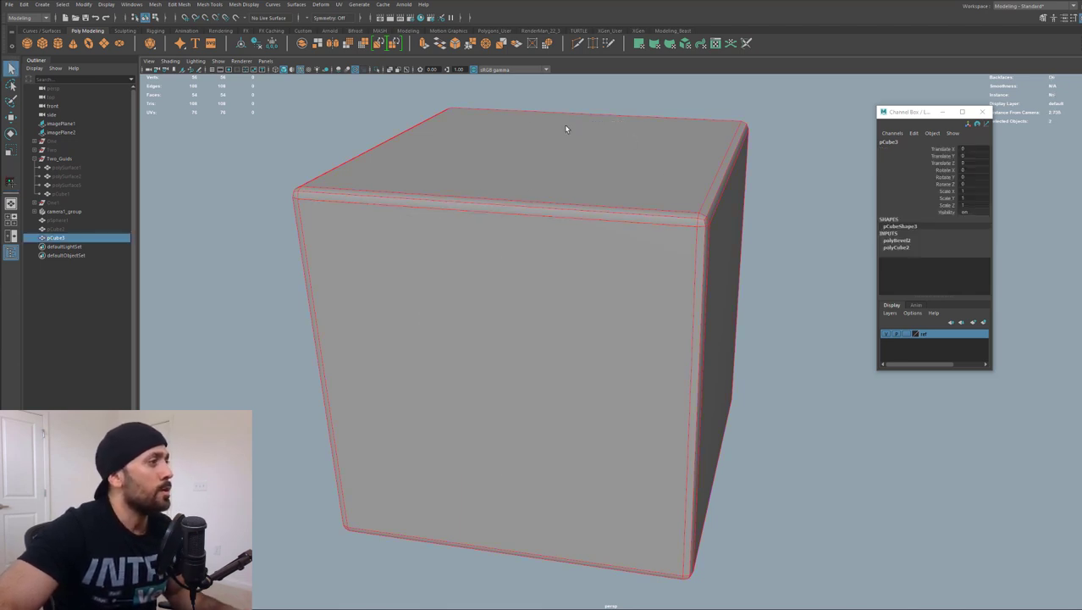
left_click(155, 4)
mouse_move(181, 29)
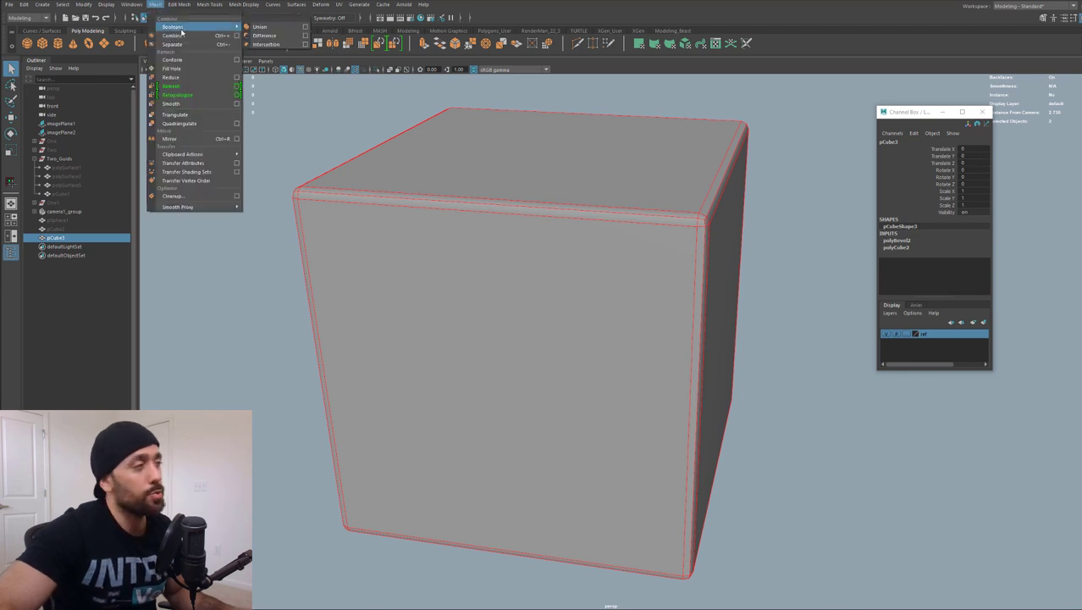
left_click(170, 103)
left_click(938, 254)
left_click(945, 261)
left_click(967, 261)
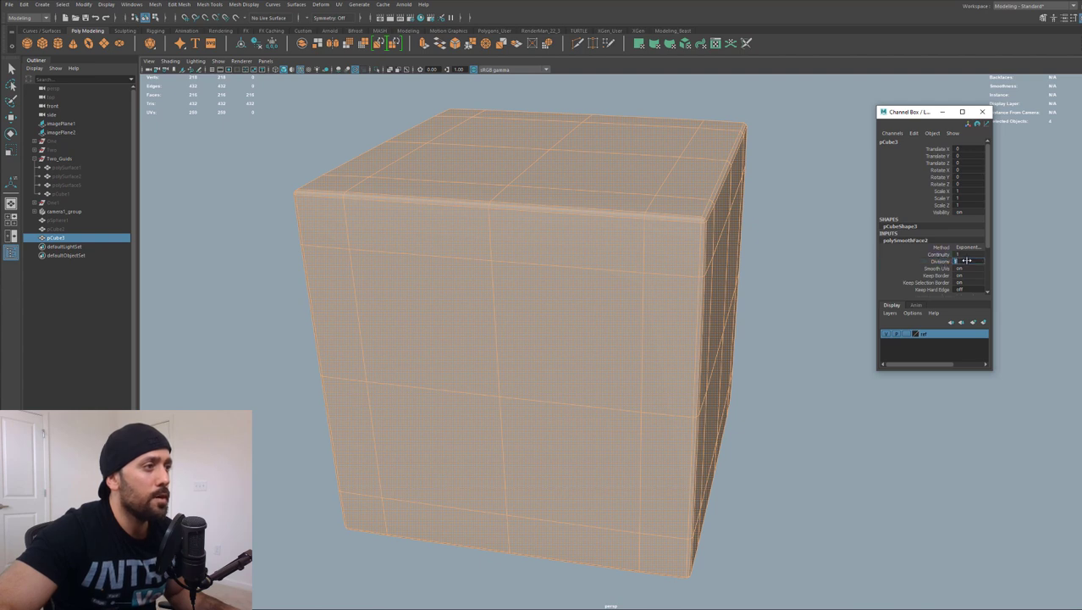
key("Return")
left_click_drag(847, 326, 859, 370, "alt")
left_click(860, 436)
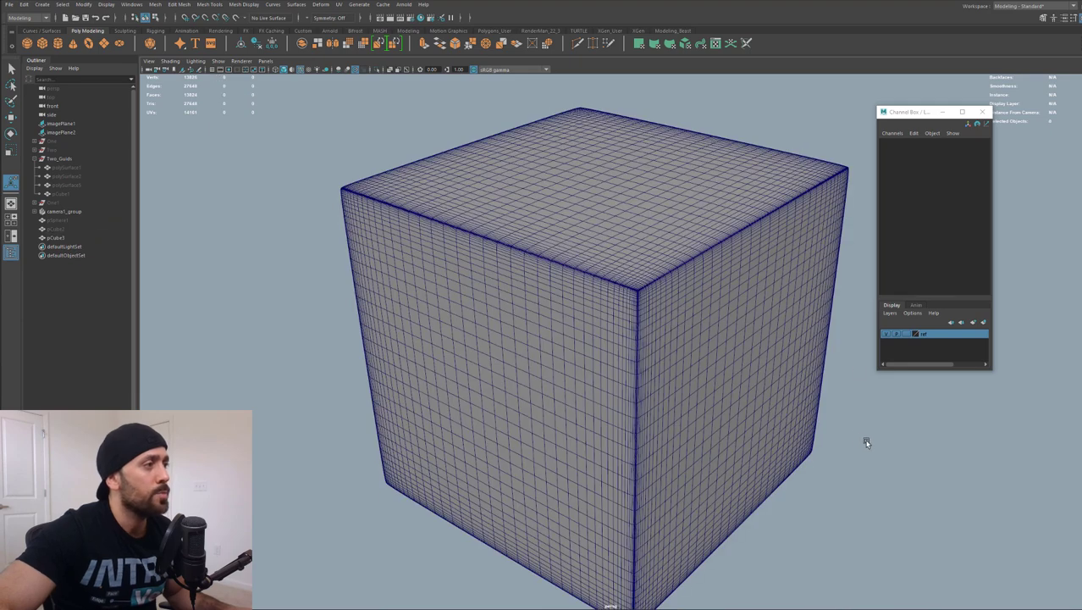
- Undo the smoothing and the bevel on the cube and return it to object selection
left_click_drag(859, 436, 773, 370, "alt")
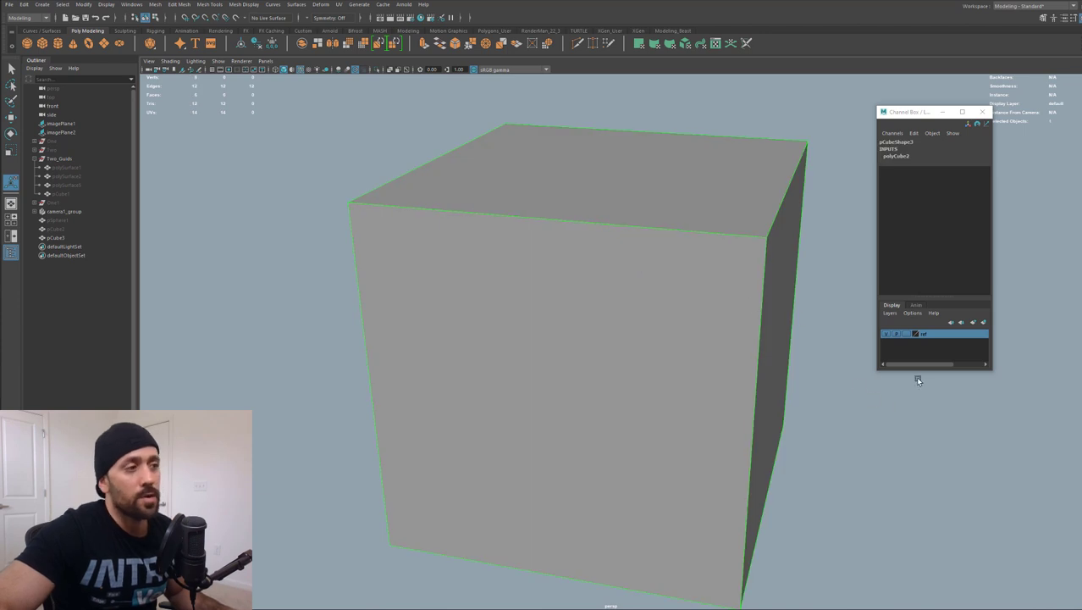
left_click(915, 383)
left_click_drag(817, 427, 645, 272, "alt")
right_click_drag(647, 274, 682, 250)
left_click_drag(680, 284, 682, 276, "alt")
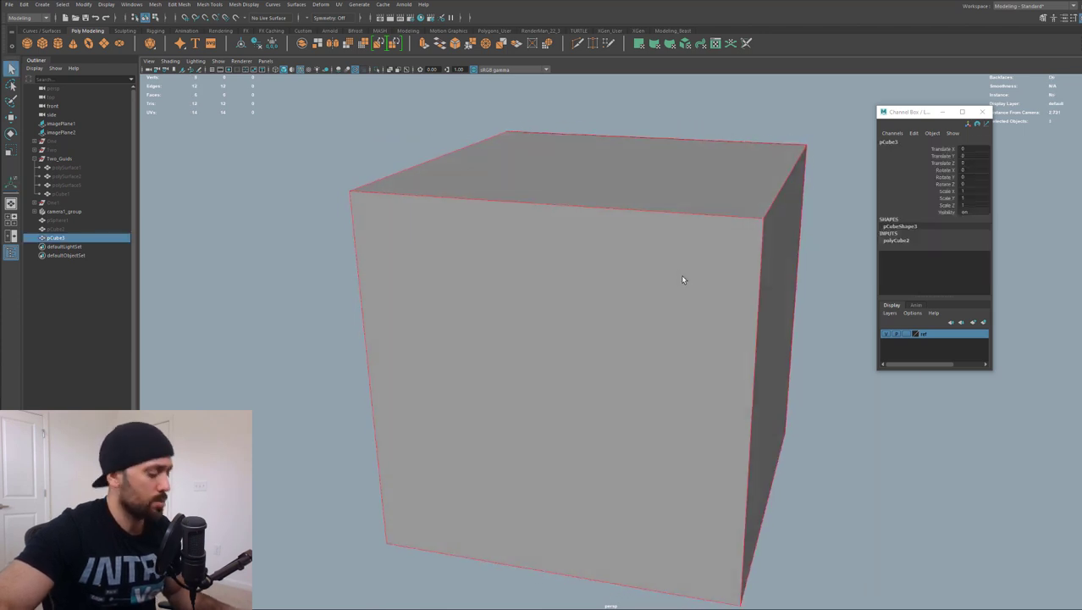
- Insert pairs of edge loops close to the cube's opposite edges in all three directions
key("F10")
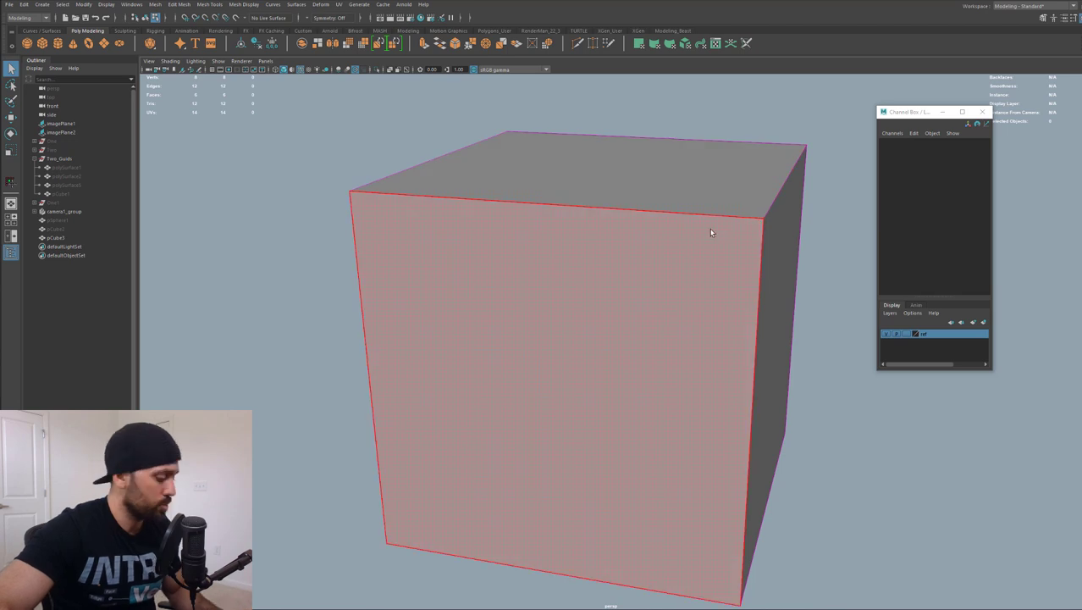
key("g")
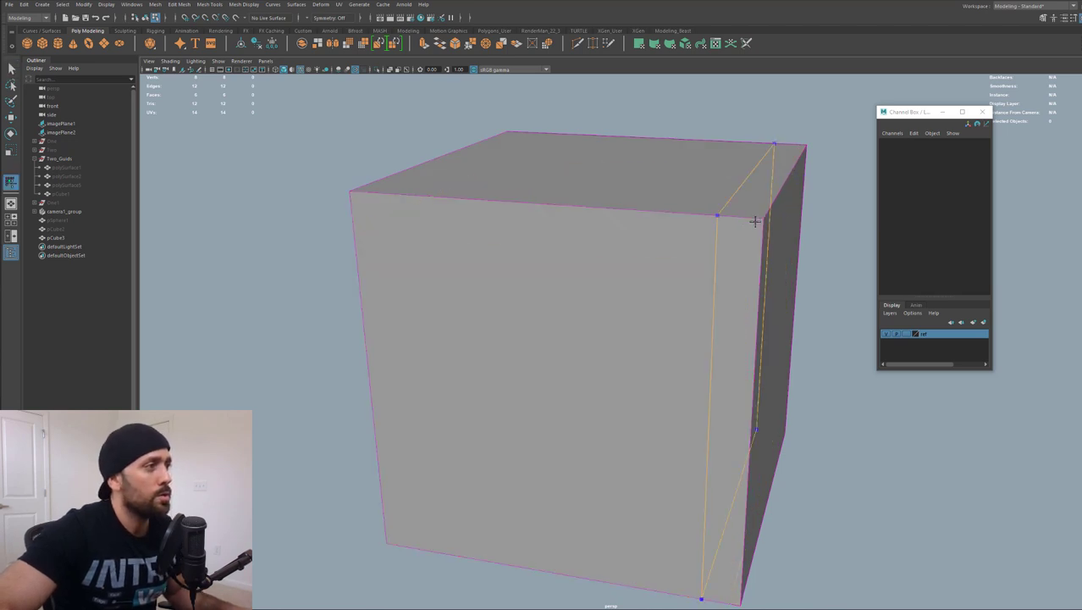
left_click(745, 220, "ctrl")
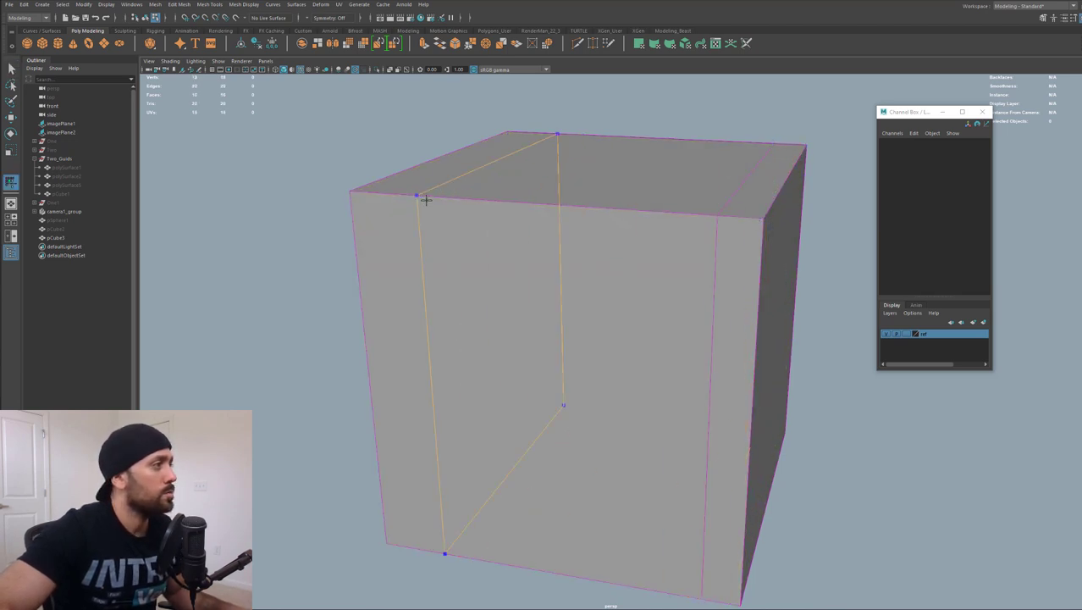
left_click_drag(402, 199, 631, 225, "alt")
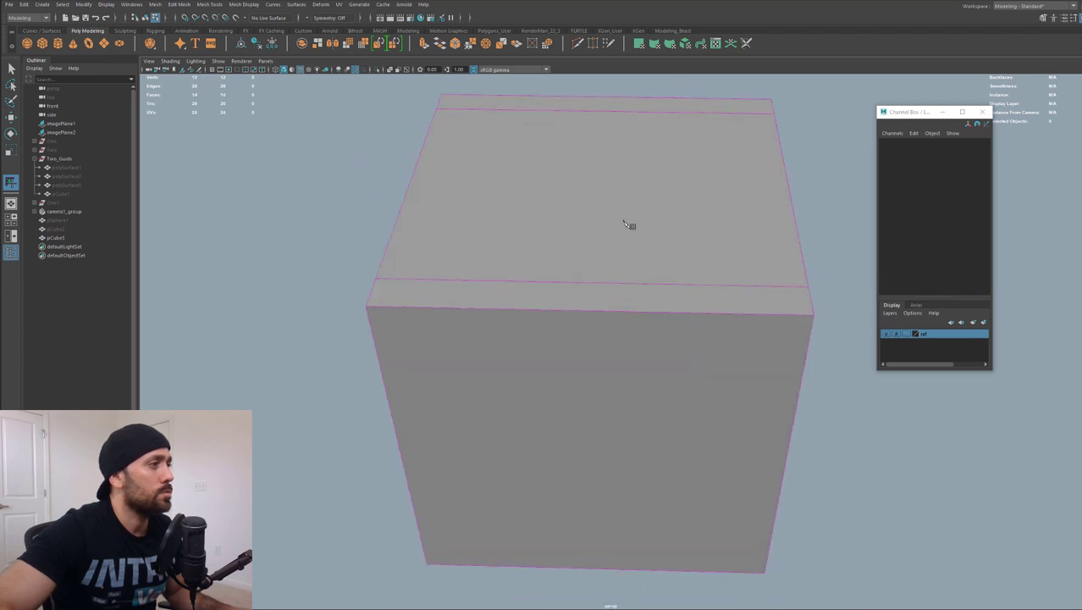
left_click(794, 301, "ctrl")
left_click_drag(458, 315, 539, 286, "alt")
left_click(610, 179, "ctrl")
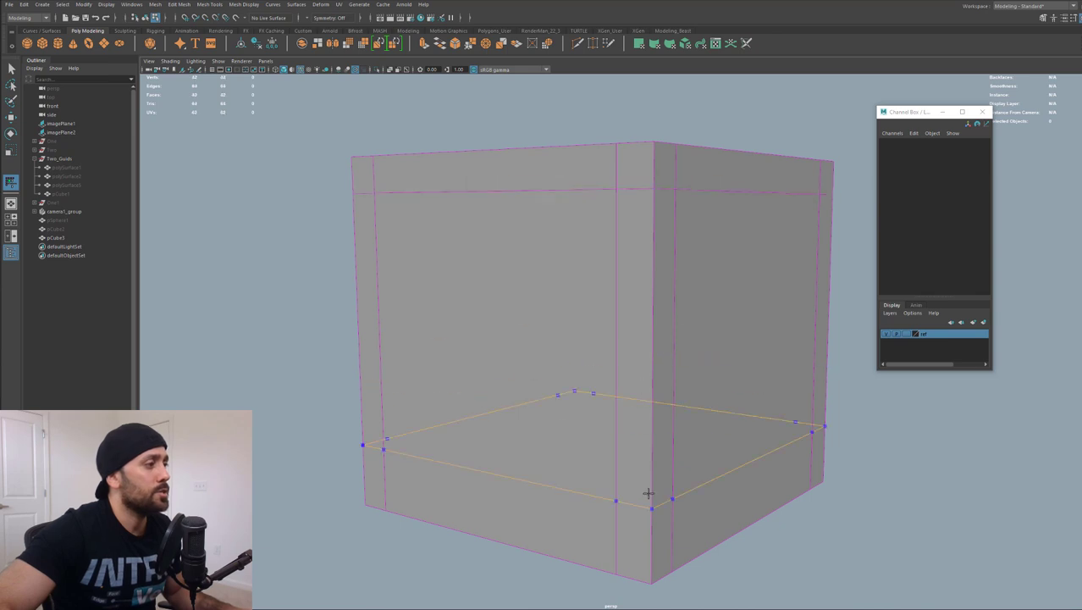
left_click(635, 529, "ctrl")
- Apply Smooth to the cube with supporting edge loops and set its smoothing divisions to 3
left_click_drag(761, 459, 646, 215, "alt")
key("F8")
left_click(159, 5)
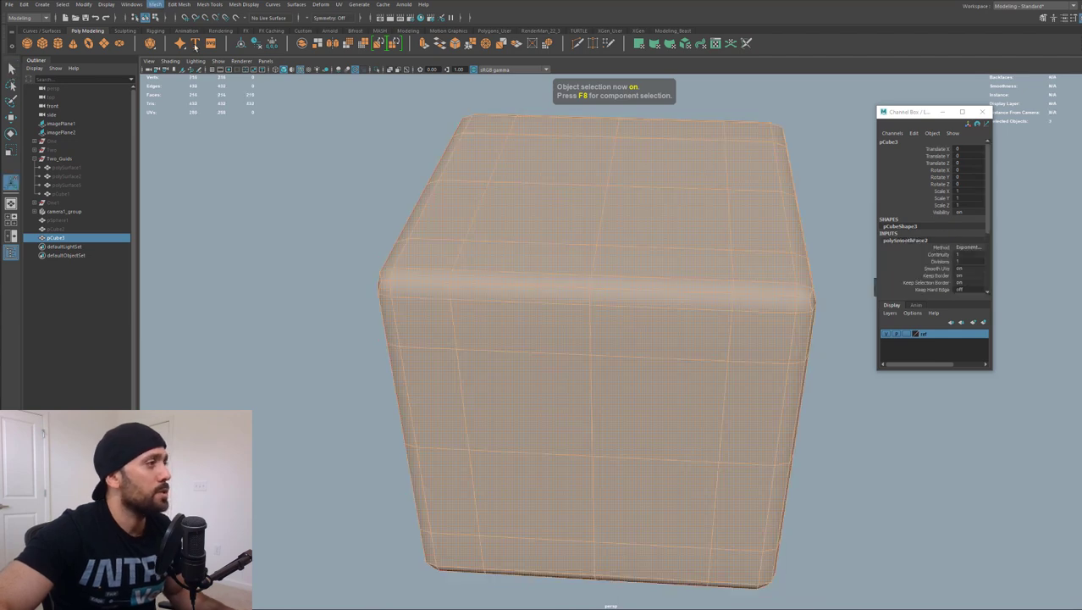
left_click_drag(711, 247, 682, 241, "alt")
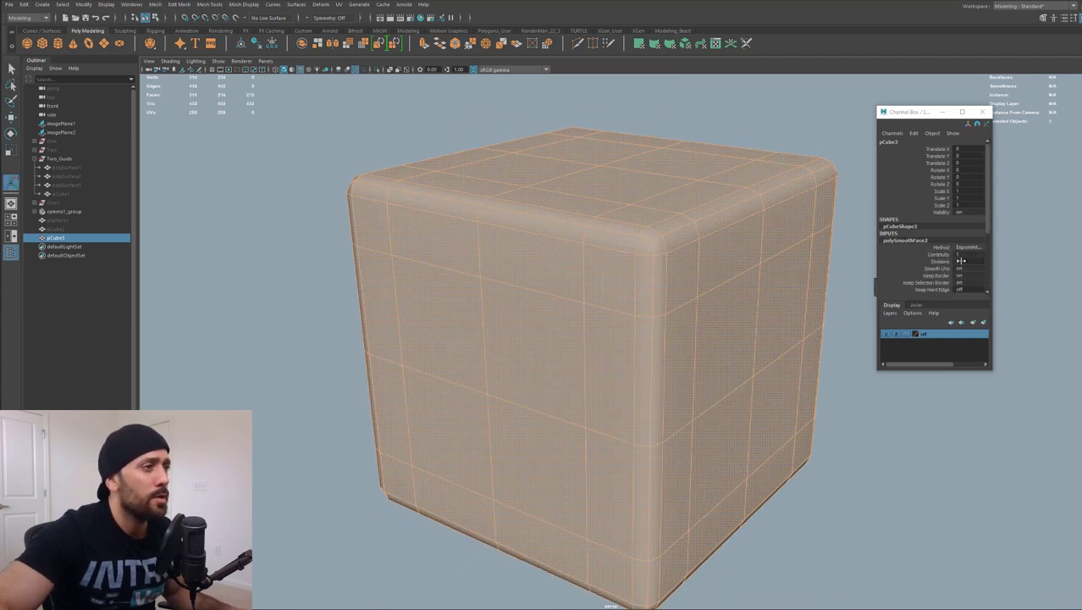
left_click(960, 262)
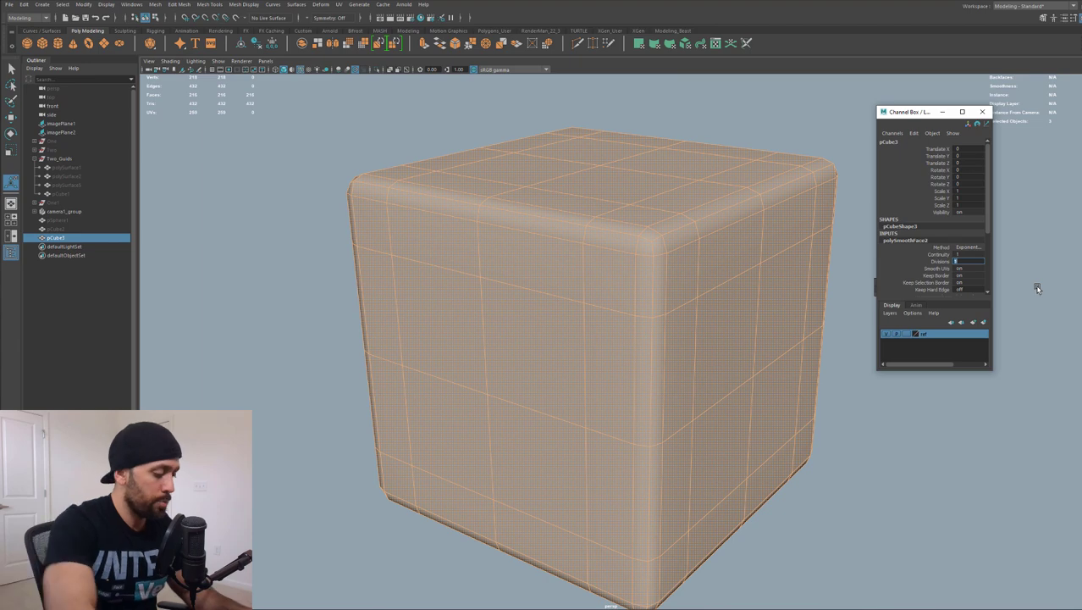
type("3")
key("Return")
left_click_drag(752, 343, 705, 304, "alt")
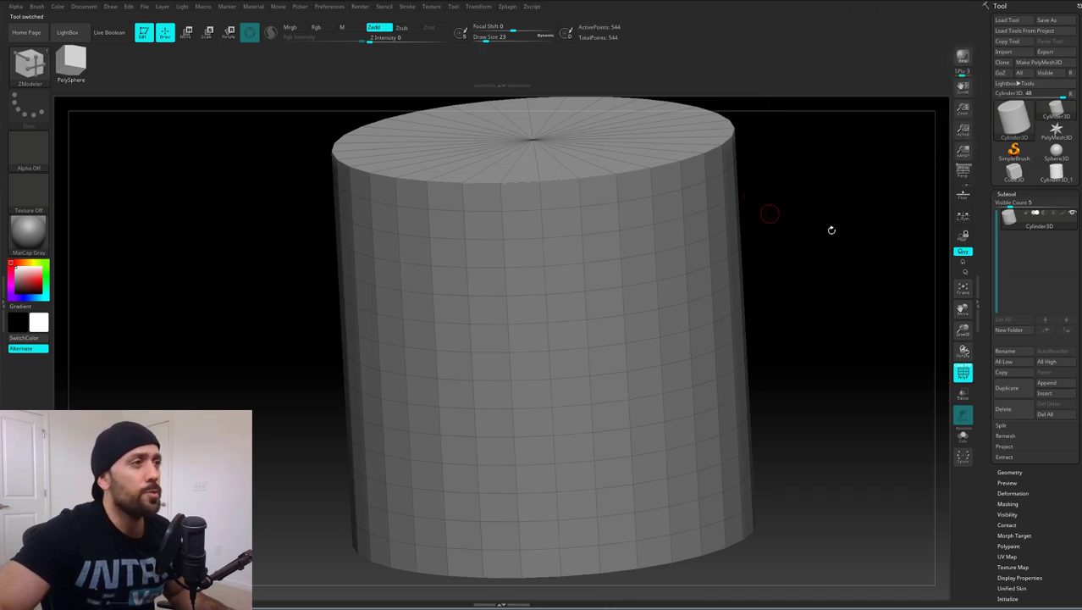
- Switch to ZBrush and convert the Cylinder3D primitive into an editable PolyMesh3D
left_click(1009, 473)
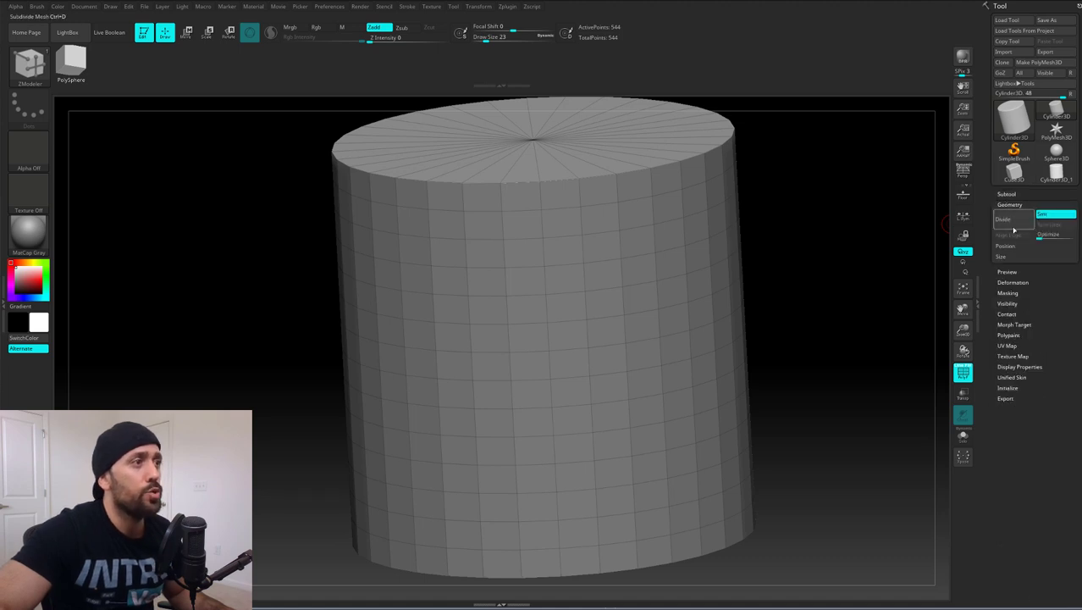
left_click(1028, 63)
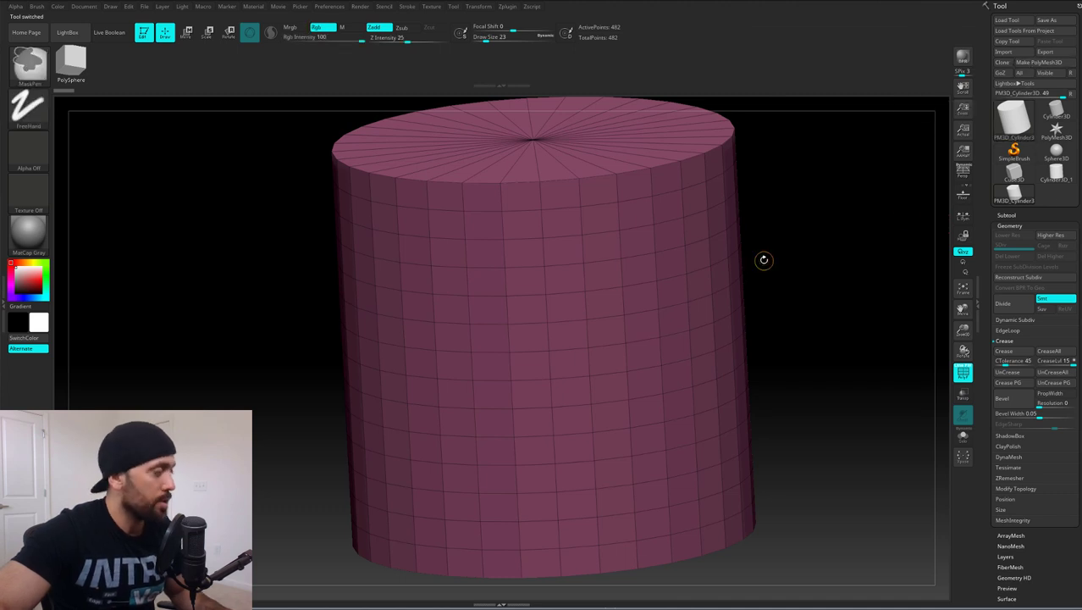
left_click_drag(816, 181, 818, 193)
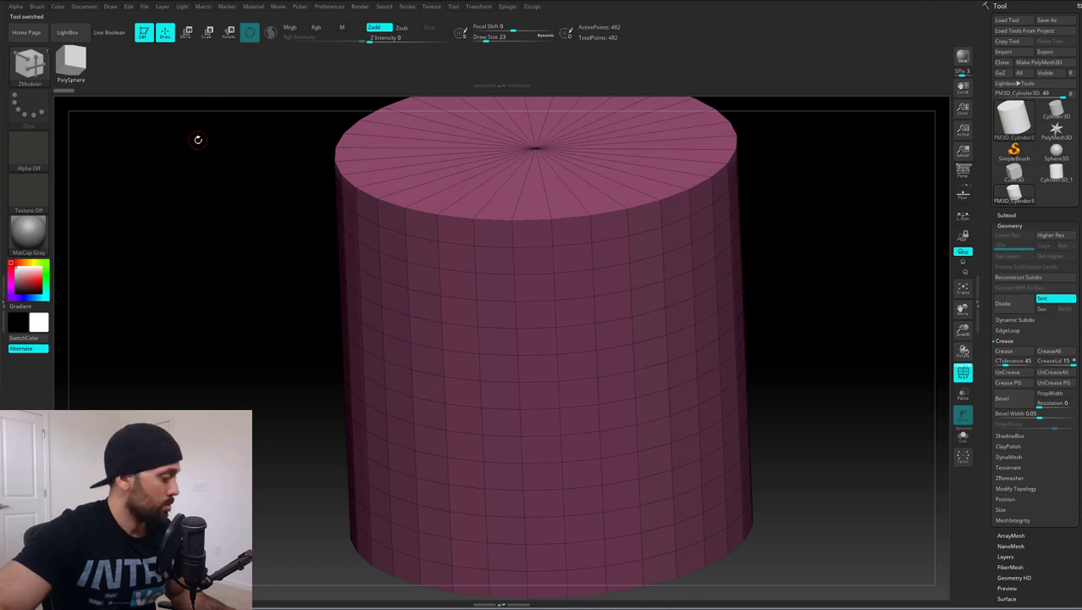
- Choose the ZModeler brush for editing the cylinder's polygons and edges
left_click(38, 72)
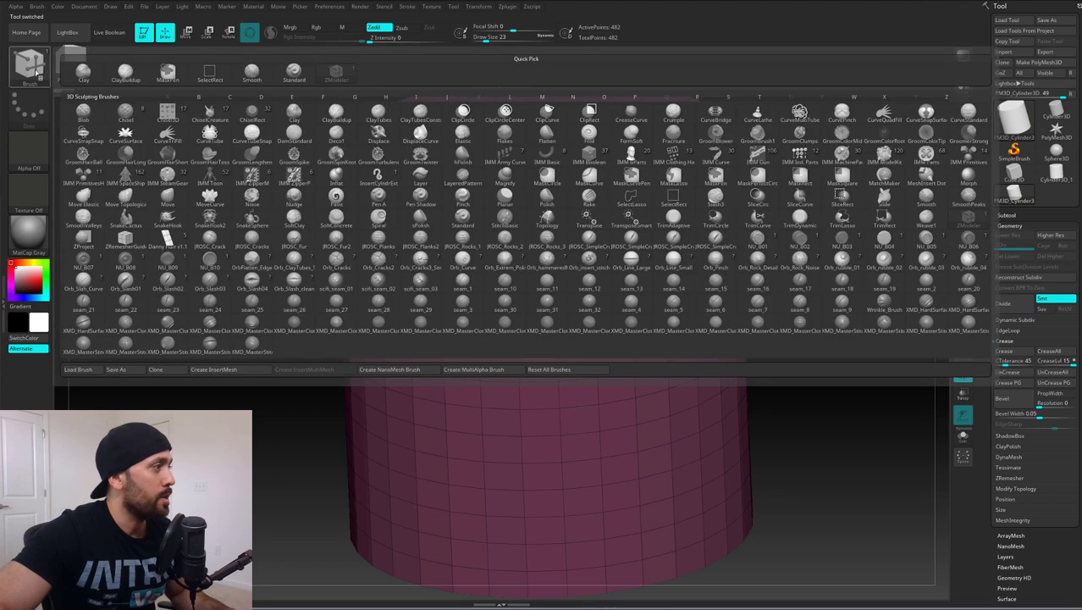
key("b")
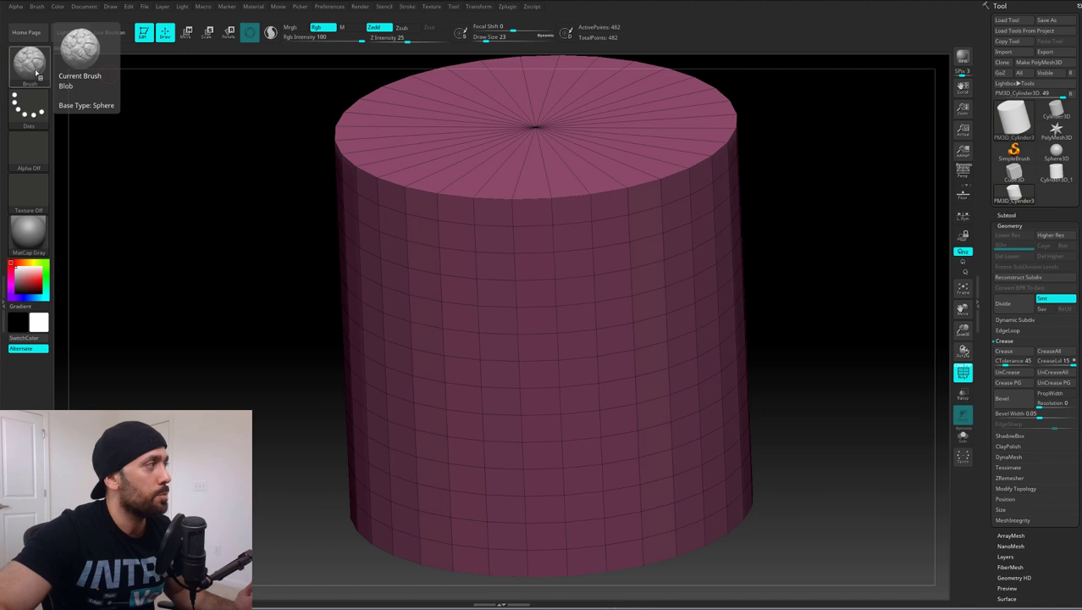
left_click(38, 73)
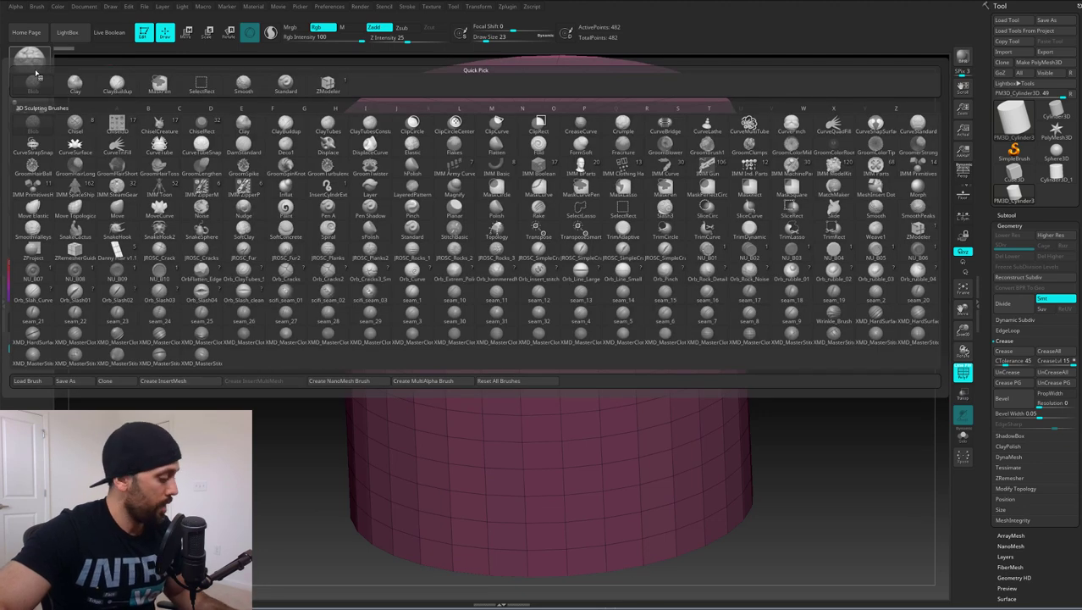
key("z")
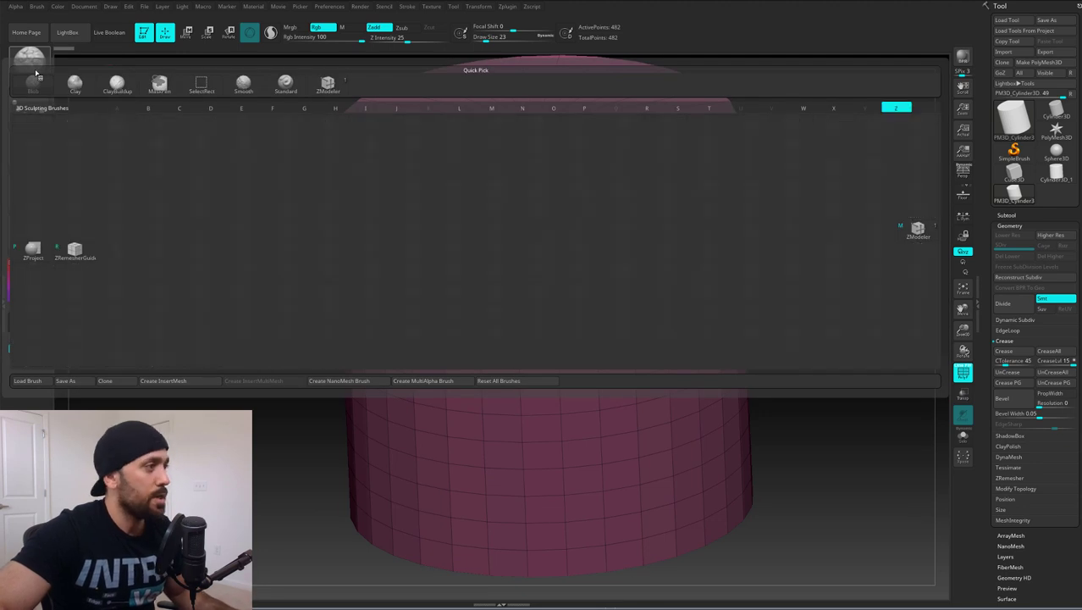
left_click(923, 236)
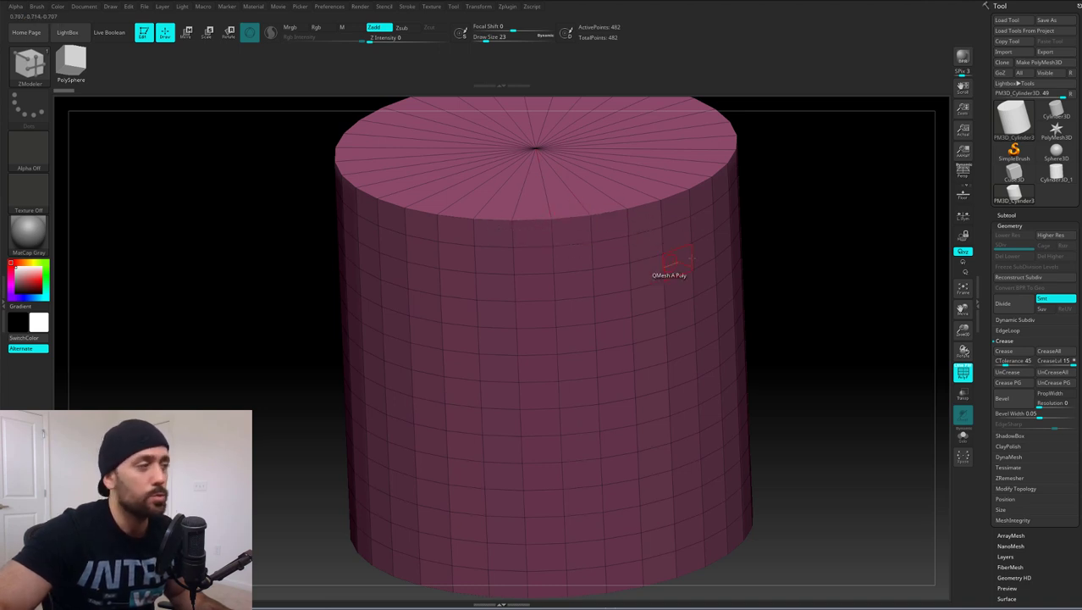
- Insert a supporting edge loop around the cylinder close to its upper rim and another close to its lower rim
left_click(590, 222)
left_click_drag(813, 285, 907, 337)
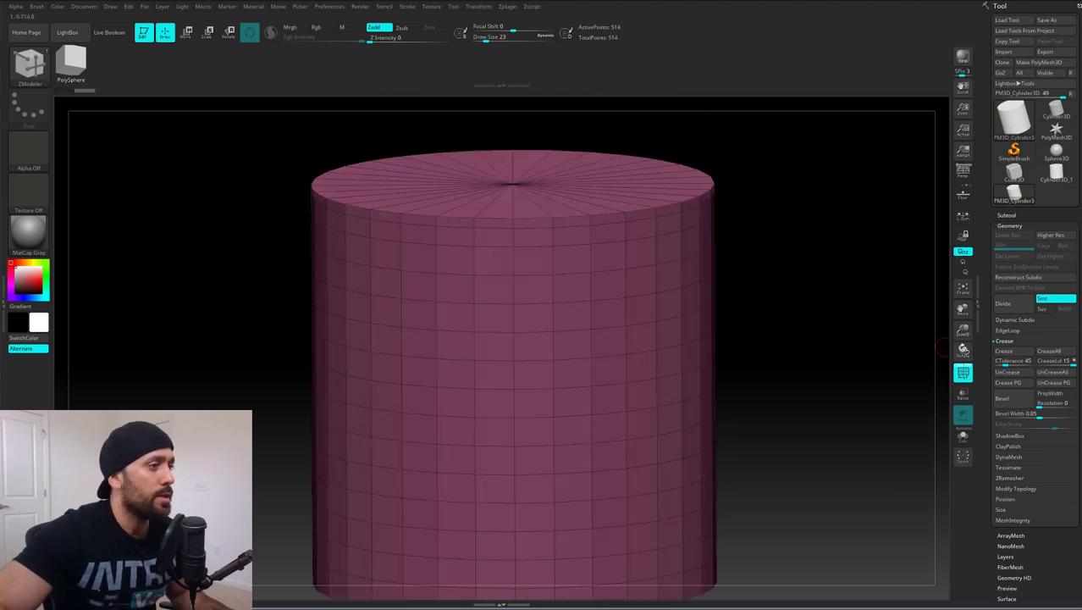
left_click_drag(963, 310, 1008, 362)
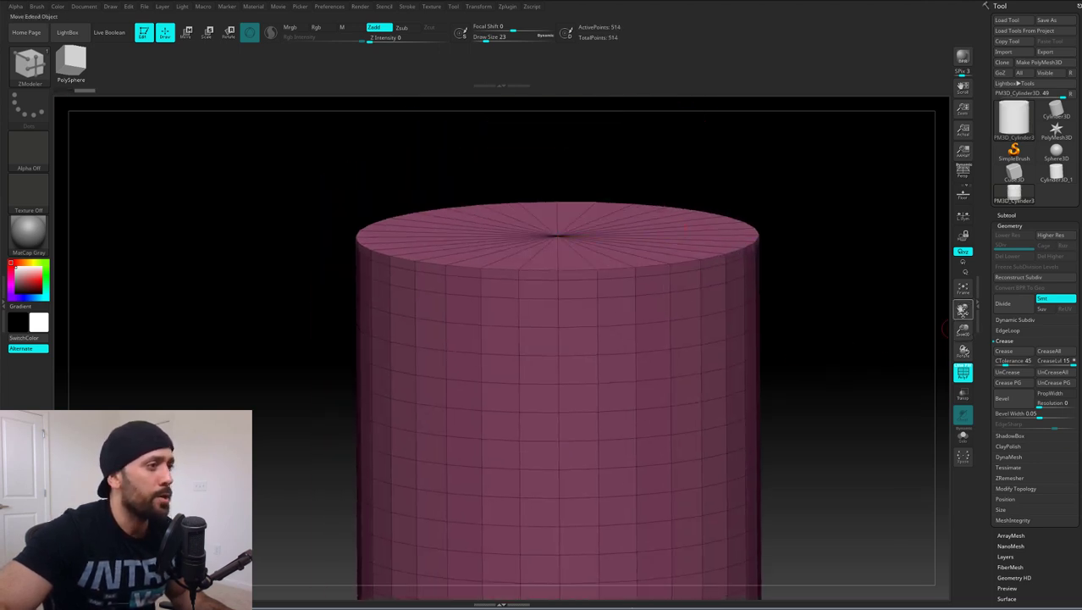
left_click_drag(963, 311, 966, 19)
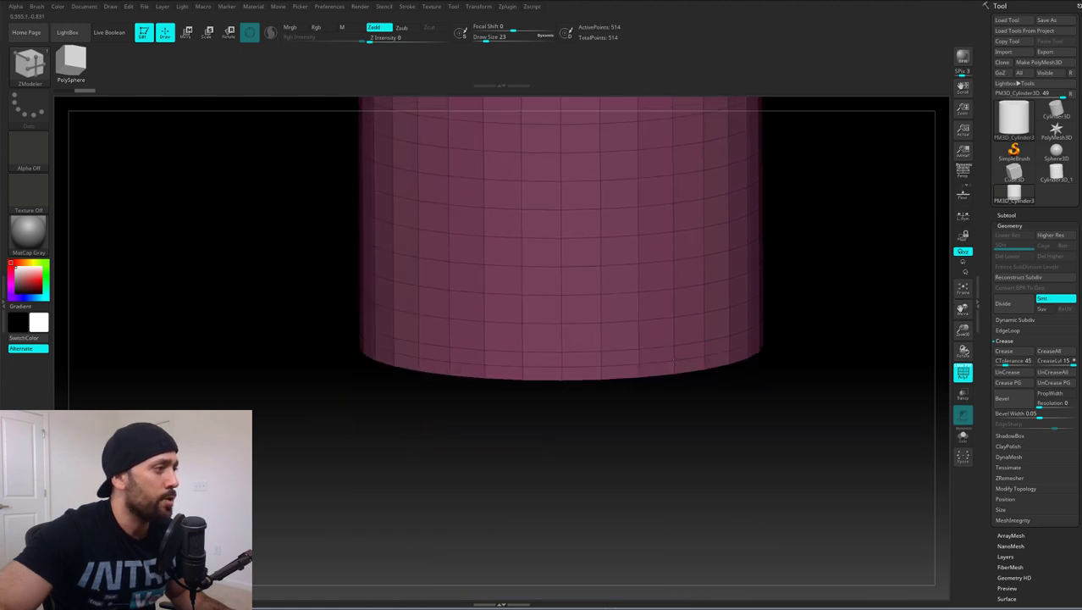
left_click_drag(964, 312, 956, 559)
left_click_drag(862, 329, 822, 344)
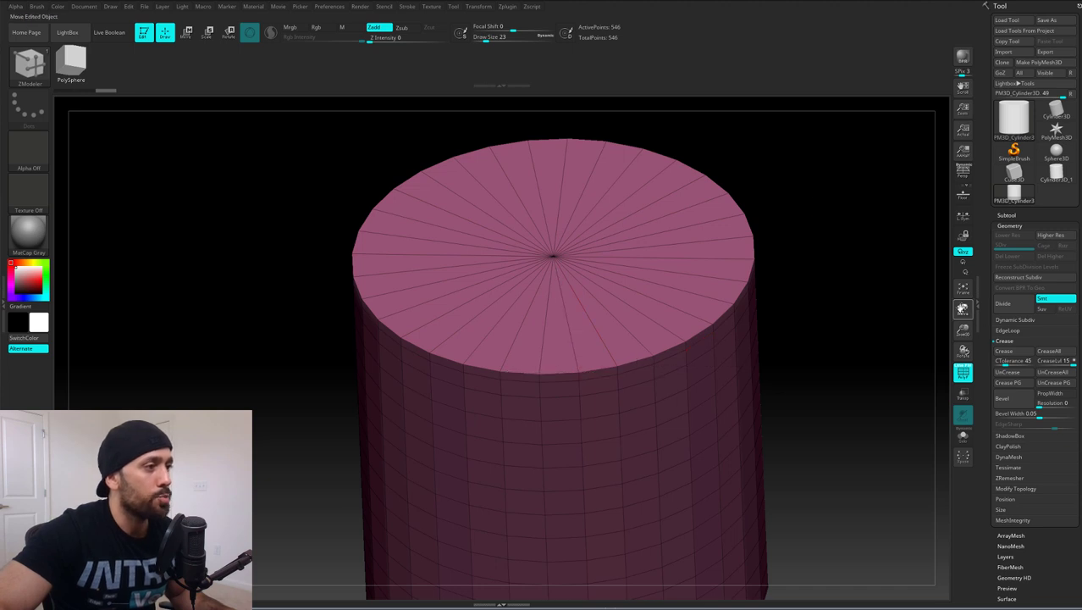
- Subdivide the cylinder with supporting loops up to subdivision level 3 and check its rims
key("ctrl+d")
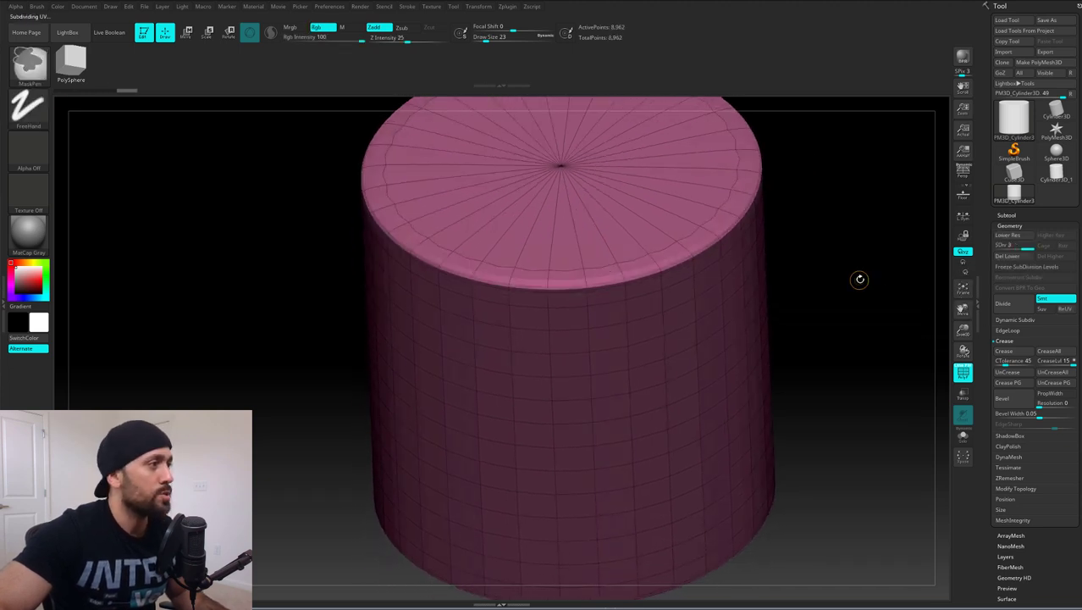
key("ctrl+d")
mouse_move(853, 298)
left_mouse_down("shift")
mouse_move(862, 258)
mouse_move(772, 238)
mouse_move(853, 212)
left_mouse_up("shift")
- Undo the cylinder's subdivisions and both inserted edge loops
key("shift+d")
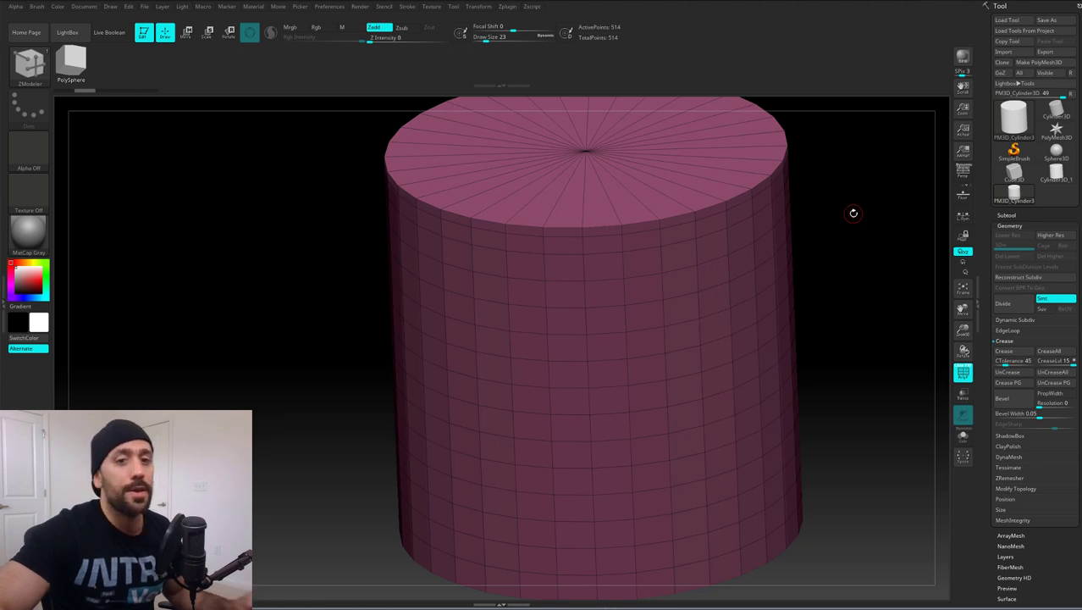
key("ctrl")
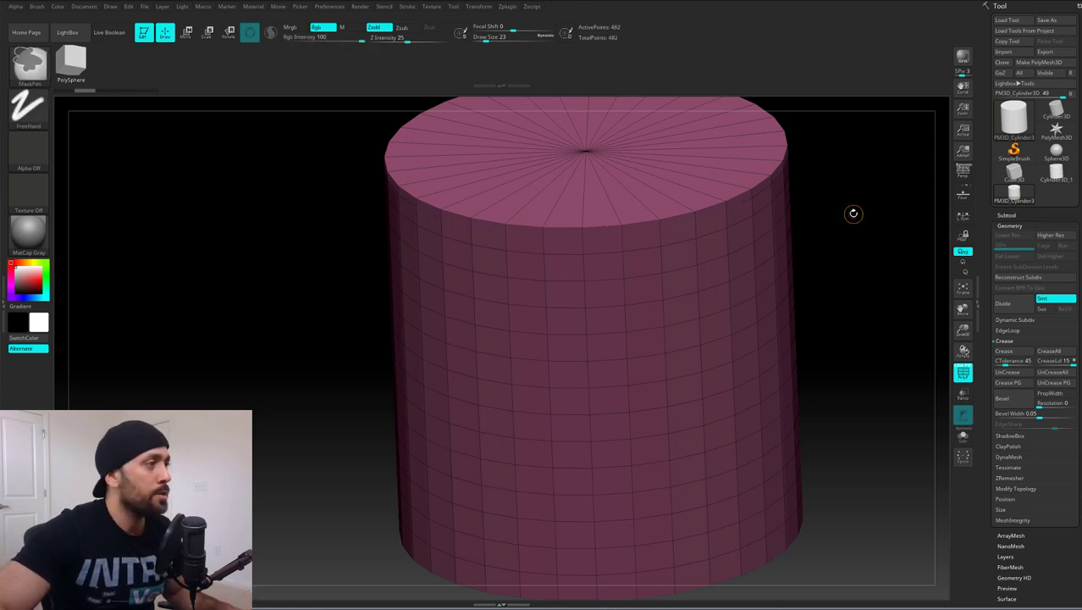
left_click_drag(851, 221, 850, 224)
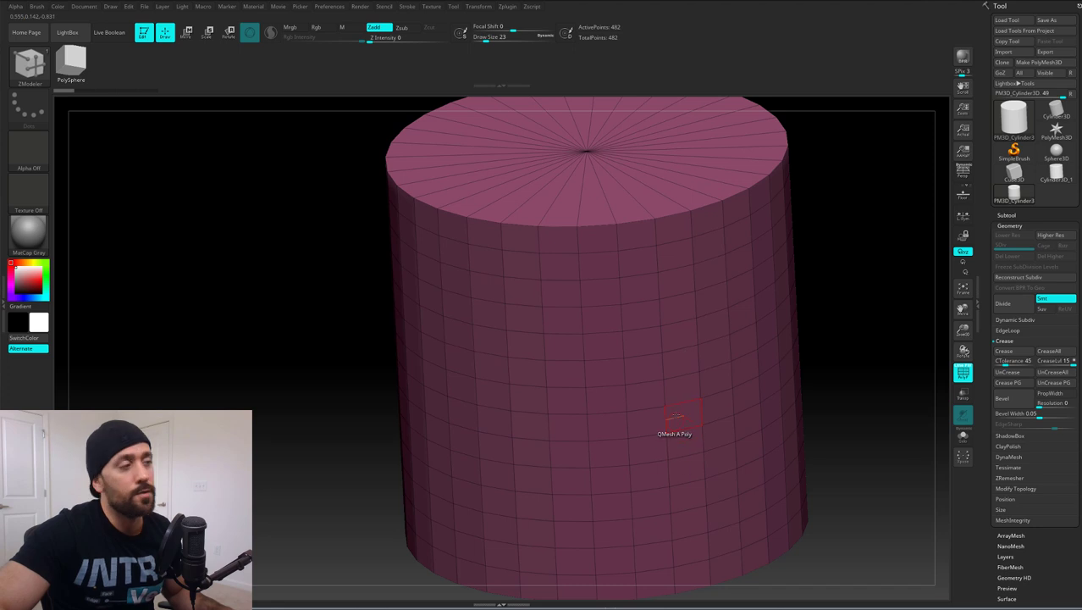
- Assign polygroups to the cylinder by its normals and check the grouping on both caps and the side
scroll(1030, 457, "down", 5)
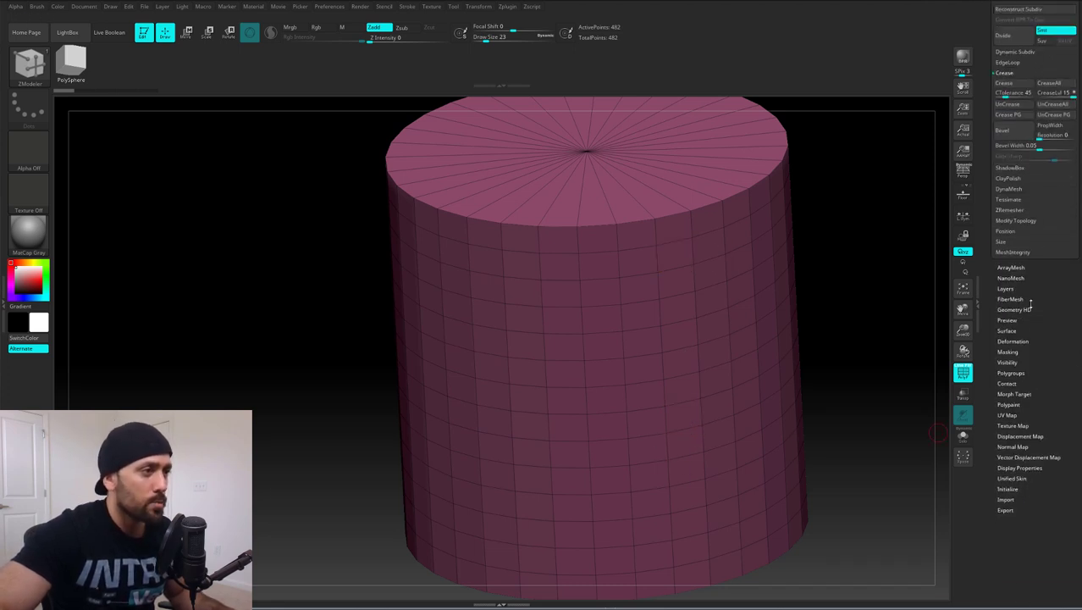
left_click(1010, 373)
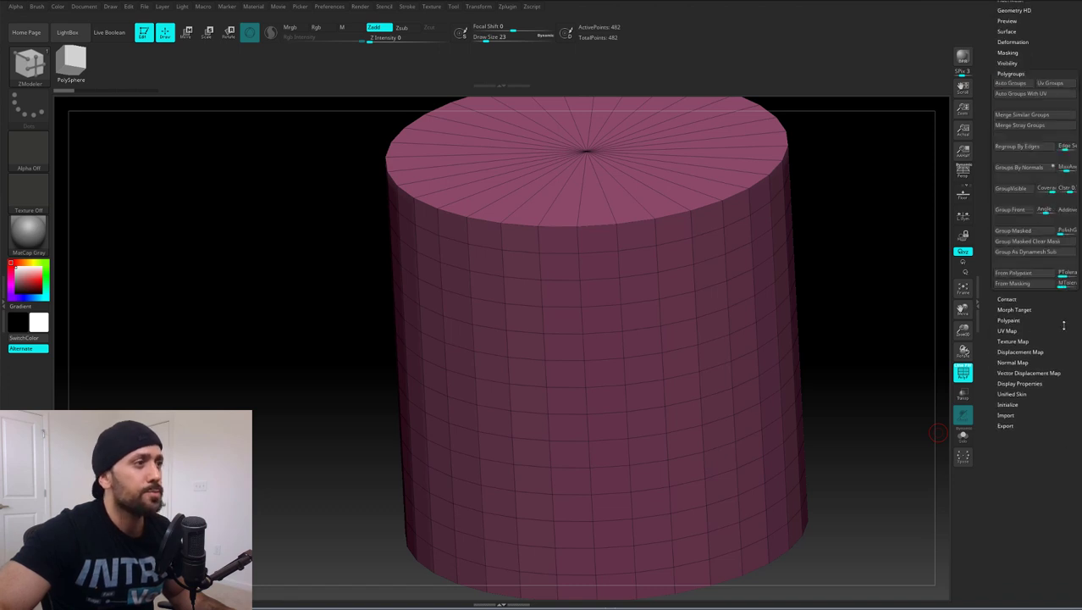
left_click_drag(1065, 326, 1062, 401)
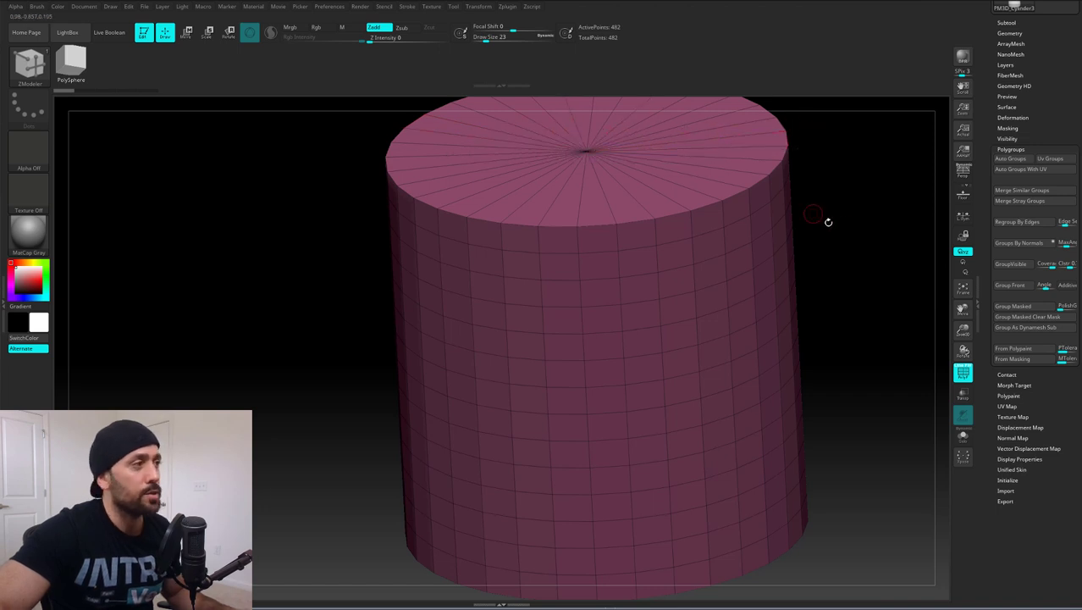
left_click_drag(850, 225, 806, 337, "shift")
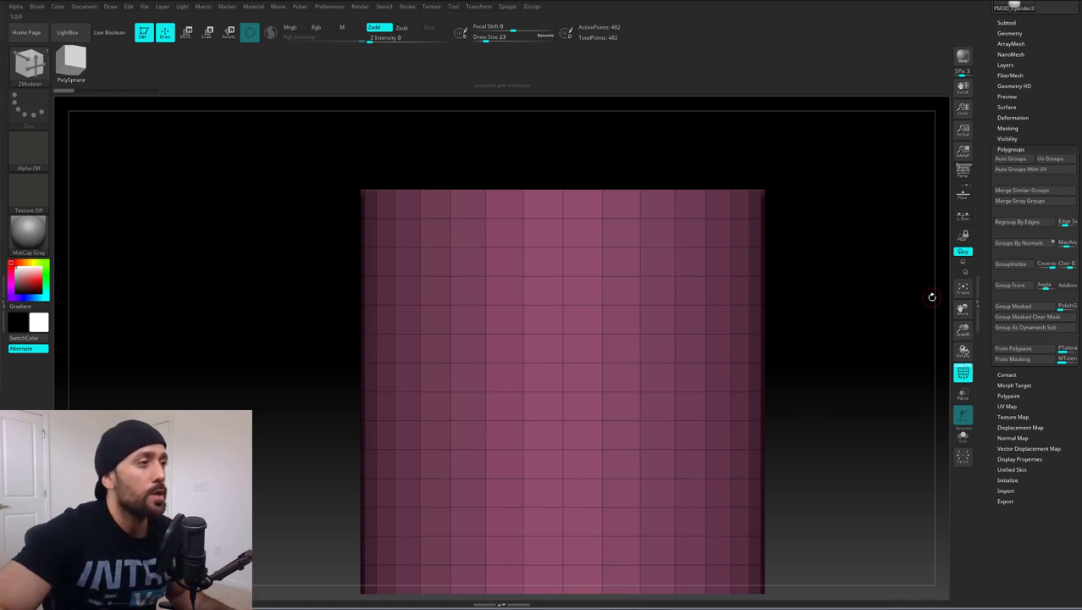
left_click(1019, 244)
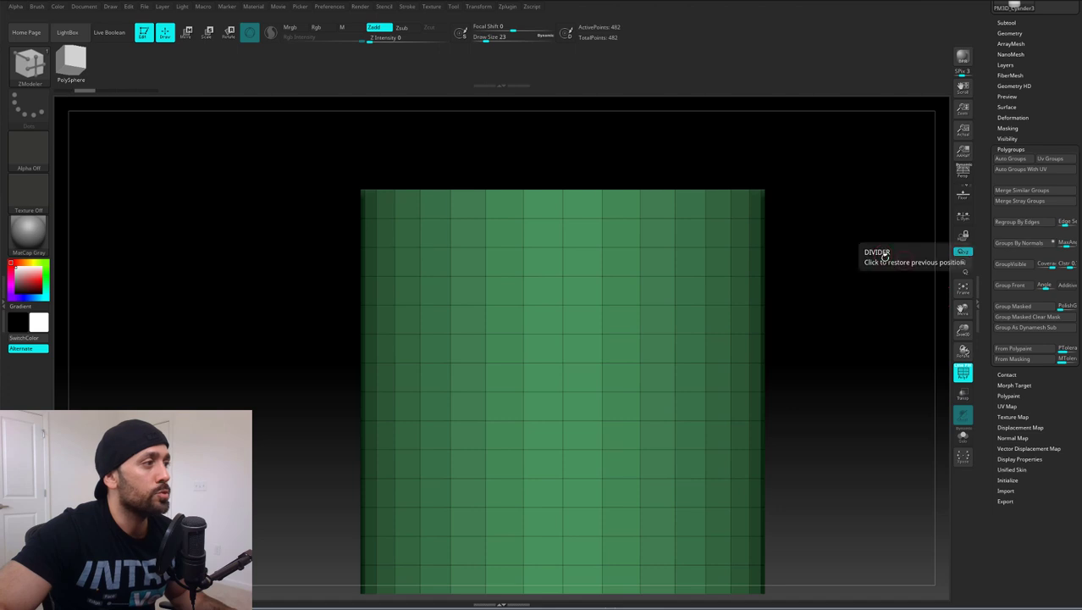
left_click_drag(914, 280, 873, 295)
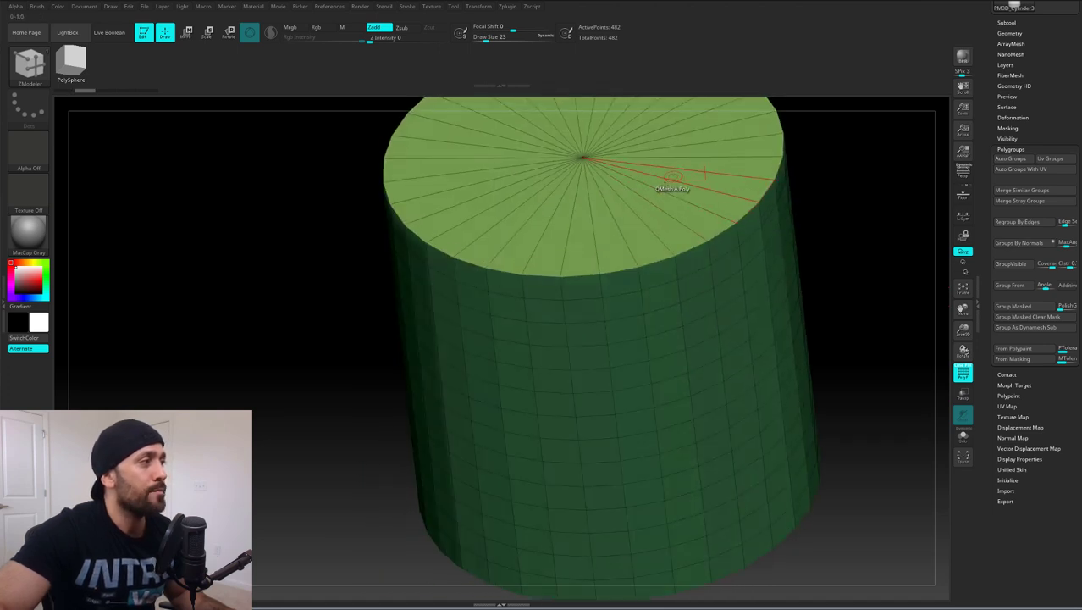
left_click_drag(860, 316, 833, 176)
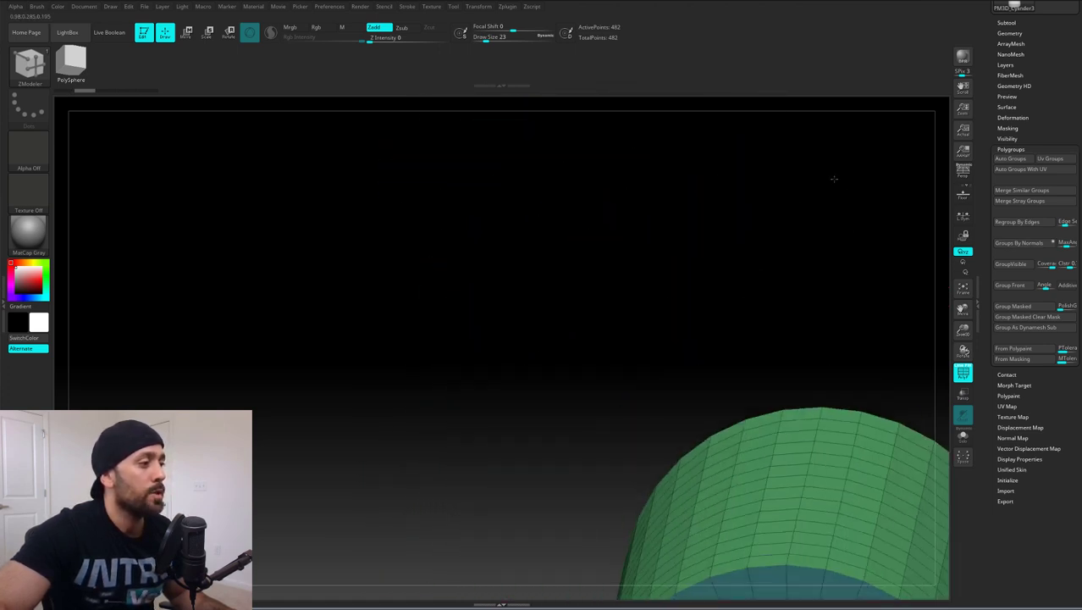
left_click_drag(948, 290, 899, 345)
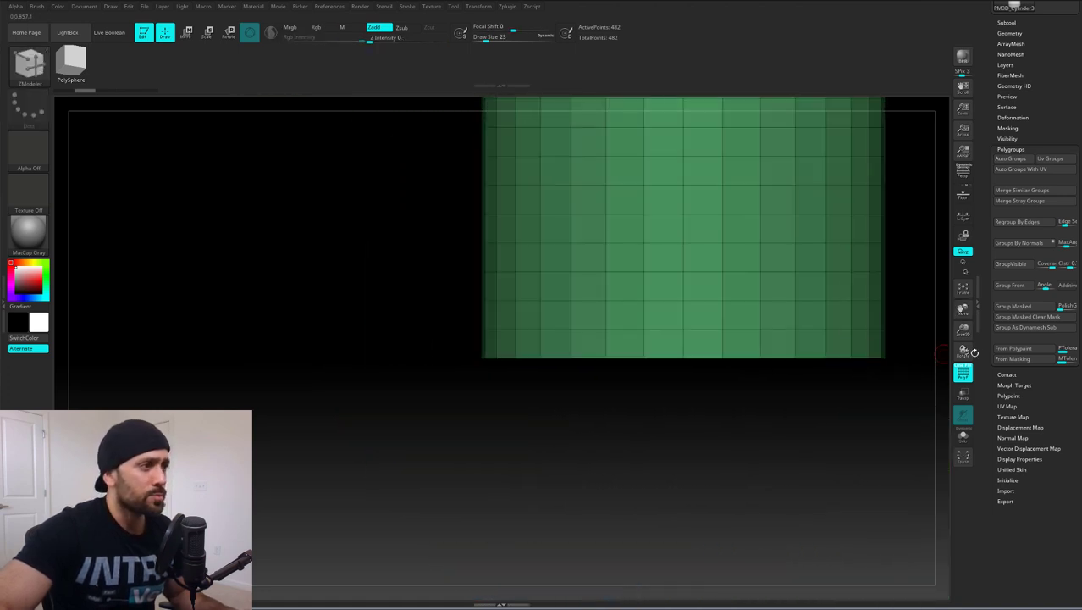
left_click_drag(958, 313, 898, 429)
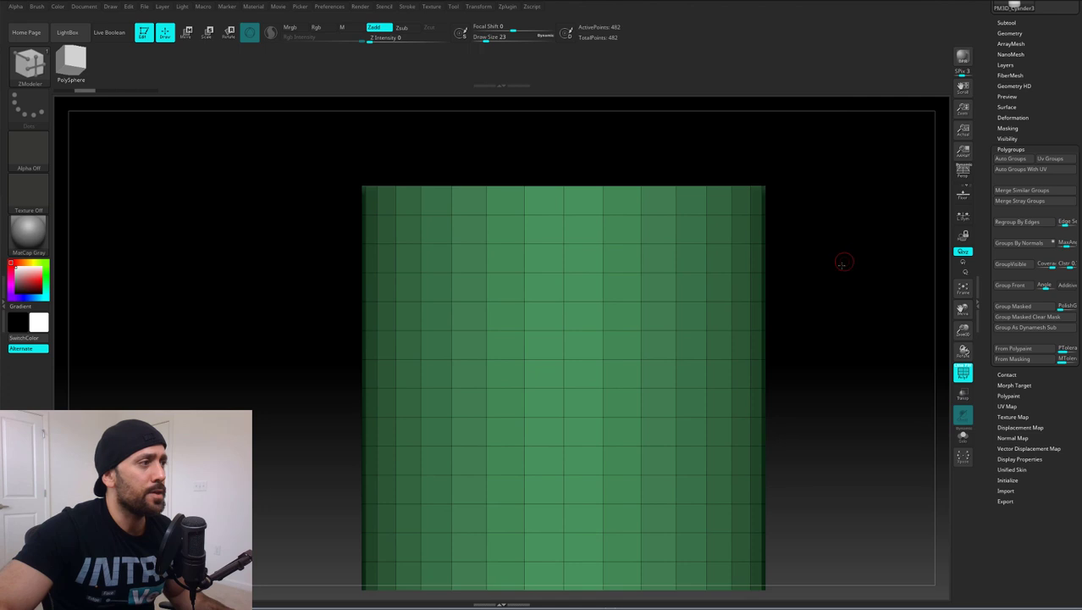
left_click_drag(844, 260, 831, 298)
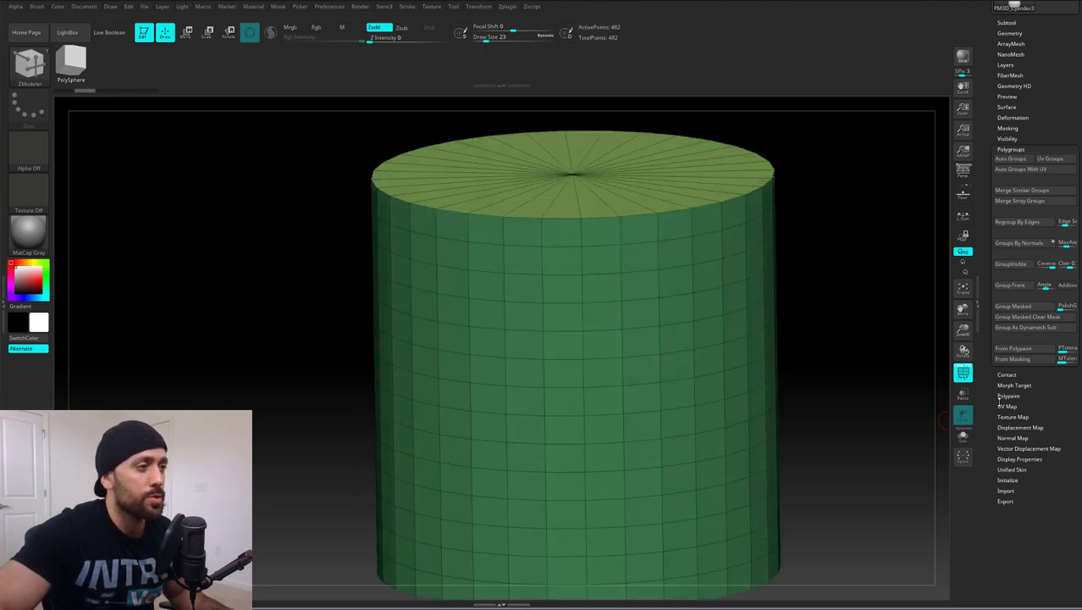
- Crease the cylinder's polygroup borders and set the crease level to 4
left_click(1010, 150)
left_click(1009, 110)
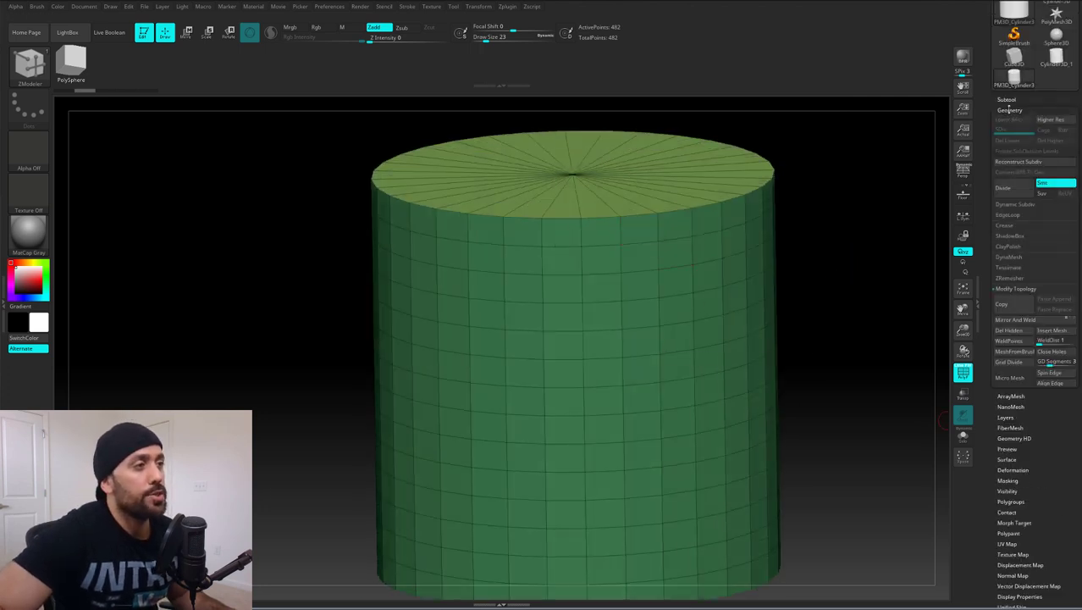
left_click(1003, 226)
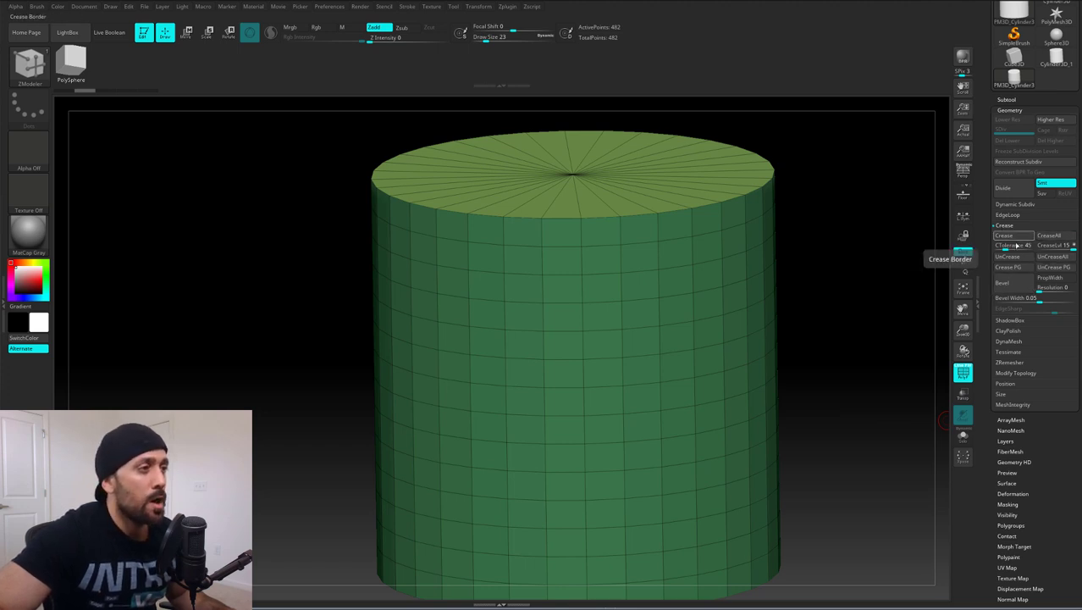
left_click(1007, 269)
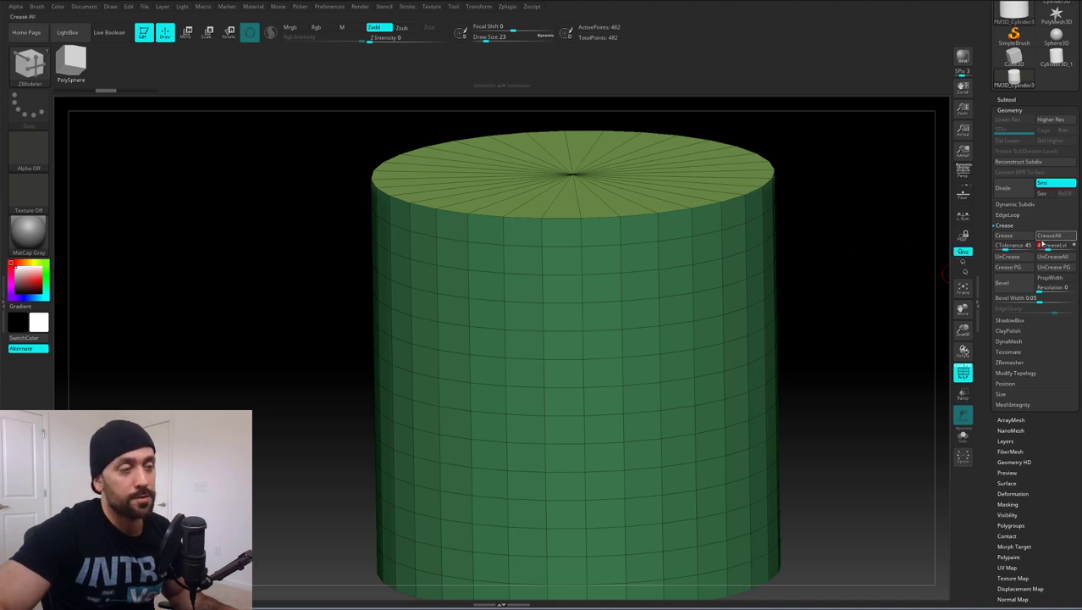
- Read the help description of the crease level setting and reselect the ZModeler brush
key("ctrl")
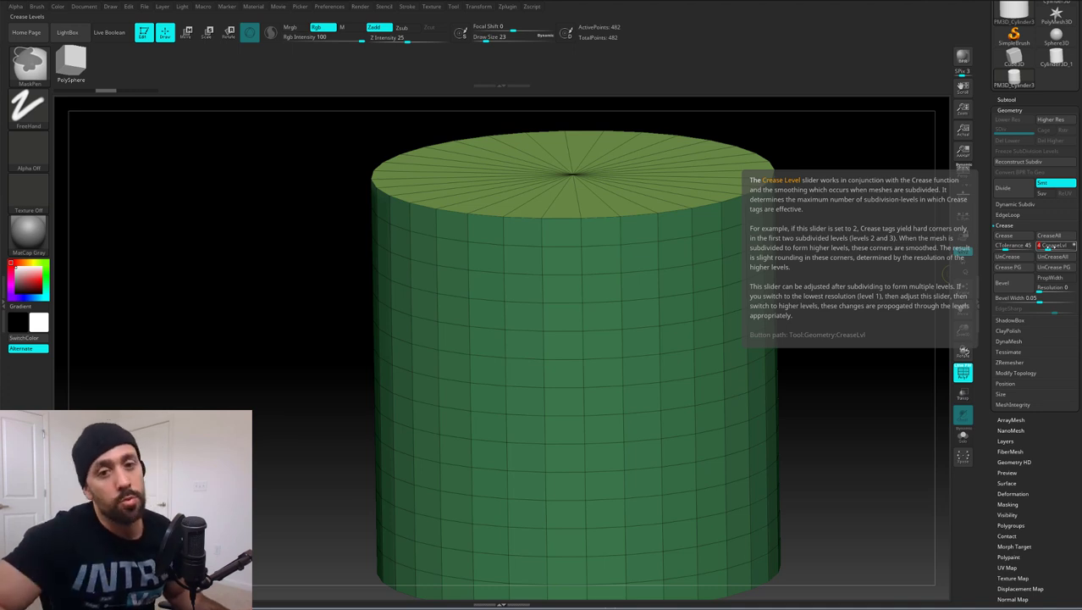
key("b")
key("z")
key("m")
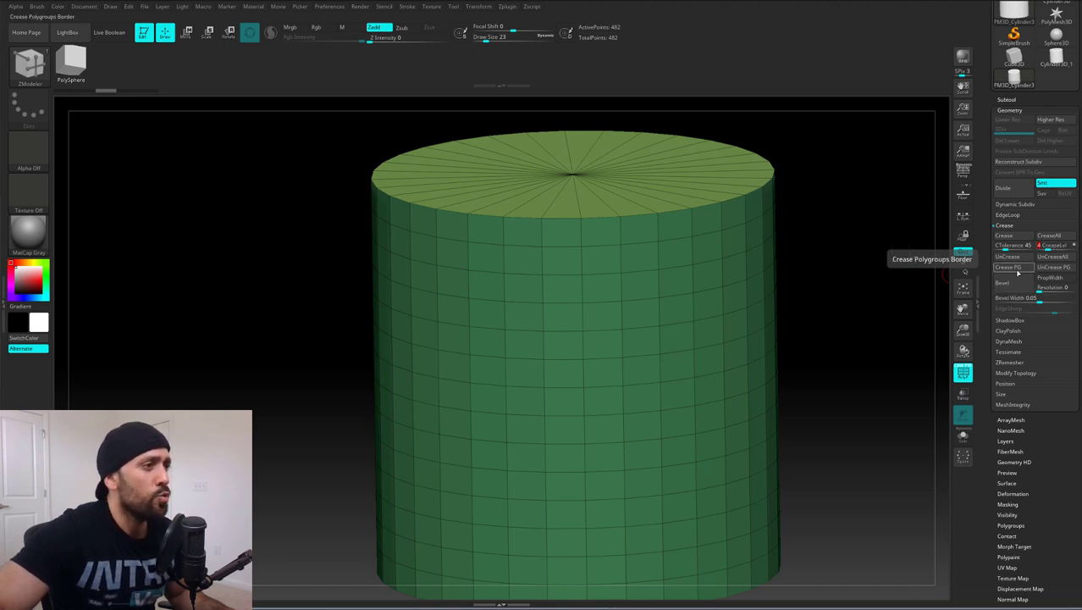
- Subdivide the creased cylinder twice while watching the polygroup border along the cap's edge
left_click_drag(963, 329, 963, 372)
left_click_drag(967, 317, 898, 553)
left_click_drag(965, 329, 962, 391)
left_click_drag(964, 310, 927, 474)
left_click_drag(964, 330, 709, 426)
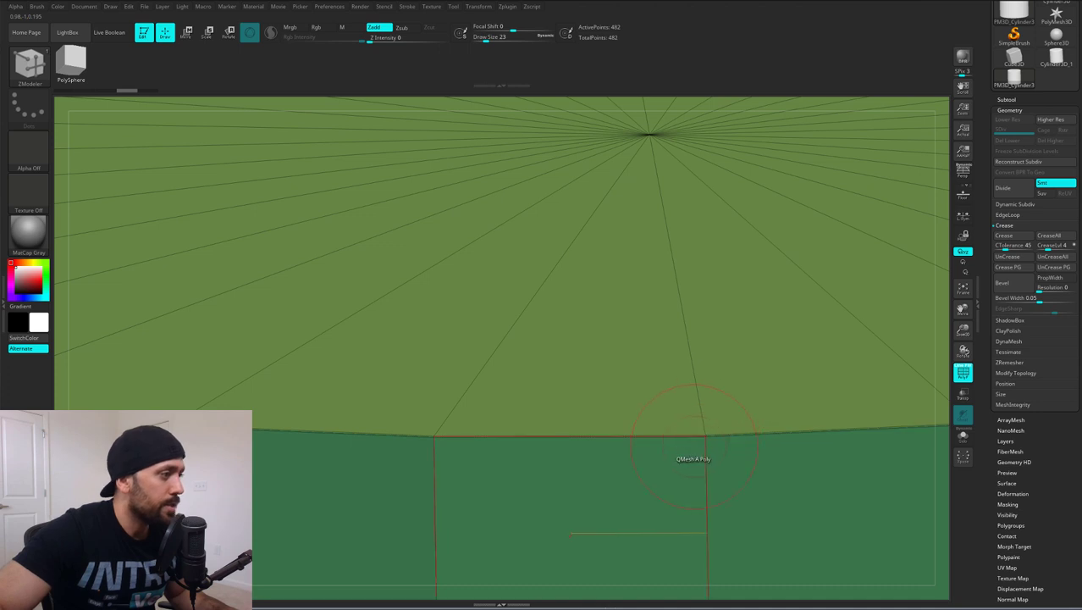
key("ctrl")
key("ctrl+d")
key("ctrl+d")
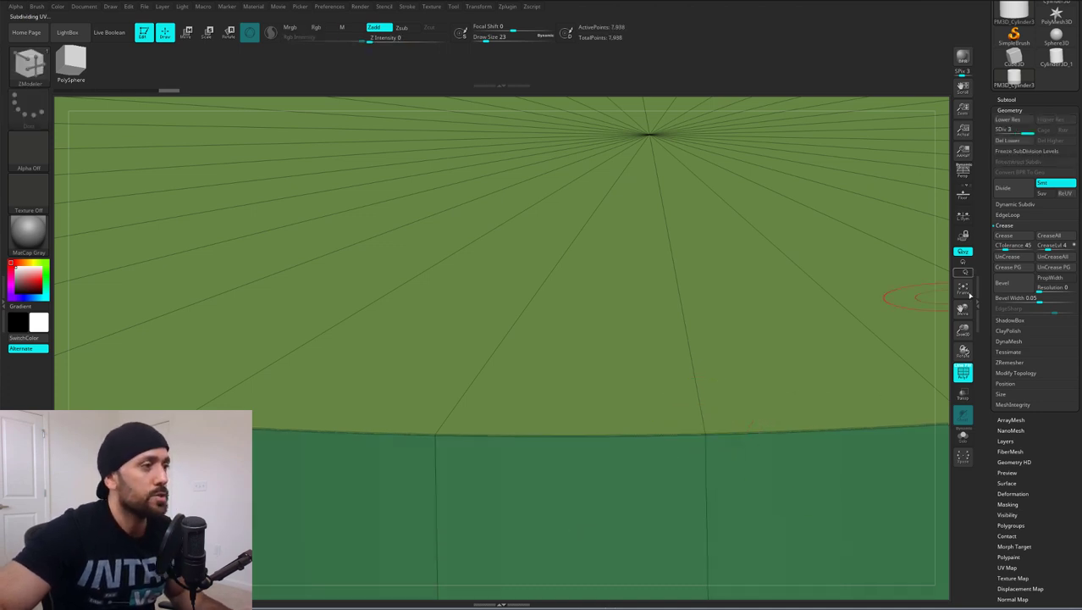
- Frame the whole cylinder and hide its polyframe to check the shape of the creased edges
left_click_drag(963, 330, 947, 320)
key("f")
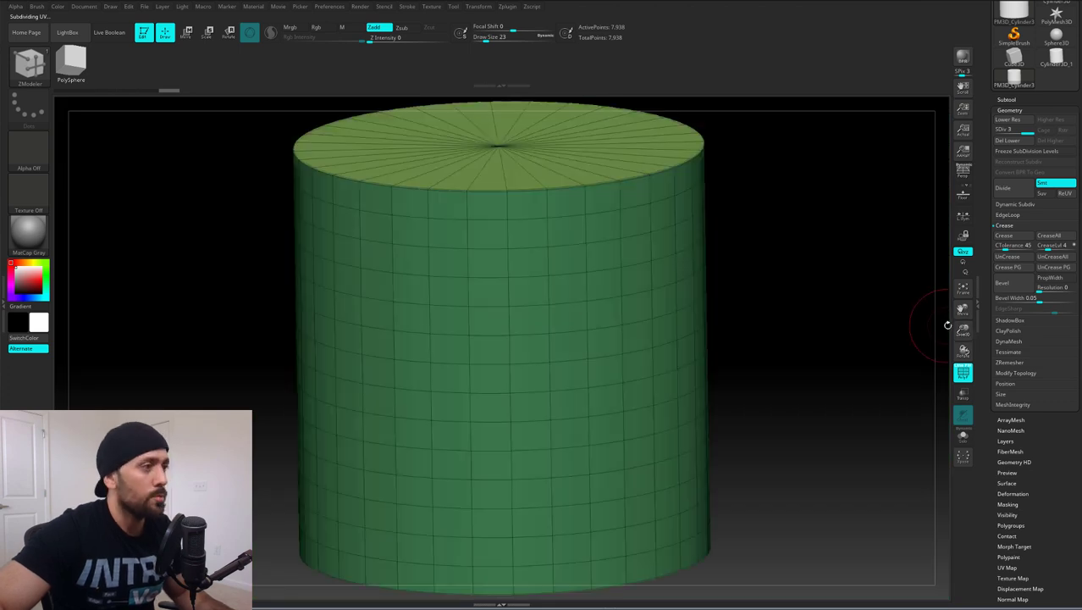
left_click(963, 373)
left_click_drag(865, 241, 846, 242)
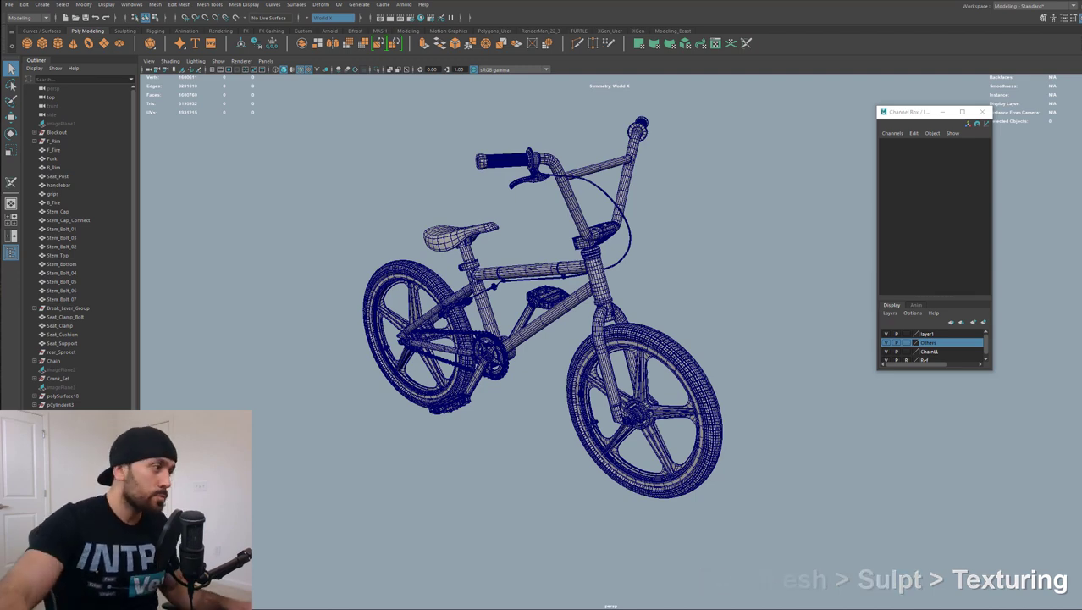
- Switch to Maya and examine the wireframe topology of the BMX bike from several angles
left_click_drag(641, 248, 532, 254, "alt")
middle_click_drag(625, 239, 597, 318, "alt")
left_click_drag(664, 337, 634, 353, "alt")
middle_click_drag(634, 353, 601, 345, "alt")
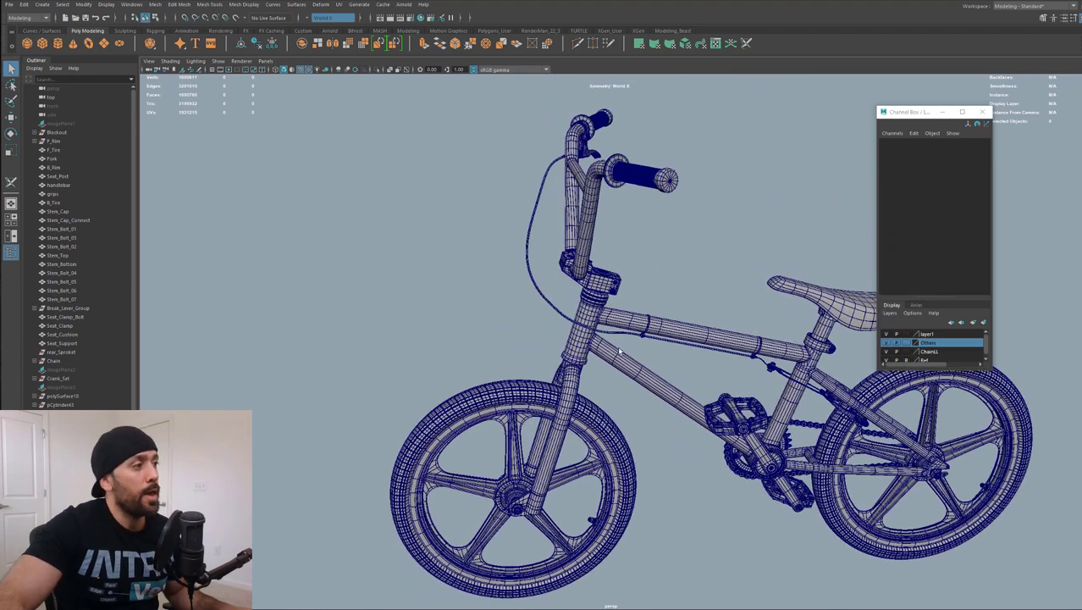
left_click_drag(598, 344, 576, 338, "alt")
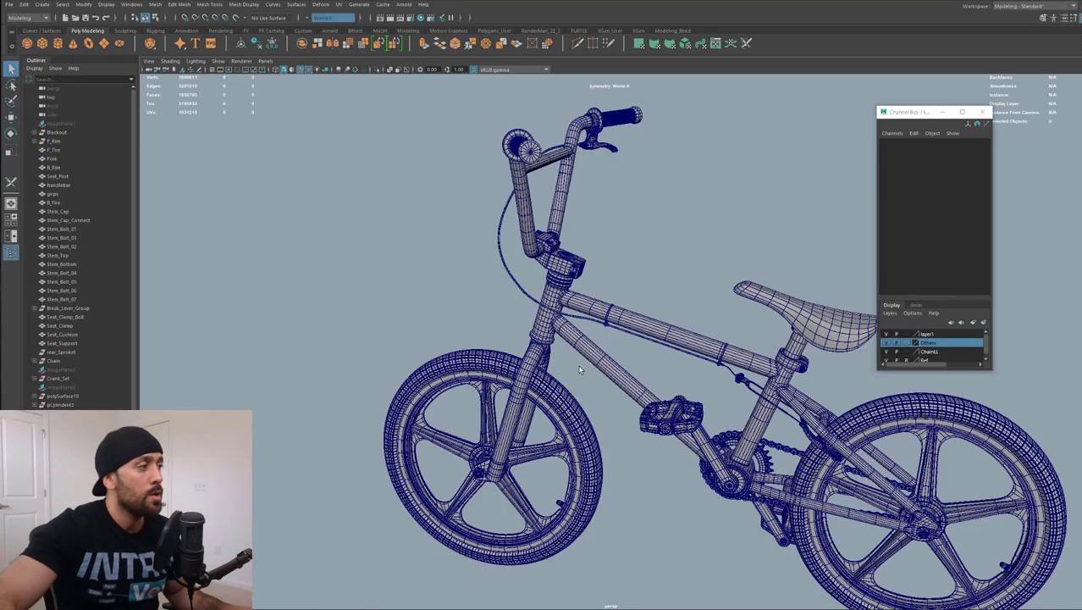
scroll(581, 367, "up", 3)
left_click_drag(581, 368, 697, 319, "alt")
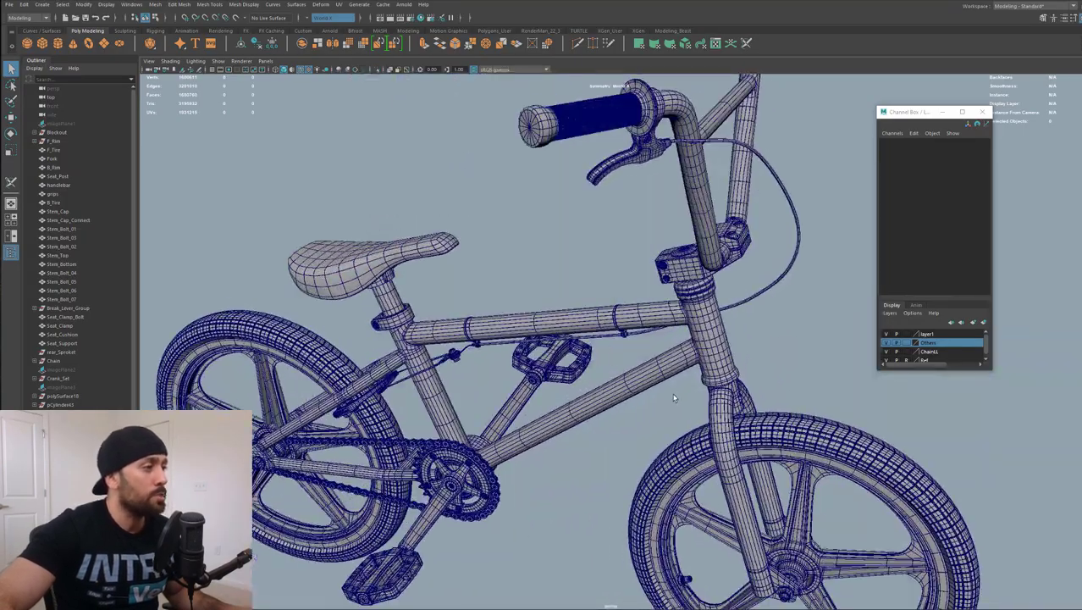
middle_click_drag(678, 384, 720, 351, "alt")
left_click_drag(720, 351, 705, 338, "alt")
right_click_drag(705, 338, 752, 294, "alt")
left_click_drag(752, 294, 633, 386, "alt")
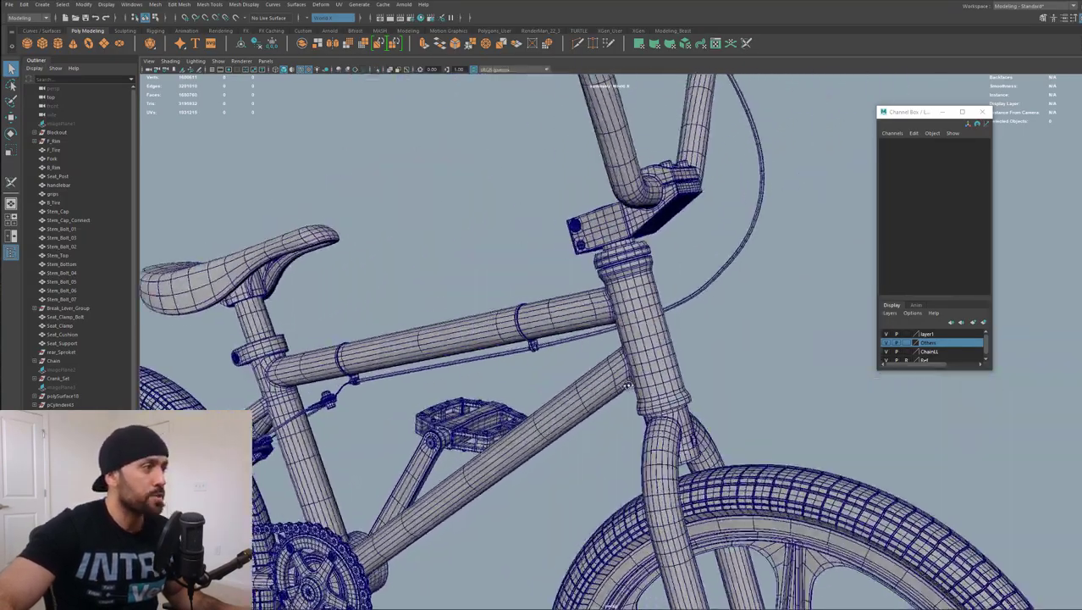
scroll(633, 386, "up", 2)
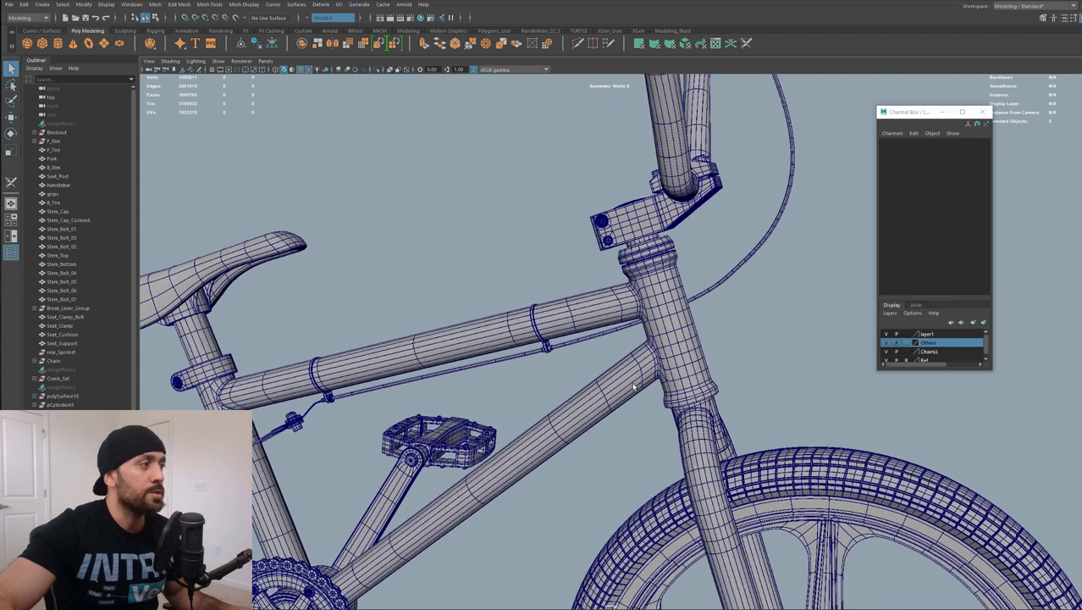
- Select the bike's frame and then its front fork to examine each part's mesh up close
left_click(679, 363)
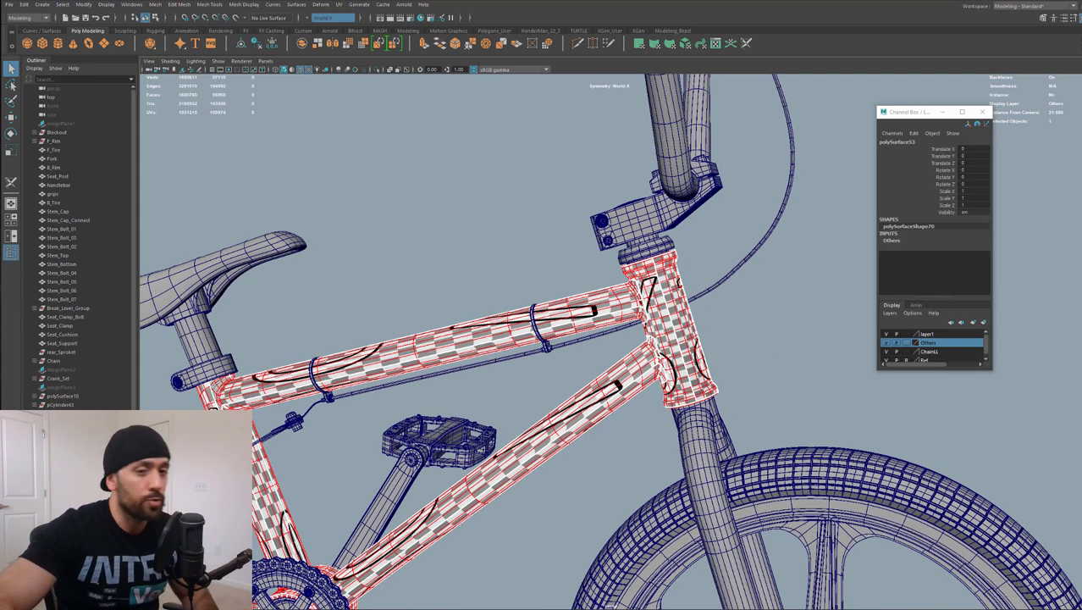
scroll(694, 445, "down", 5)
left_click(694, 444)
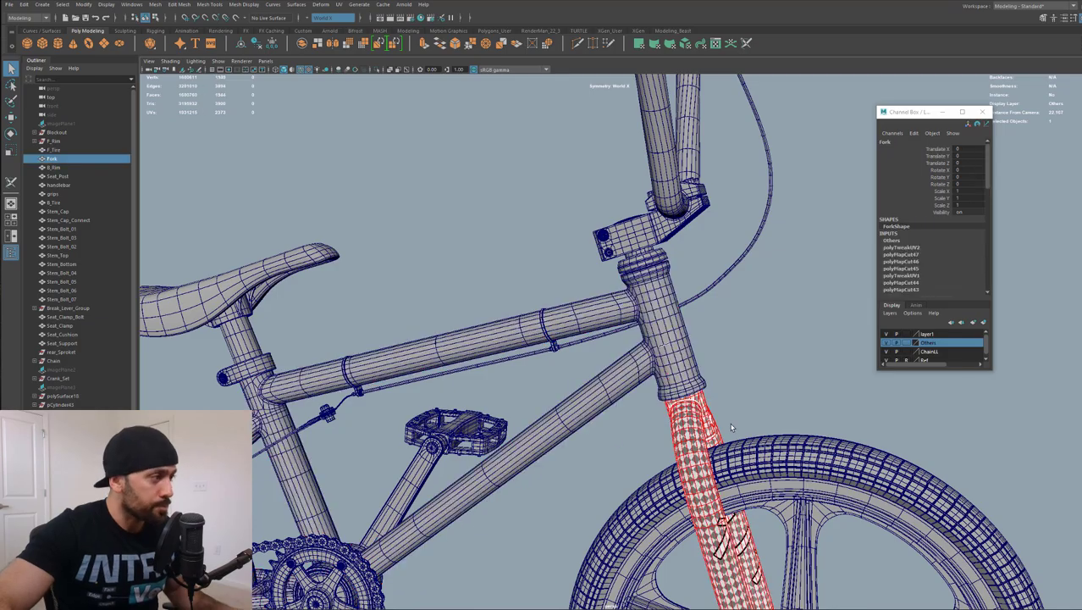
scroll(734, 426, "up", 3)
left_click_drag(753, 446, 520, 289, "alt")
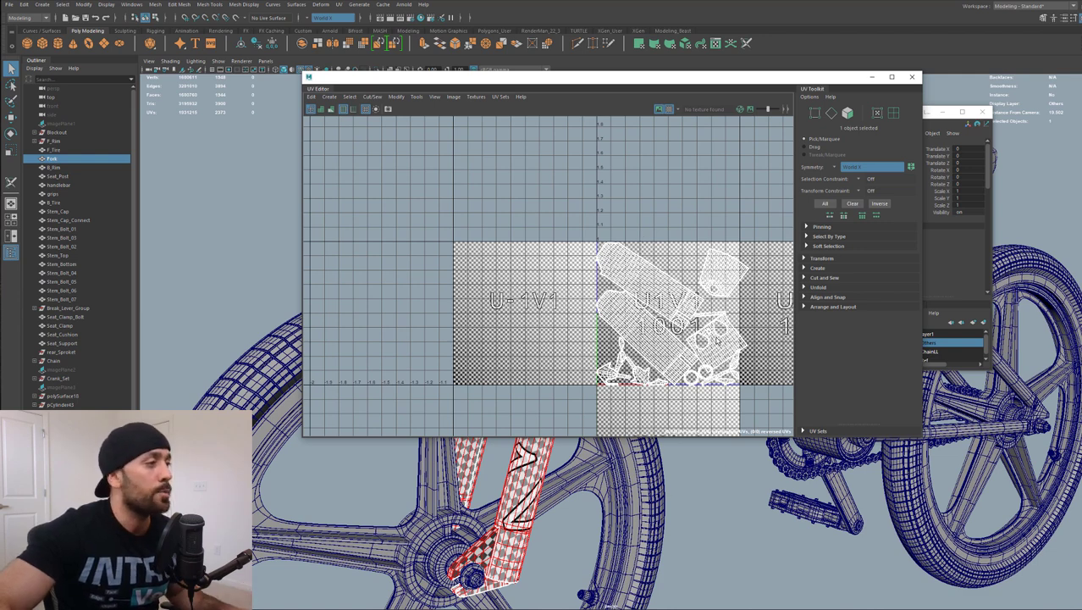
- Move the UV Editor clear of the model and examine the checker pattern and topology around the fork crown
left_click_drag(533, 83, 1081, 122)
scroll(595, 287, "up", 3)
mouse_move(596, 287)
left_mouse_down("alt")
mouse_move(609, 286)
mouse_move(588, 294)
left_mouse_up("alt")
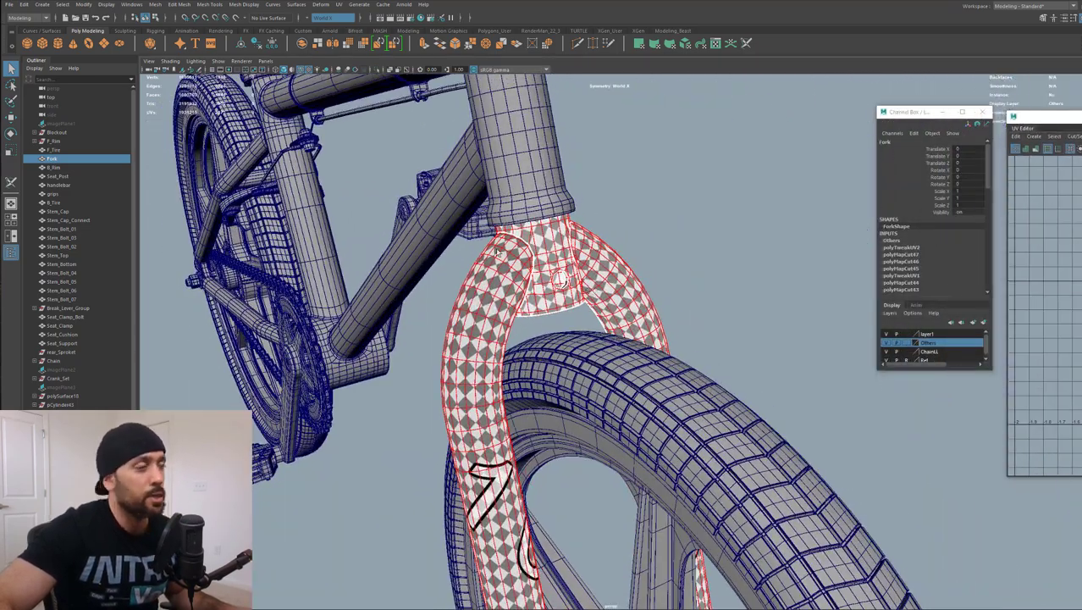
scroll(498, 251, "up", 5)
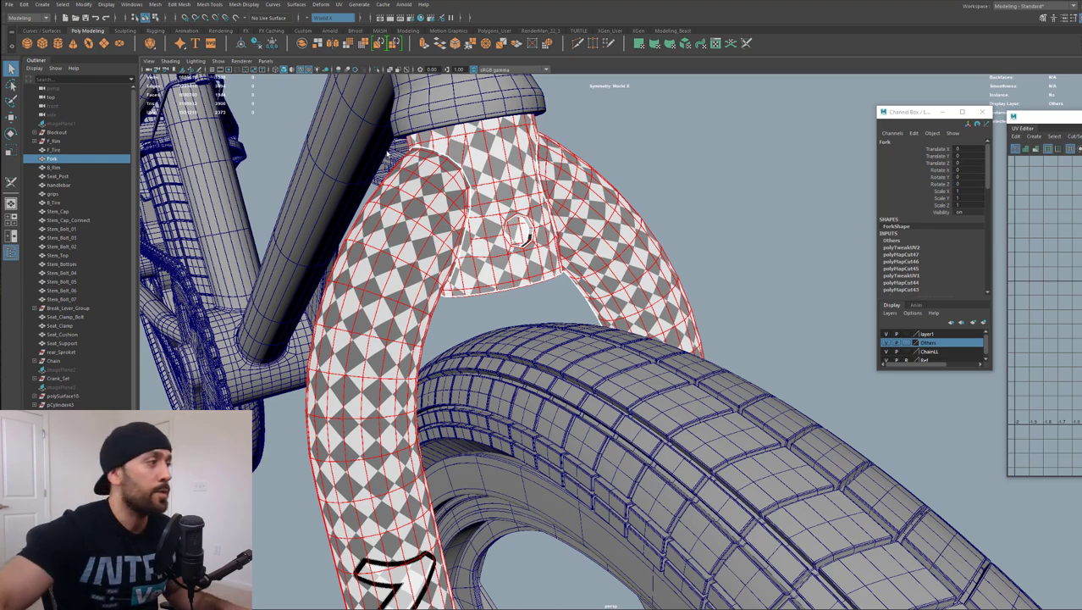
left_click_drag(550, 144, 618, 174, "alt")
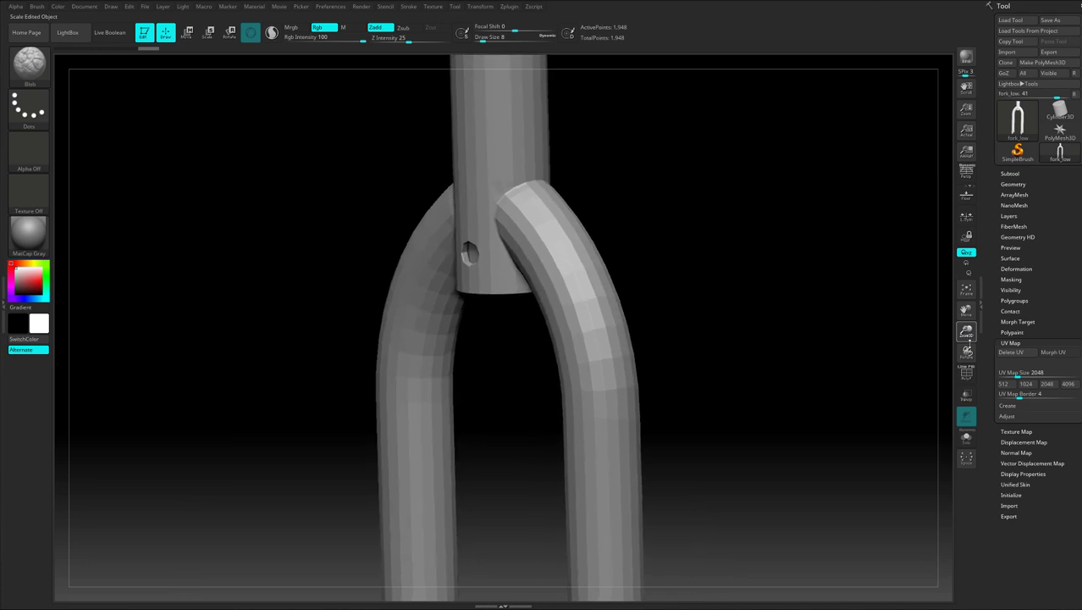
- Switch to ZBrush and set the low-poly fork's material to MatCap Metal03
left_click(37, 245)
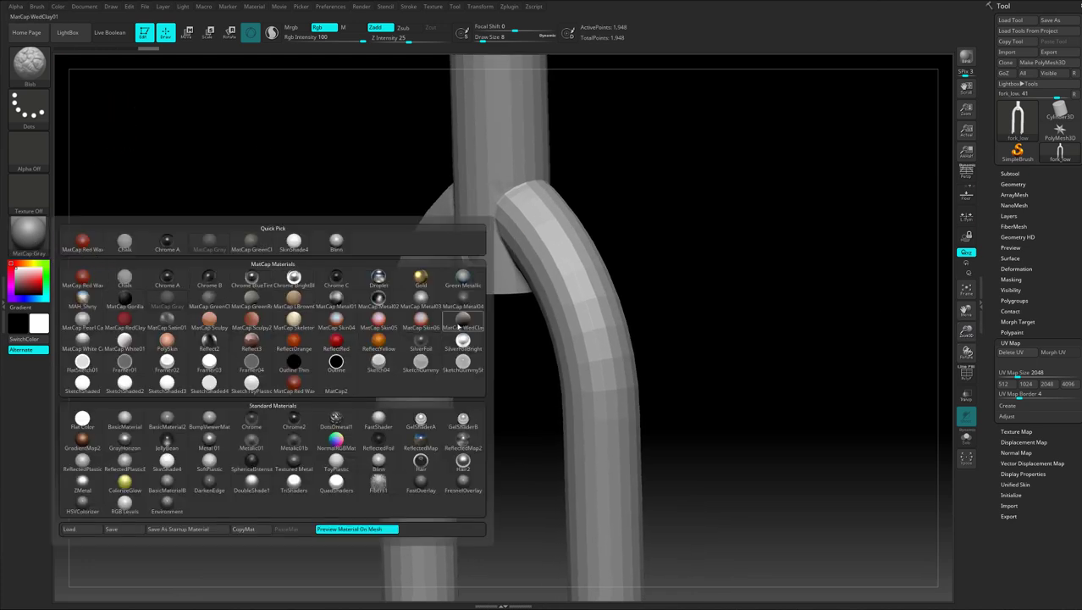
mouse_move(458, 327)
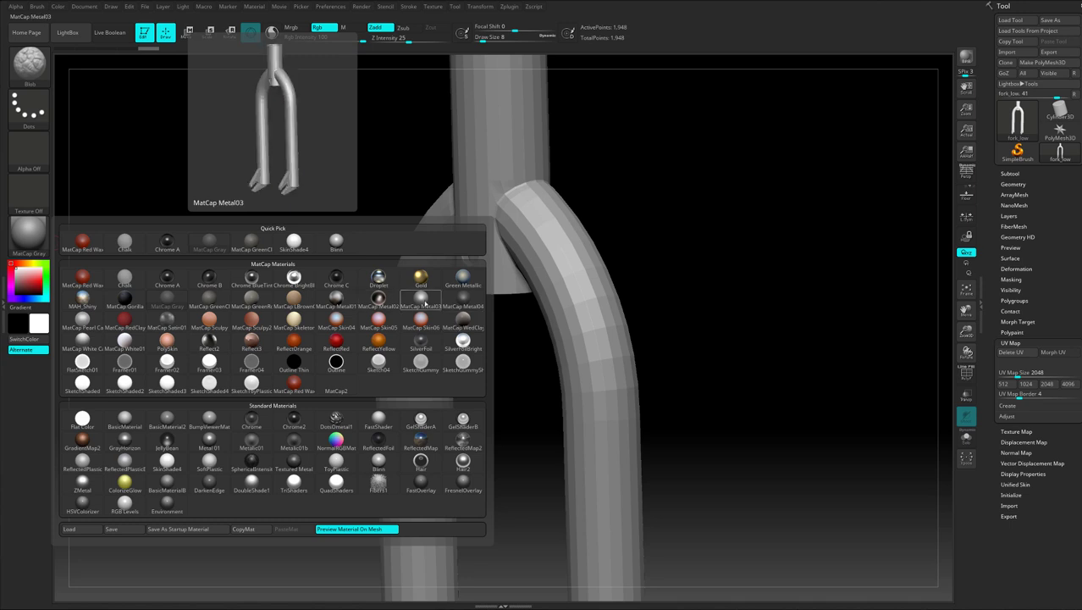
left_click(423, 301)
left_click_drag(652, 225, 669, 228)
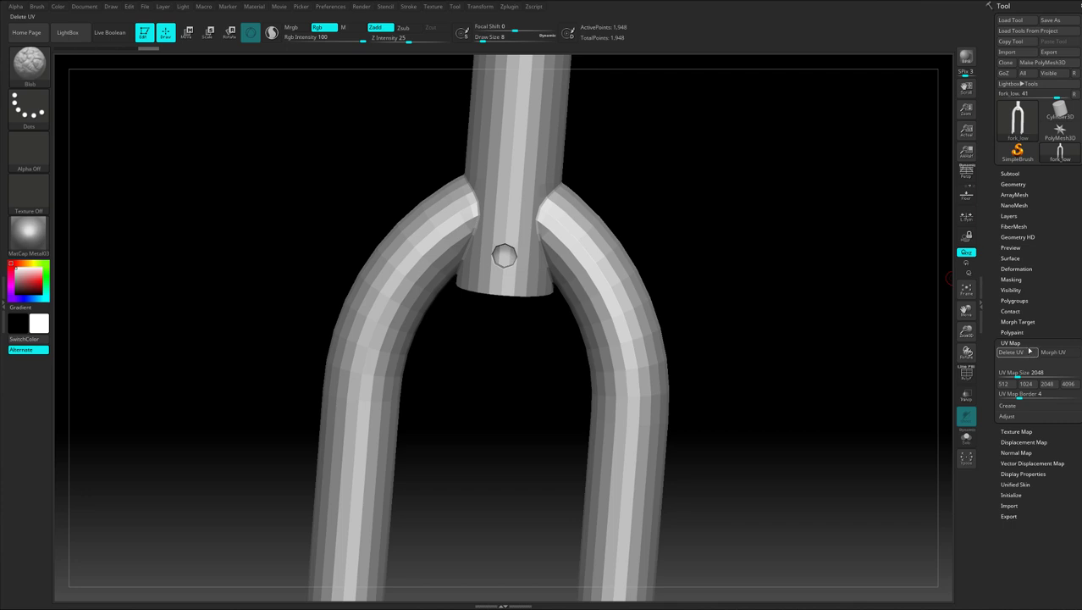
- Store a morph target for the low-poly fork and subdivide the mesh three times
left_click(1020, 321)
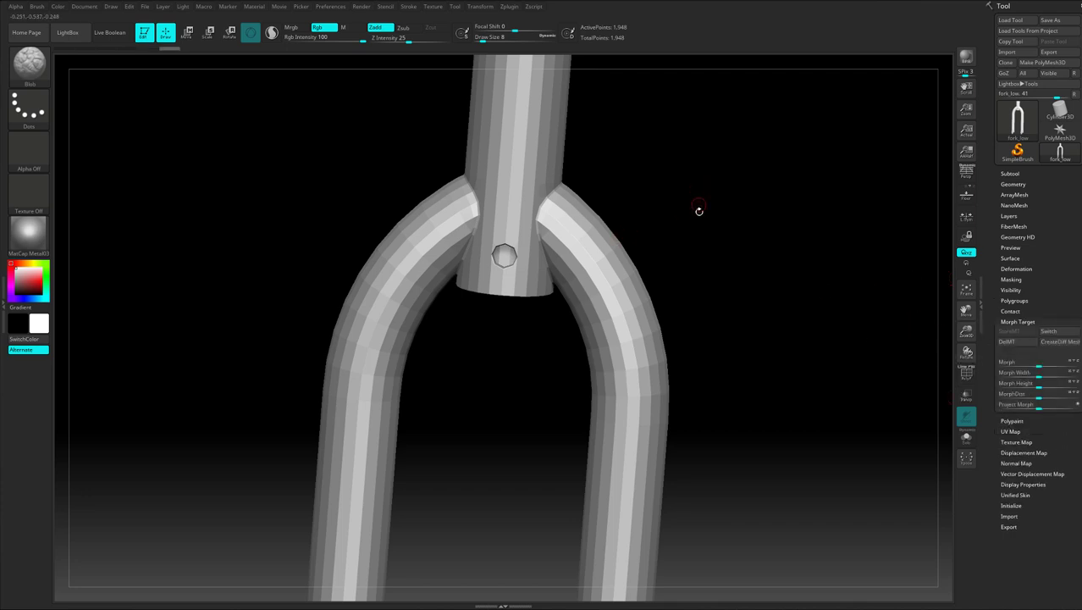
key("ctrl+d")
key("ctrl+d")
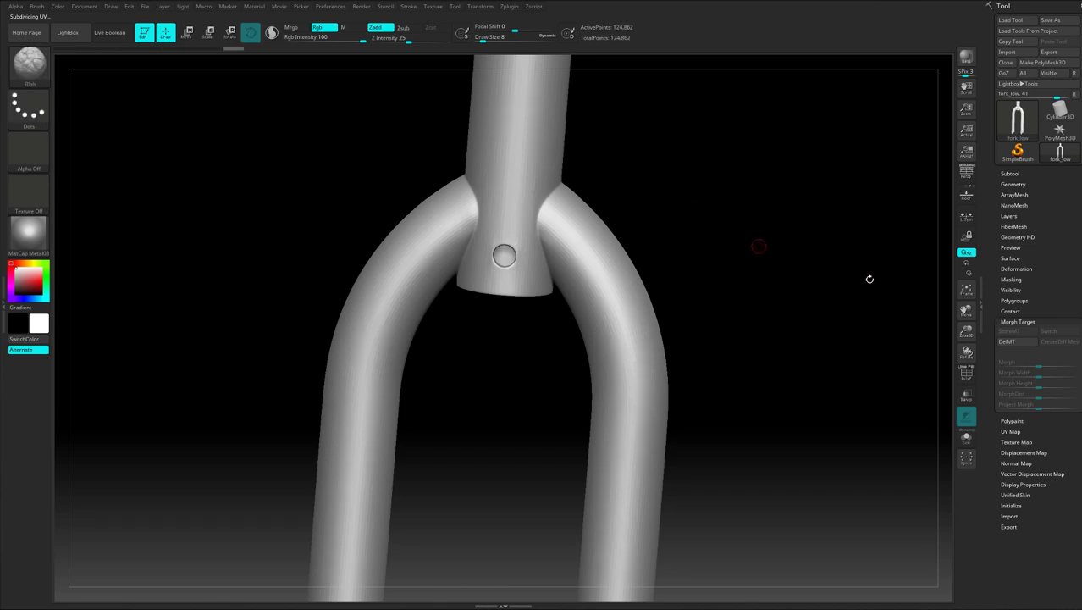
- Inspect the joints between the fork legs and the steerer tube, and subdivide the fork two more times
left_click_drag(972, 338, 970, 371)
left_click_drag(966, 314, 920, 381)
left_click_drag(862, 317, 778, 148)
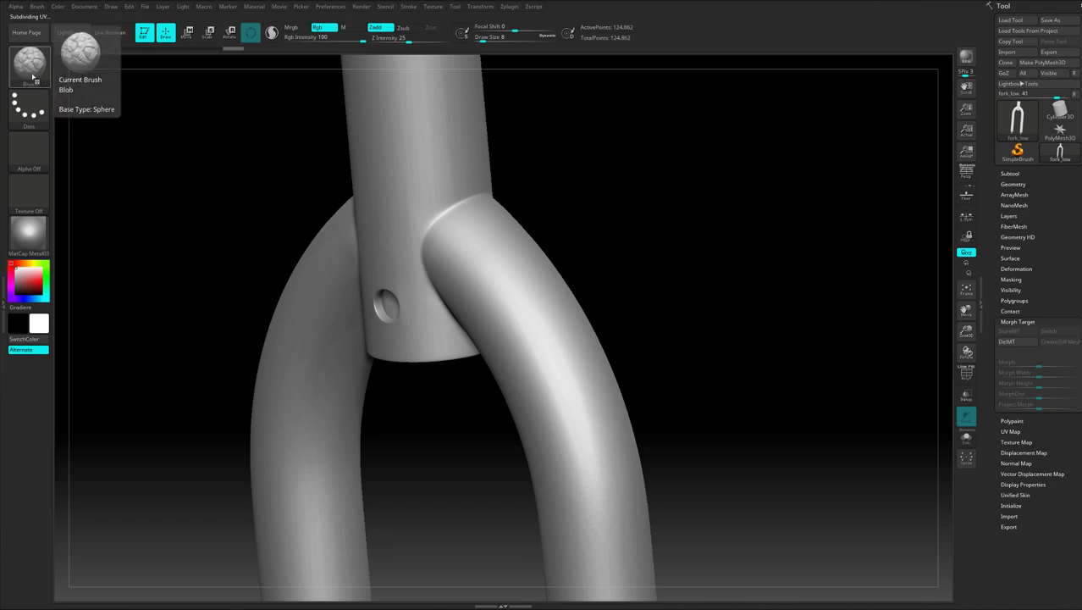
mouse_move(566, 230)
left_mouse_down()
mouse_move(597, 208)
mouse_move(416, 198)
left_mouse_up()
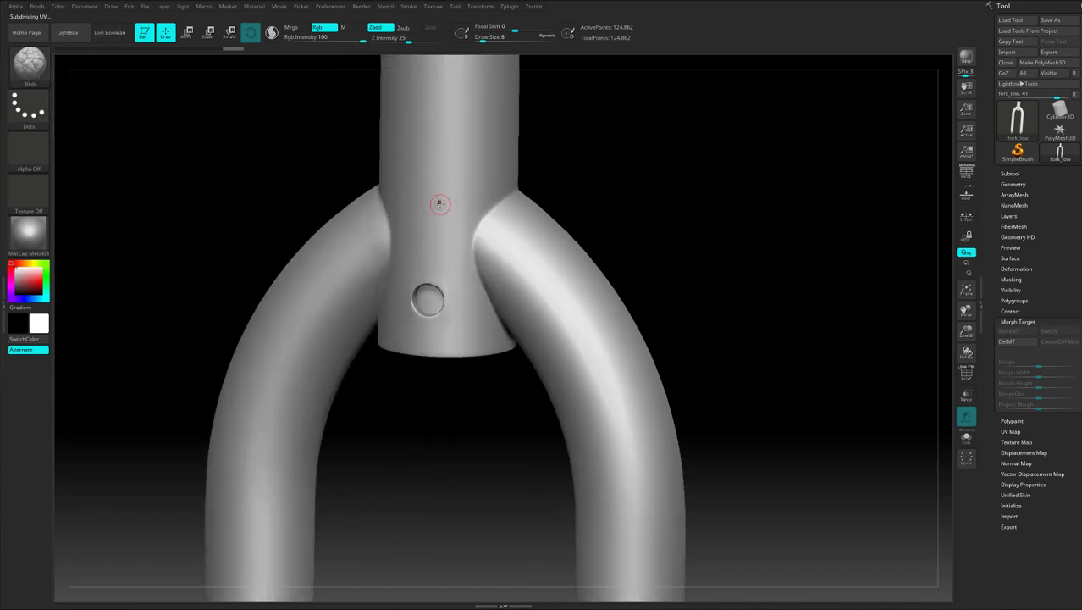
left_click_drag(967, 332, 983, 373)
left_click_drag(843, 247, 785, 227)
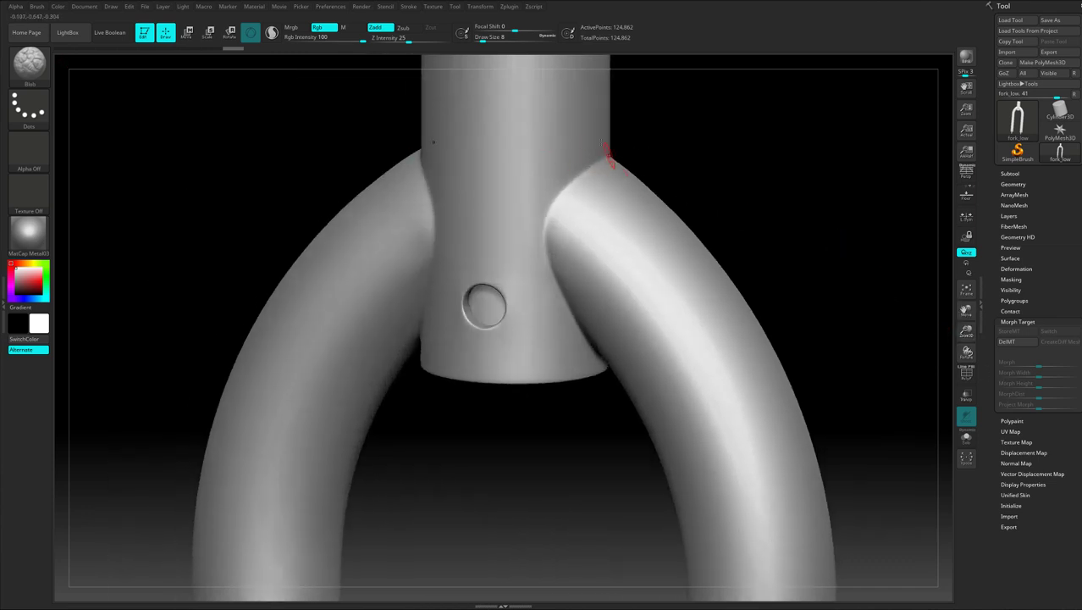
mouse_move(966, 329)
left_mouse_down()
mouse_move(966, 338)
mouse_move(955, 332)
left_mouse_up()
key("ctrl+d")
key("ctrl+d")
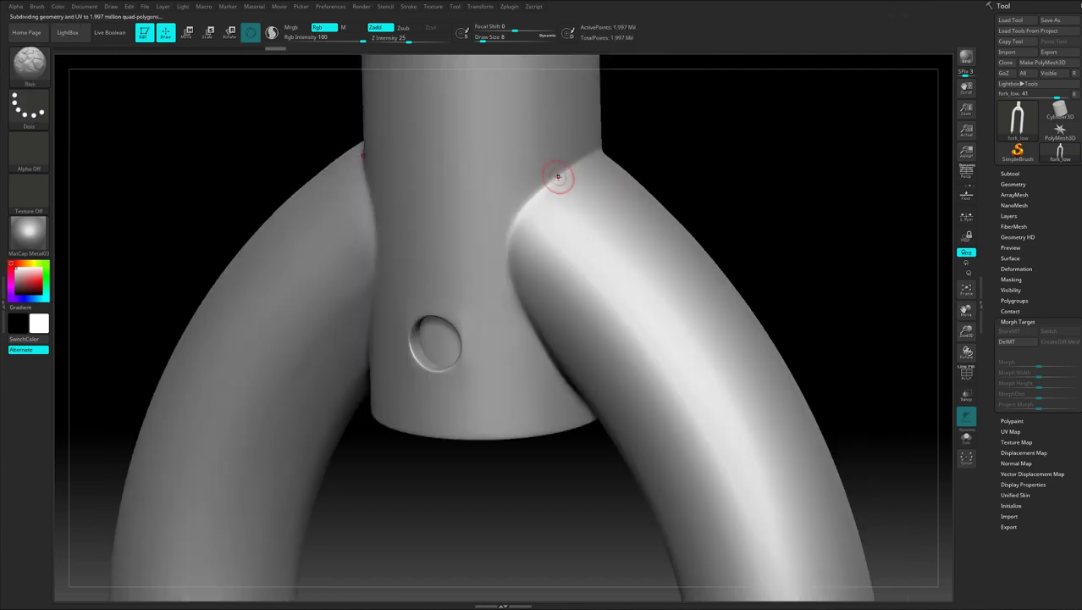
- Sculpt surface detail with the Blob brush along the seams where the fork legs meet the steerer tube
mouse_move(558, 177)
left_mouse_down()
mouse_move(509, 284)
mouse_move(544, 346)
left_mouse_up()
left_click_drag(766, 182, 762, 150)
left_click_drag(541, 327, 584, 422)
left_click_drag(761, 150, 766, 165)
left_click_drag(543, 334, 515, 196, "shift")
left_click_drag(796, 182, 627, 174)
left_click_drag(559, 173, 668, 176)
left_click_drag(813, 182, 711, 208)
mouse_move(588, 170)
left_mouse_down()
mouse_move(630, 210)
mouse_move(646, 364)
left_mouse_up()
left_click_drag(762, 491, 754, 424)
left_click_drag(627, 329, 640, 407)
left_click_drag(720, 491, 839, 415)
left_click_drag(439, 151, 443, 179)
left_click_drag(950, 322, 711, 366, "alt")
left_click_drag(426, 383, 503, 222)
left_click_drag(677, 339, 796, 334)
left_click_drag(456, 224, 458, 396)
mouse_move(644, 475)
left_mouse_down()
mouse_move(633, 338)
mouse_move(593, 334)
left_mouse_up()
left_click_drag(482, 261, 468, 359)
left_click_drag(678, 440, 584, 406)
left_click_drag(466, 371, 506, 373)
mouse_move(515, 261)
left_mouse_down()
mouse_move(509, 371)
mouse_move(469, 330)
left_mouse_up()
mouse_move(677, 441)
left_mouse_down()
mouse_move(769, 326)
mouse_move(728, 364)
left_mouse_up()
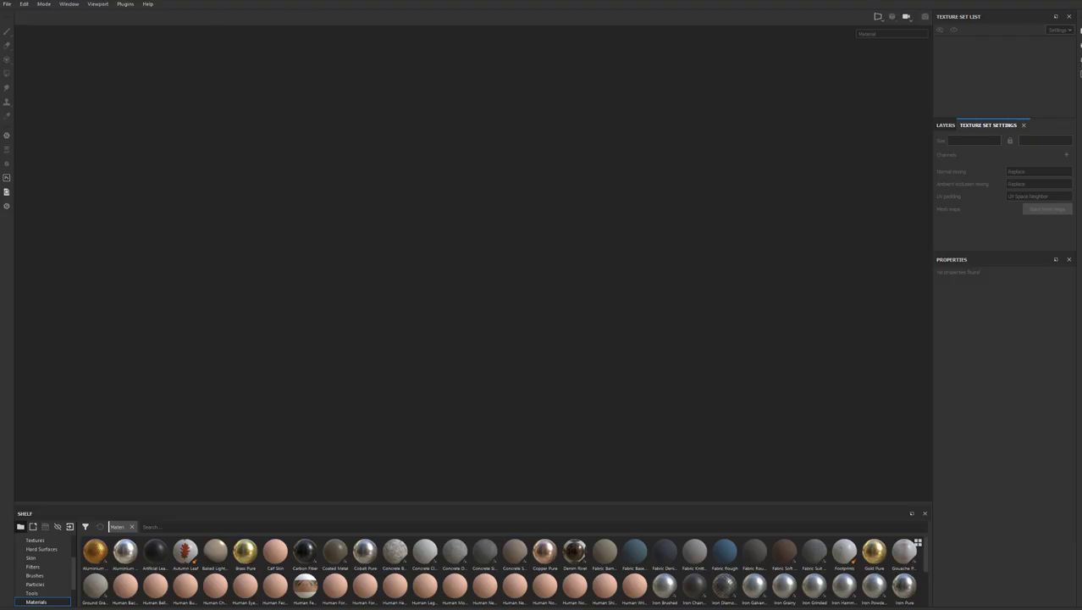
- Switch to Substance Painter and create a new PBR - Metallic Roughness project from the fork_low mesh
left_click(6, 5)
left_click(12, 25)
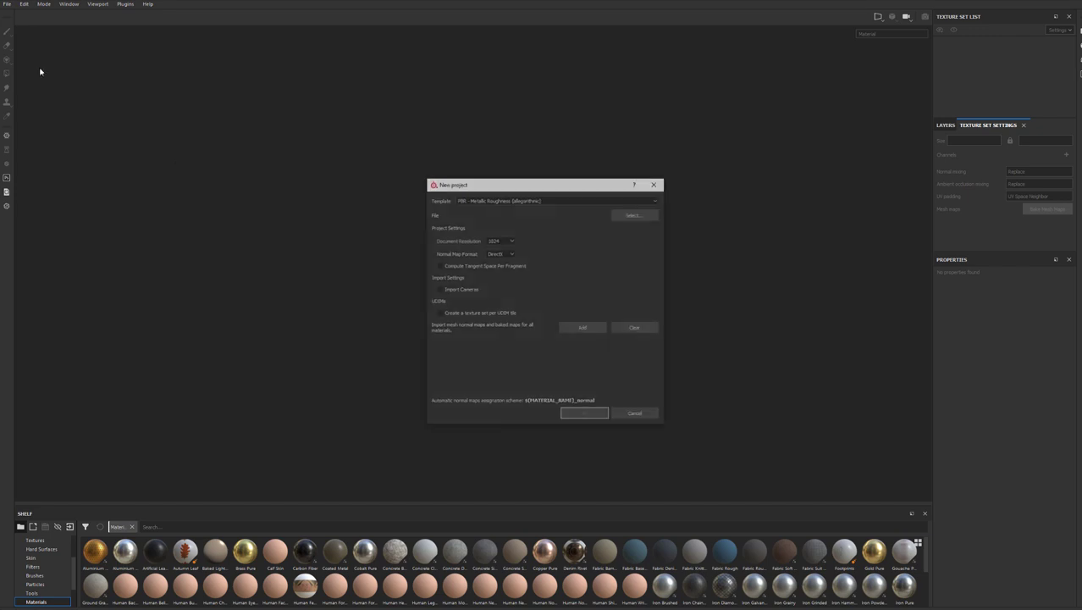
left_click(644, 217)
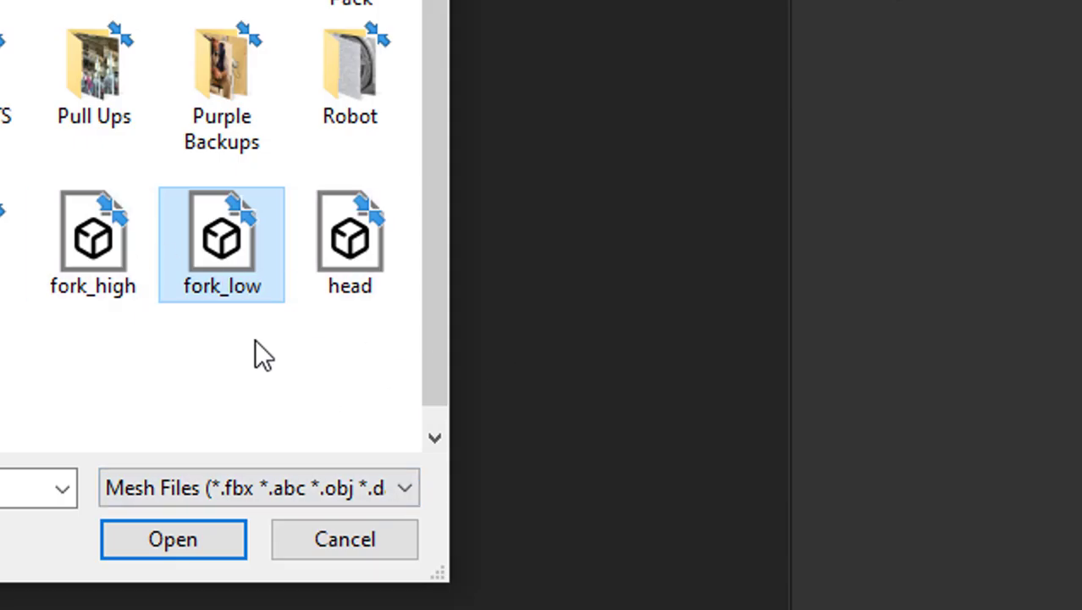
left_click(154, 552)
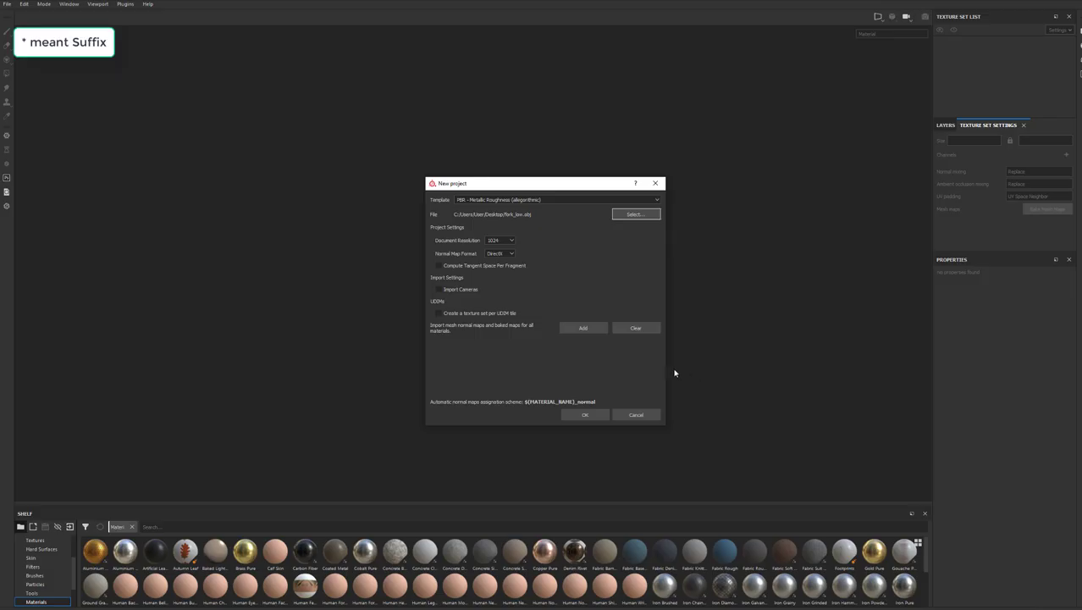
left_click(583, 415)
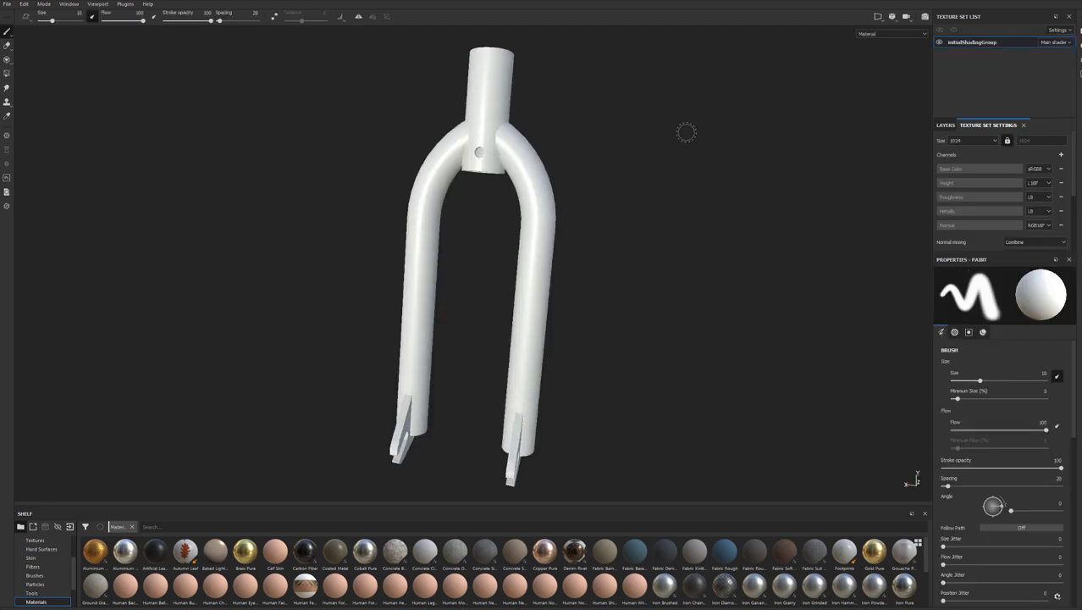
- Set the fork's texture set size to 4096 and check its layer stack
left_click(969, 140)
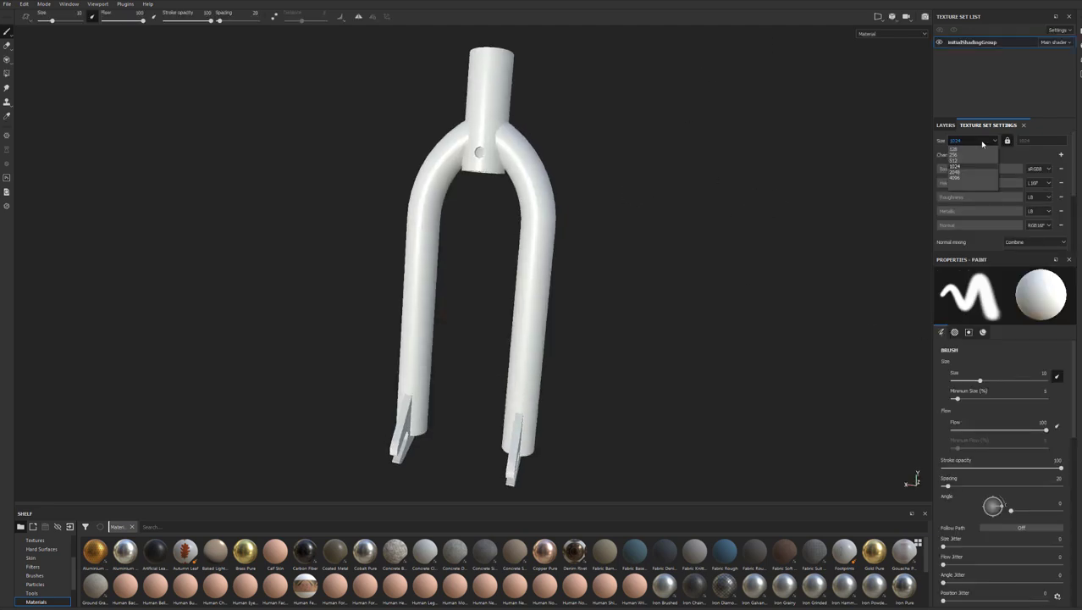
left_click(957, 181)
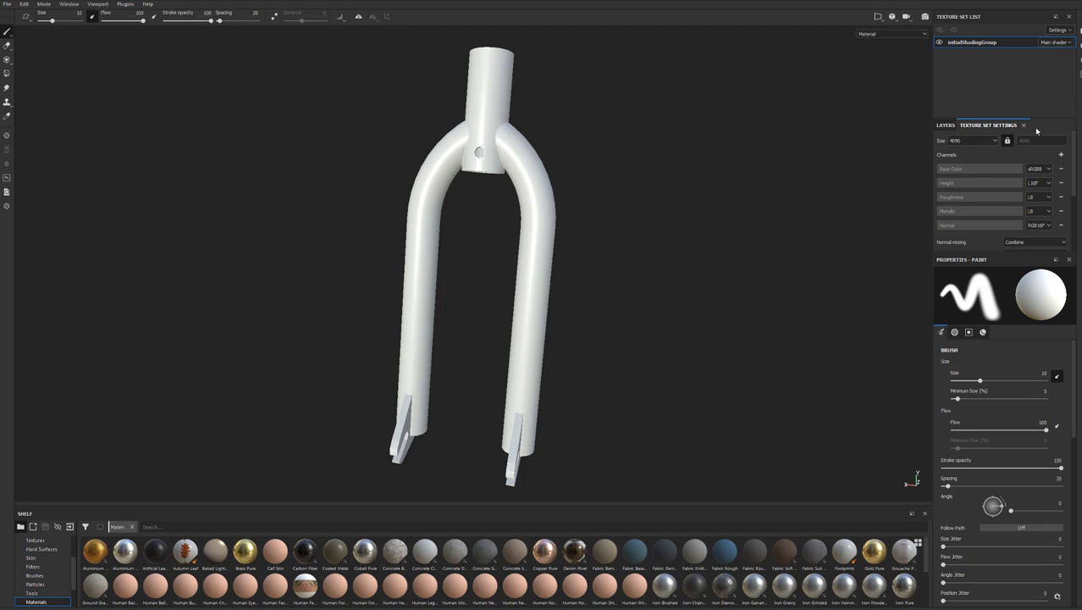
left_click(946, 124)
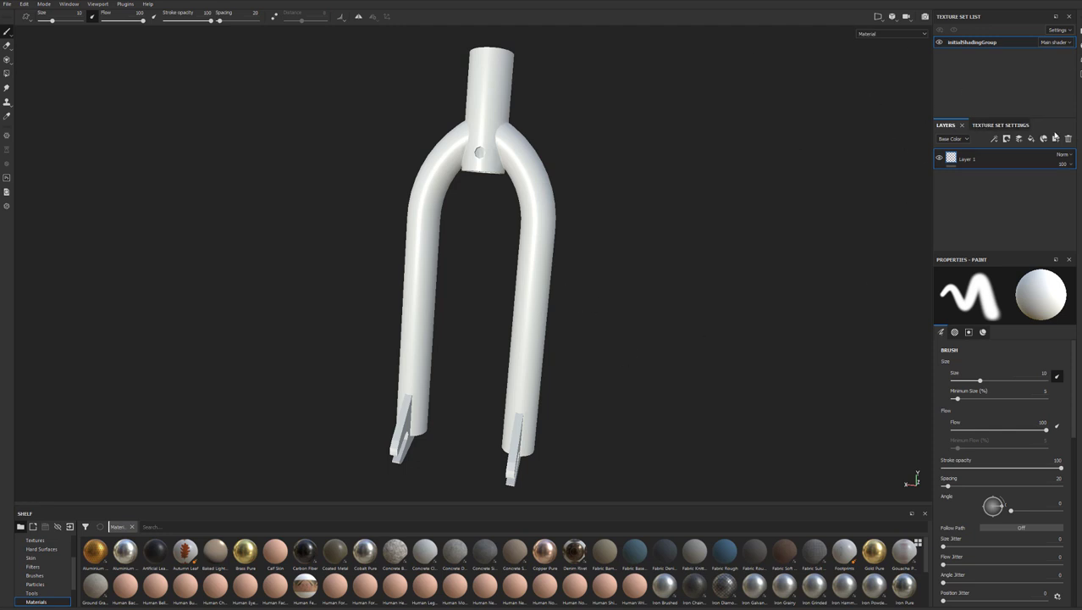
left_click(1004, 125)
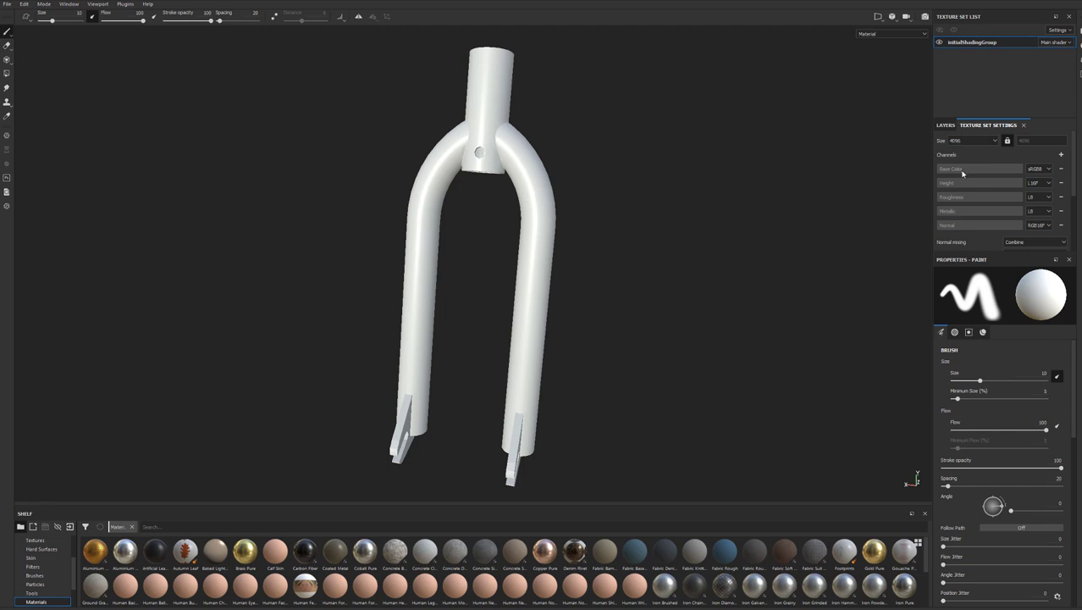
- Open the mesh map baking settings and set the output size to 4096
scroll(999, 203, "down", 5)
left_click(1040, 182)
left_click(543, 185)
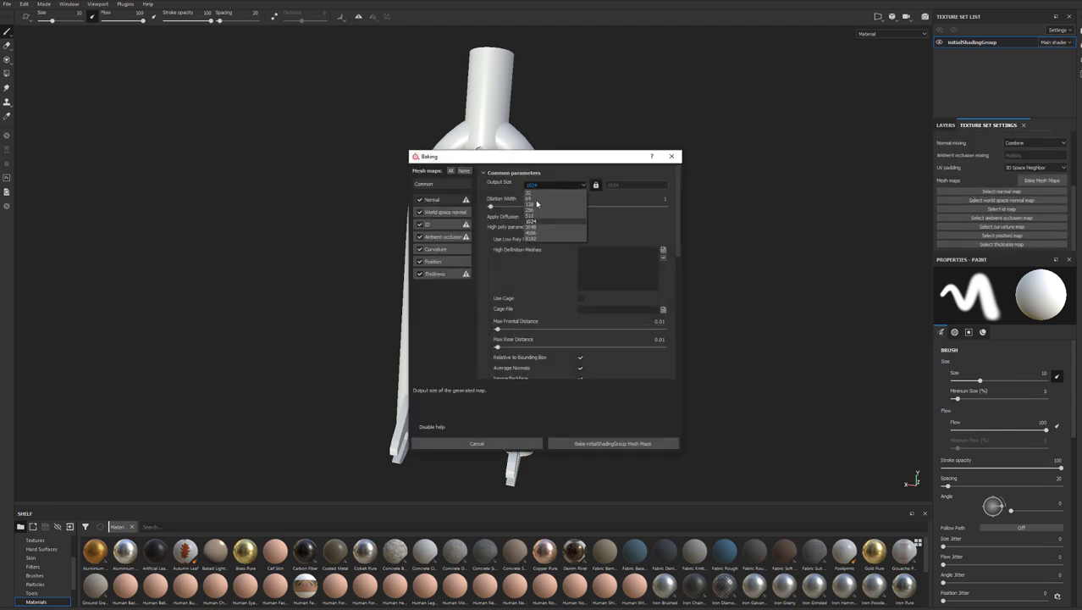
left_click(532, 233)
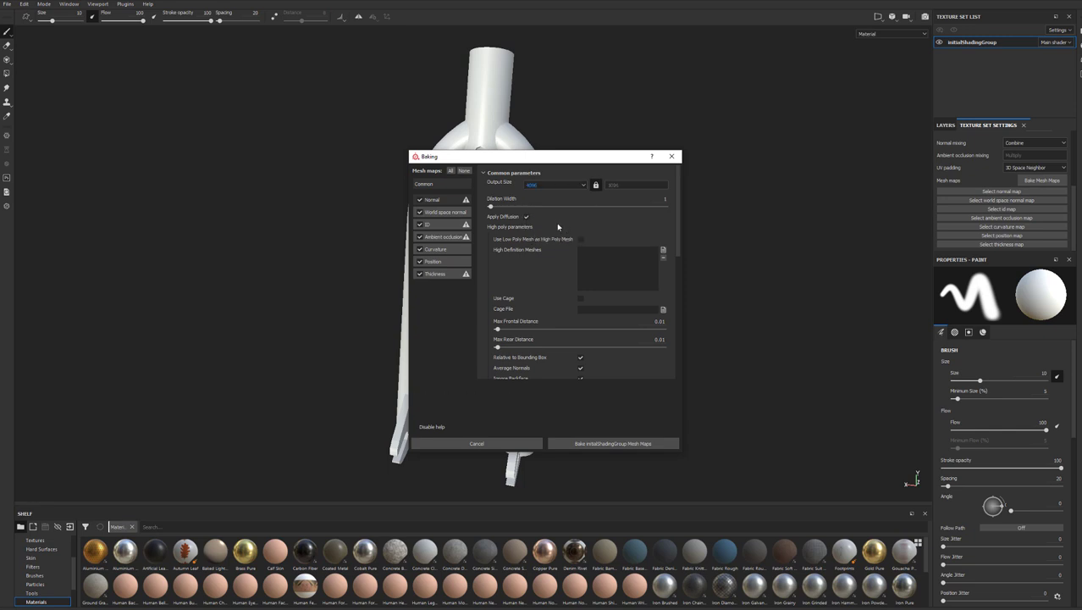
- Load the fork_high mesh as the high definition mesh for baking the fork's mesh maps
left_click(663, 250)
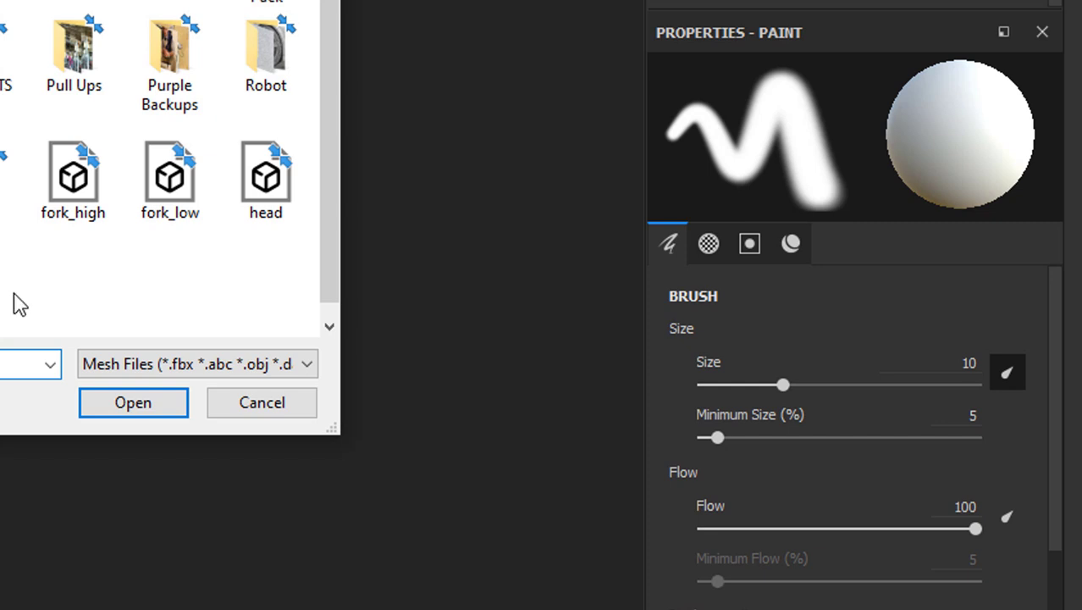
left_click(71, 212)
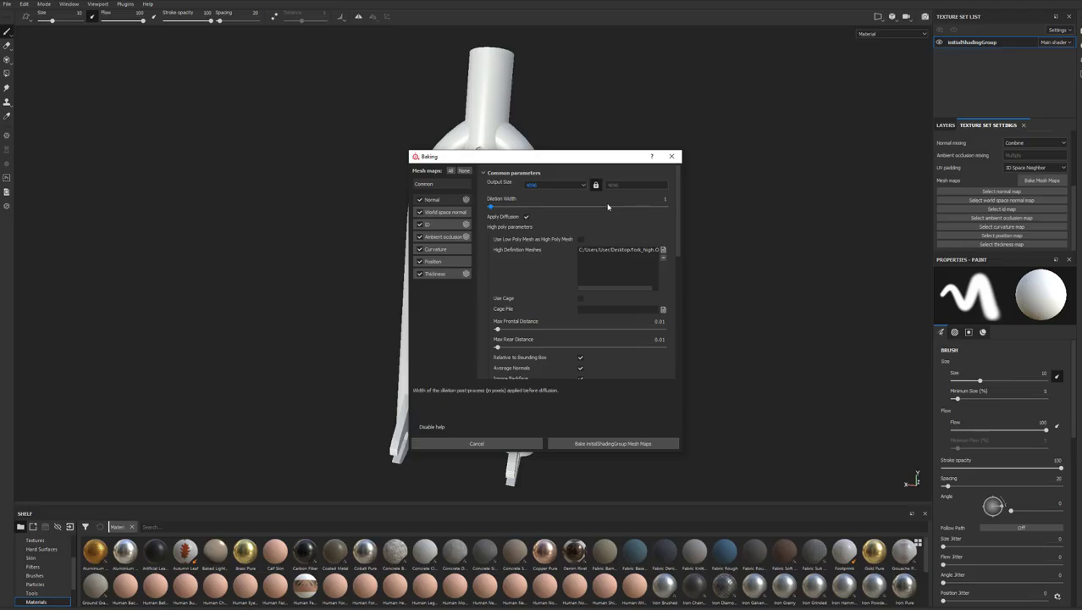
left_click(573, 442)
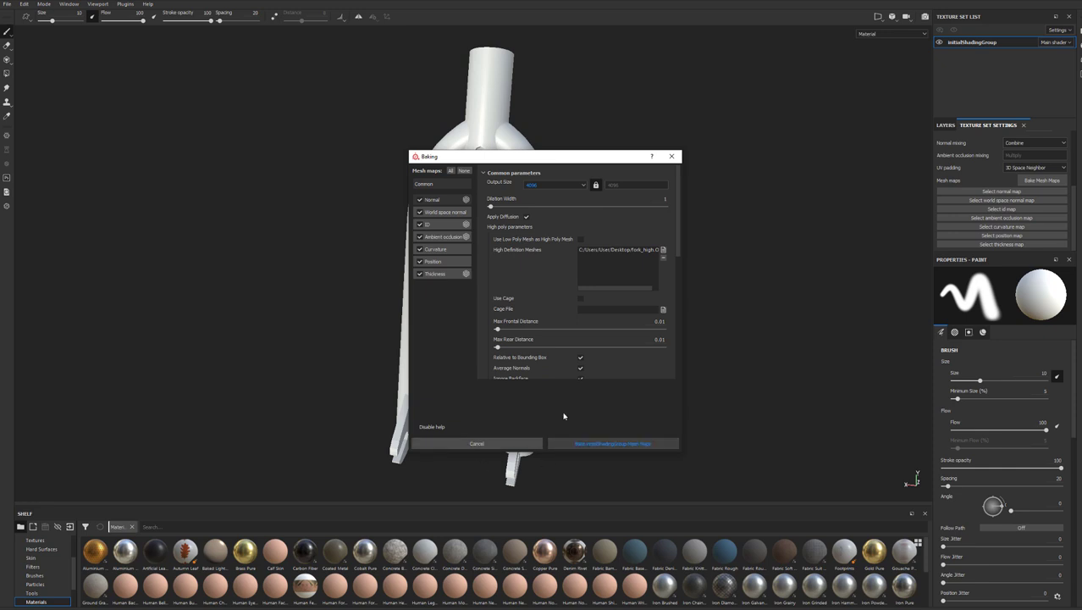
- Exclude every mesh map except Normal from the bake and bake the fork's normal map
left_click(419, 273)
left_click(419, 261)
left_click(418, 249)
left_click(419, 237)
left_click(419, 224)
left_click(419, 212)
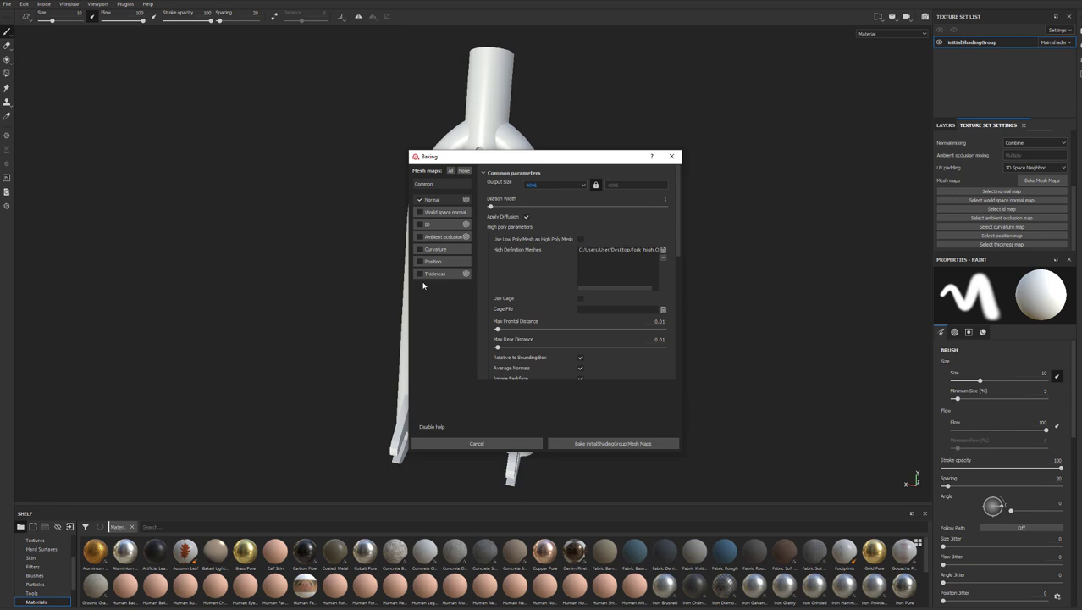
left_click(601, 444)
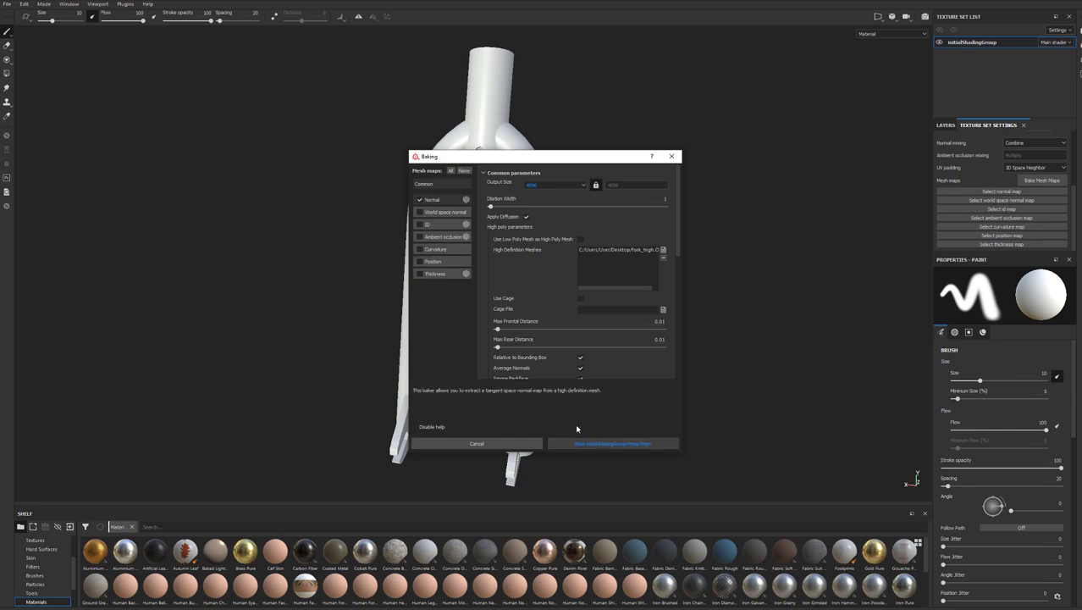
left_click(623, 444)
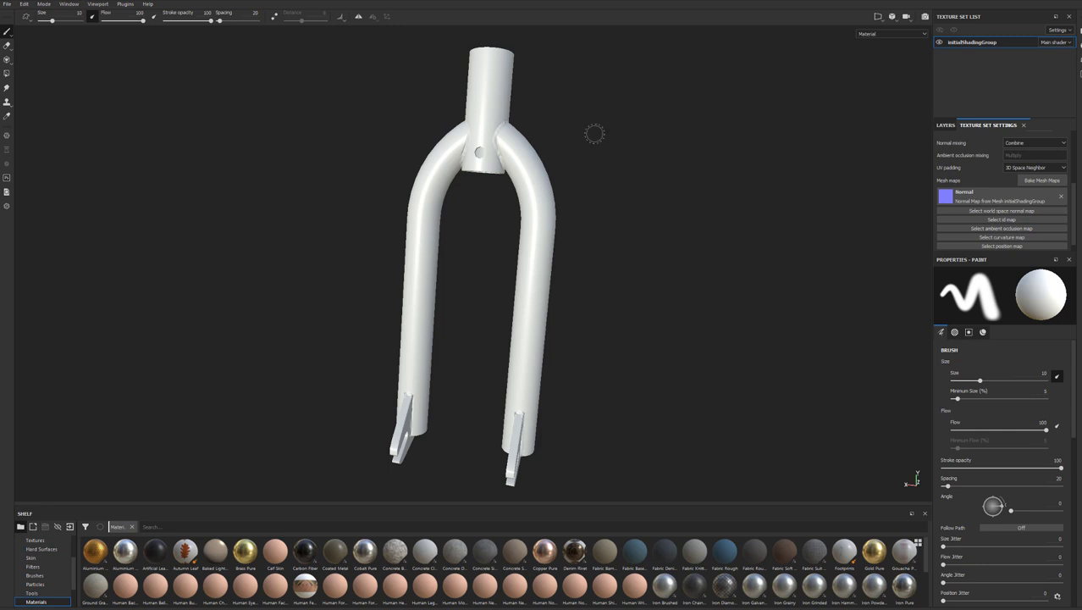
- Bake the fork's World space normal, ID, Ambient occlusion, Curvature, Position and Thickness maps, leaving Normal out
mouse_move(569, 149)
right_mouse_down("alt")
mouse_move(623, 212)
mouse_move(591, 315)
right_mouse_up("alt")
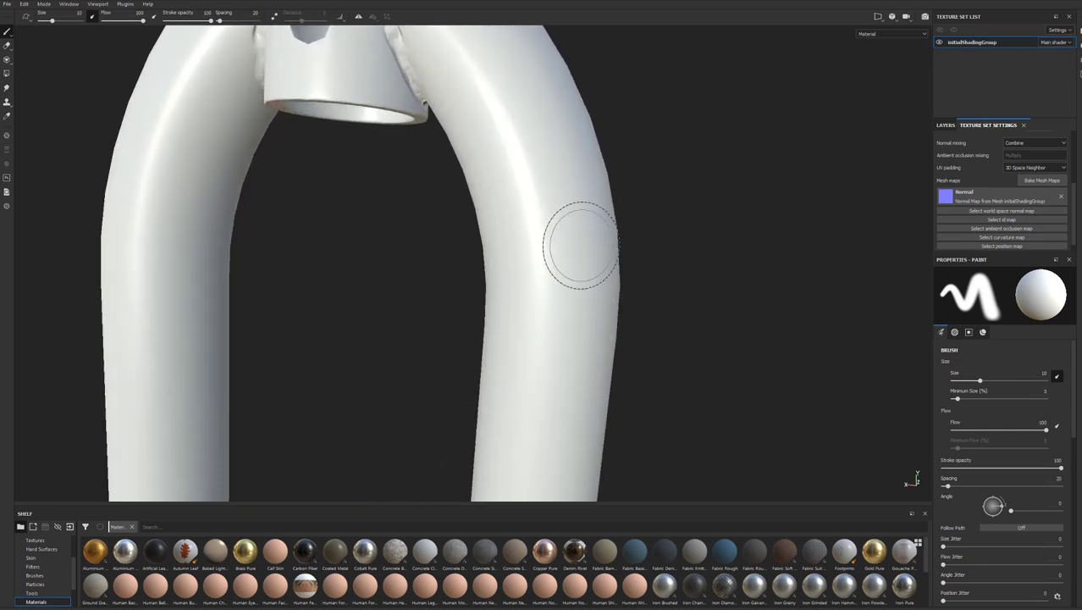
middle_click_drag(525, 179, 577, 343, "alt")
middle_click_drag(576, 228, 577, 306, "alt")
mouse_move(689, 141)
right_mouse_down("shift")
mouse_move(681, 150)
mouse_move(818, 156)
right_mouse_up("shift")
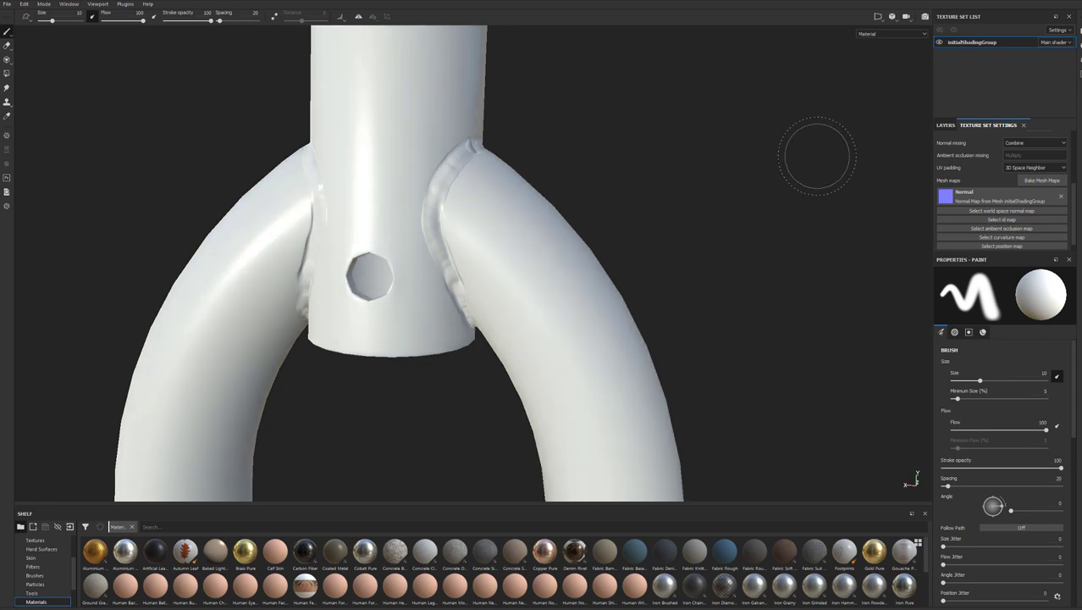
left_click(1042, 181)
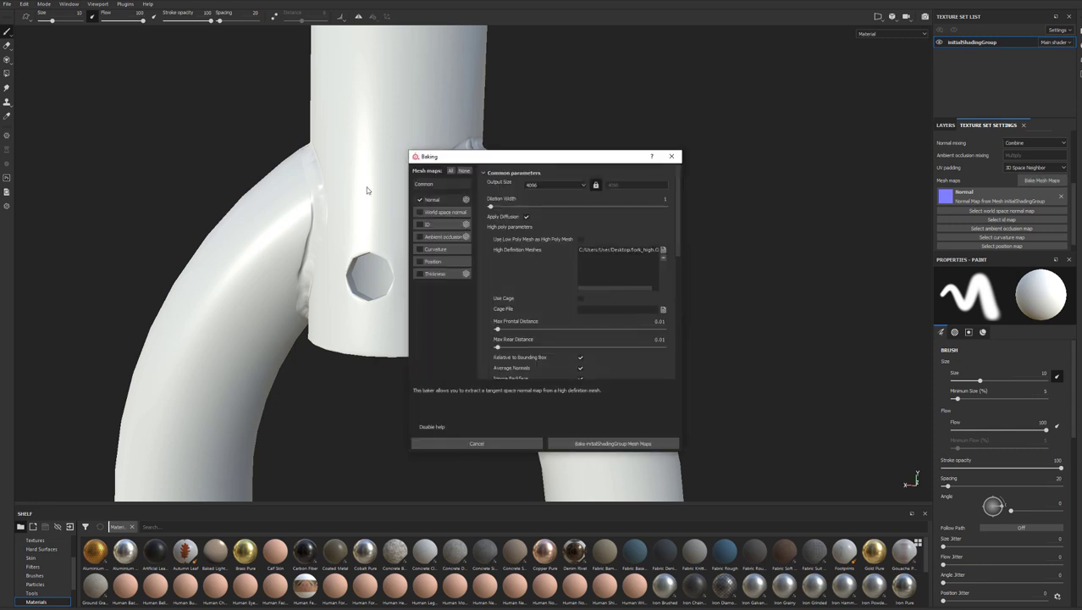
left_click(419, 200)
left_click(420, 212)
left_click(419, 223)
left_click(420, 236)
left_click(419, 249)
left_click(419, 261)
left_click(419, 273)
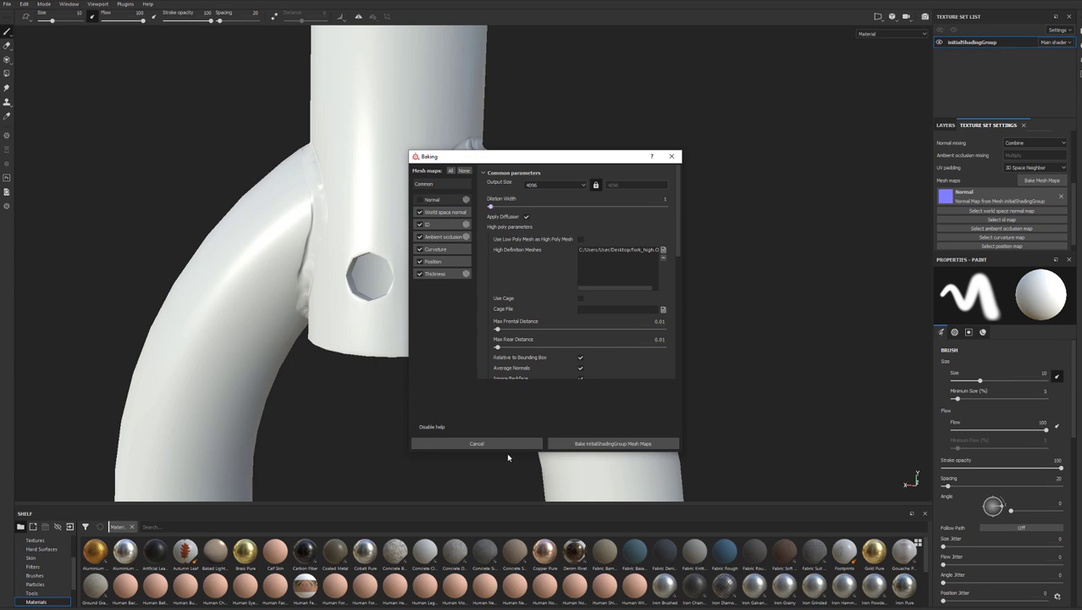
left_click(606, 443)
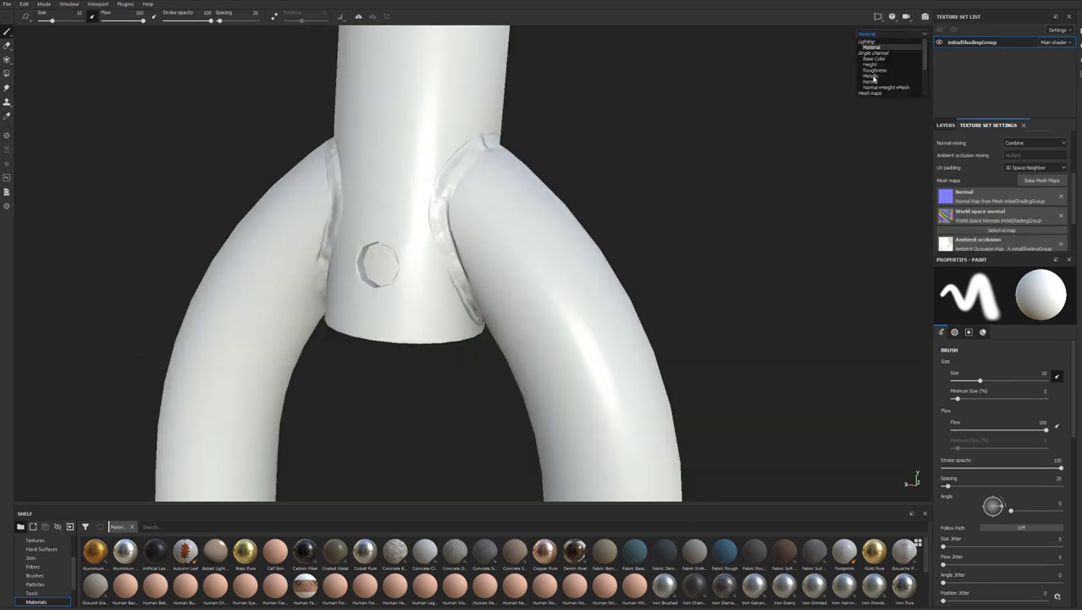
- Examine the baked Ambient occlusion and Curvature maps on the fork's leg seams, and return to the Material view
scroll(873, 78, "down", 1)
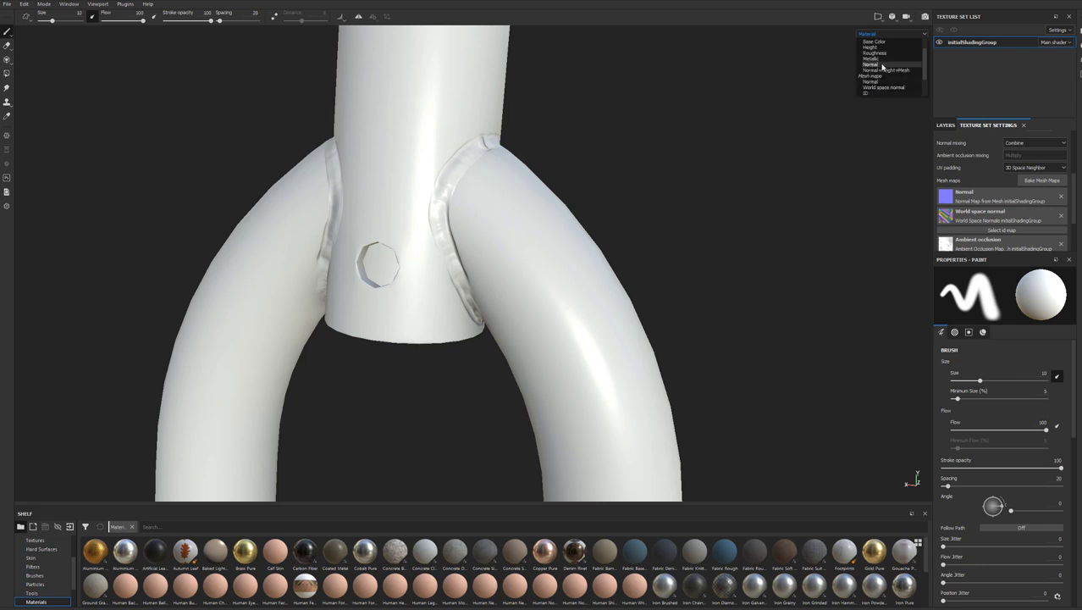
scroll(885, 77, "up", 2)
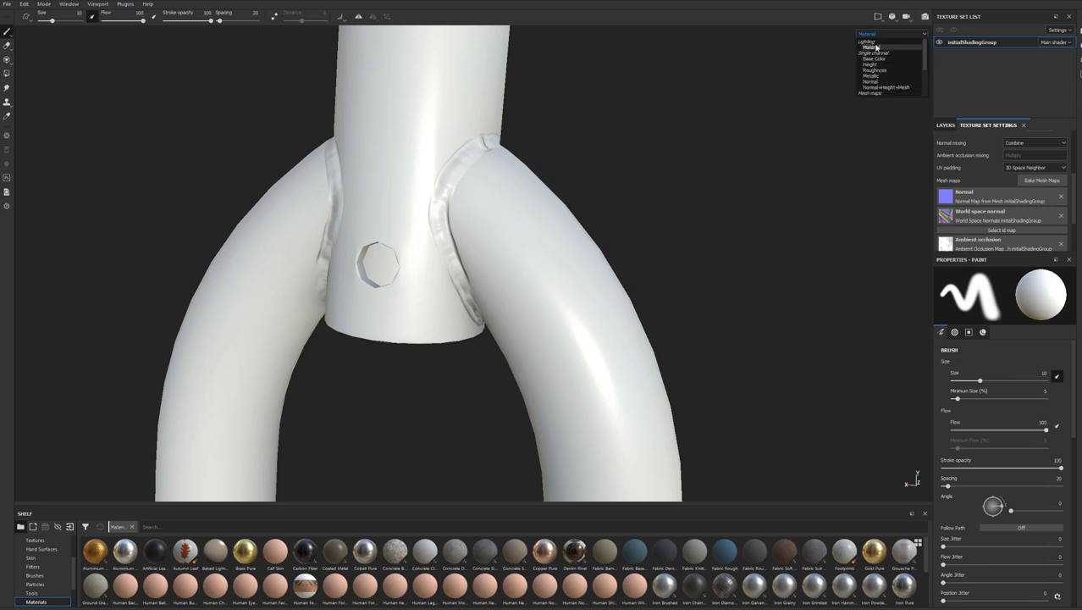
scroll(885, 76, "down", 2)
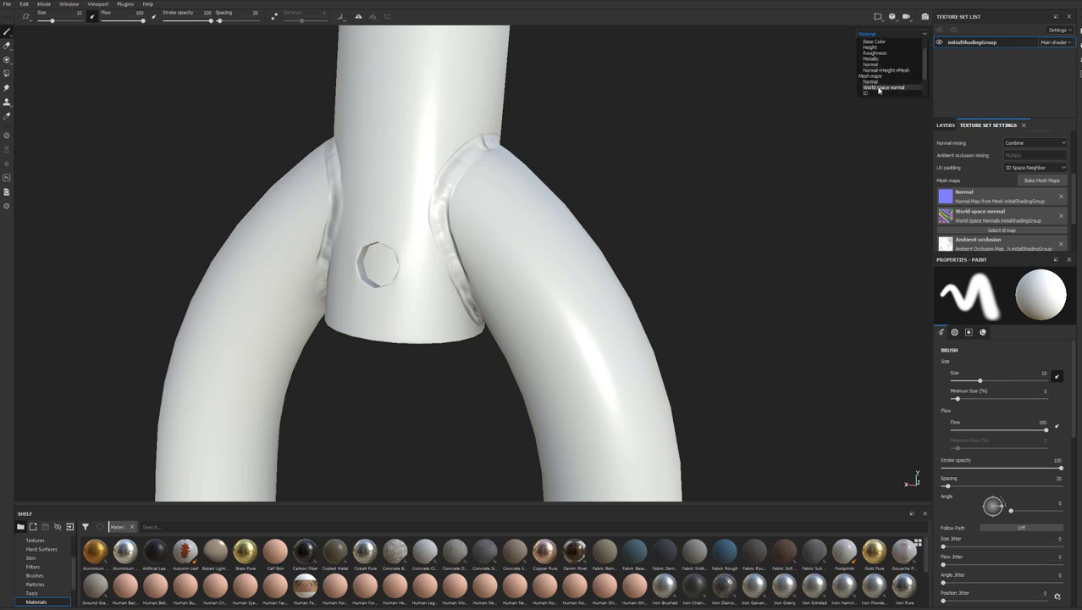
scroll(881, 74, "down", 2)
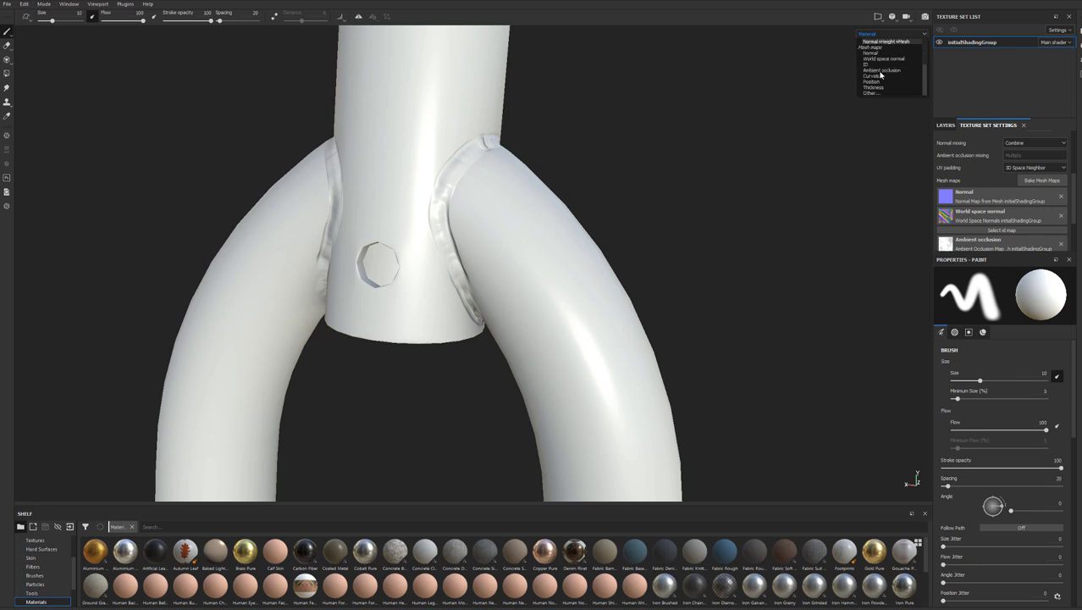
left_click(881, 71)
scroll(484, 133, "up", 3)
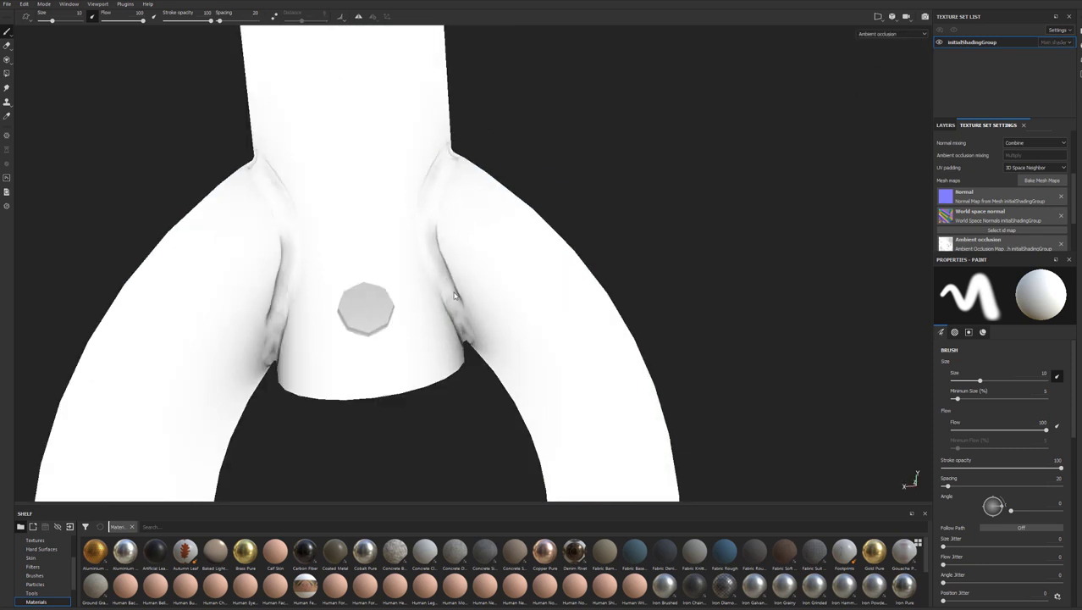
scroll(890, 36, "down", 1)
left_click(890, 36)
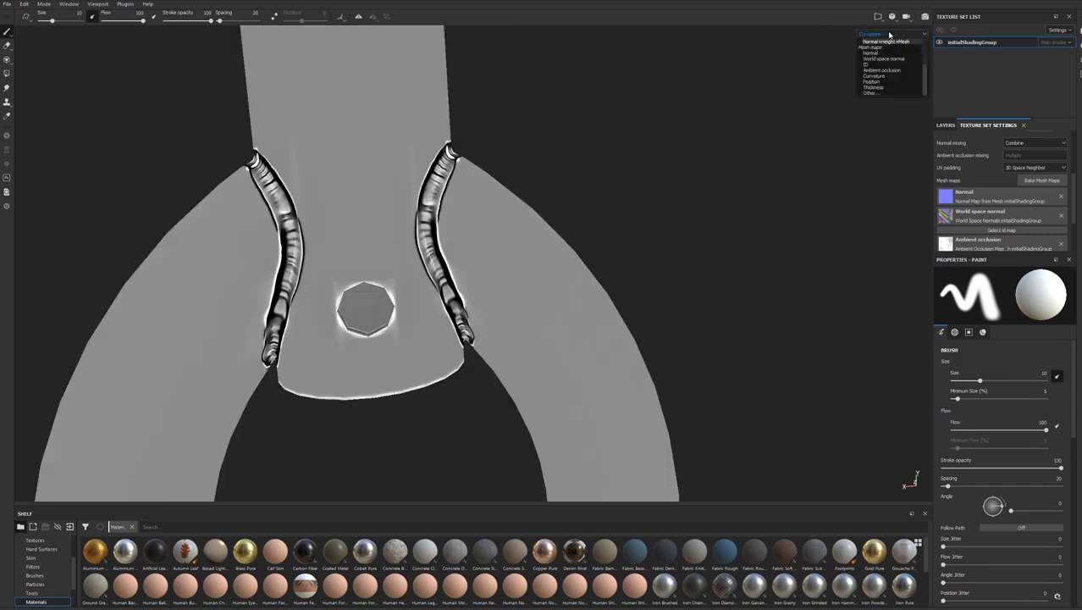
left_click(875, 76)
left_click_drag(732, 174, 618, 177, "alt")
key("m")
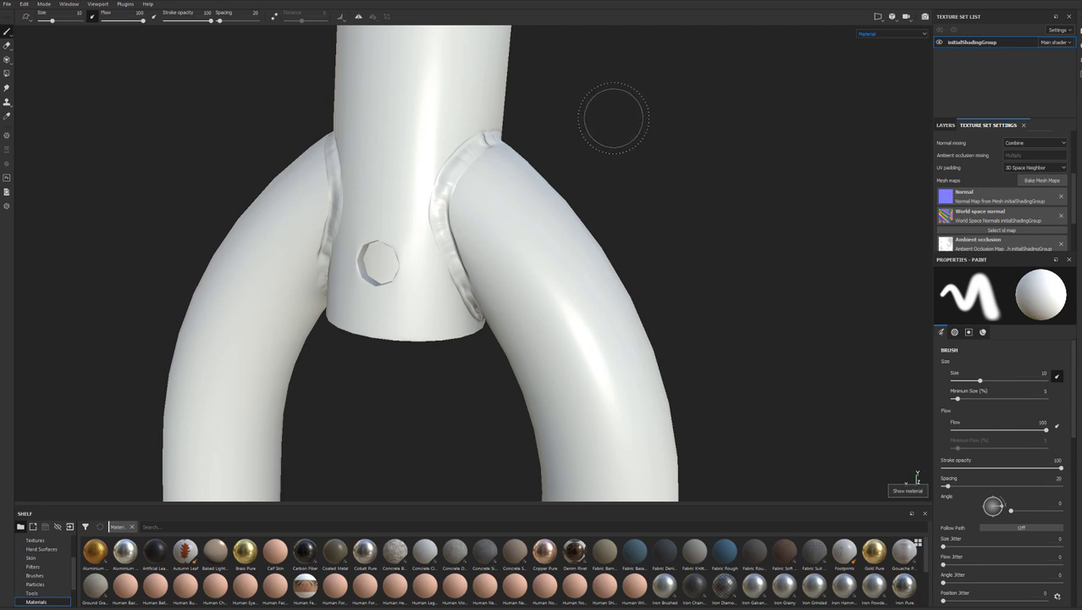
- Search the smart materials for "metal", apply Silver Armor to the fork and render the textured model
scroll(30, 586, "down", 1)
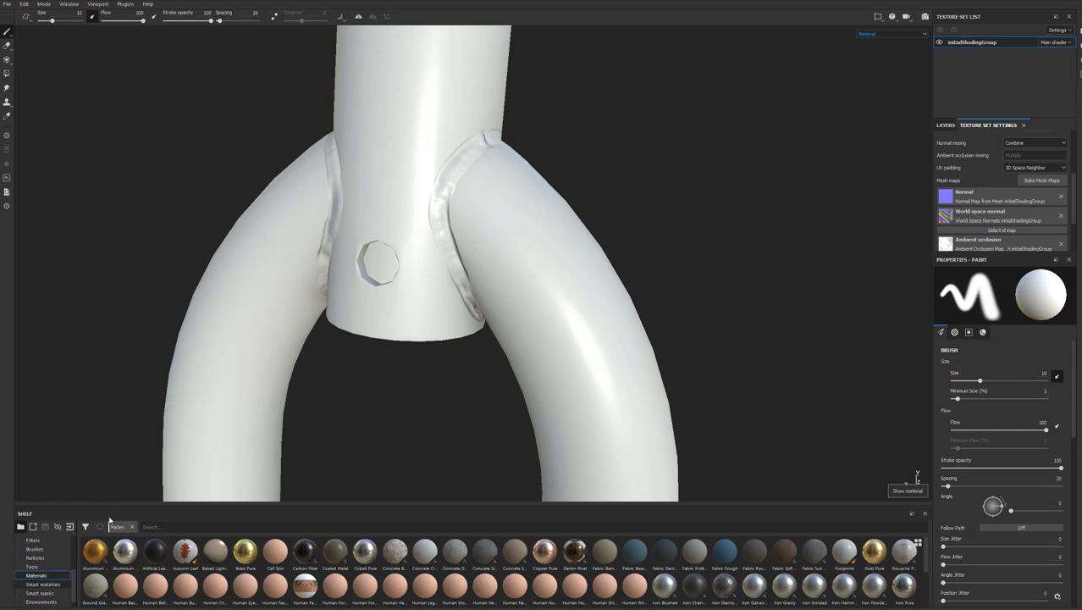
left_click(42, 584)
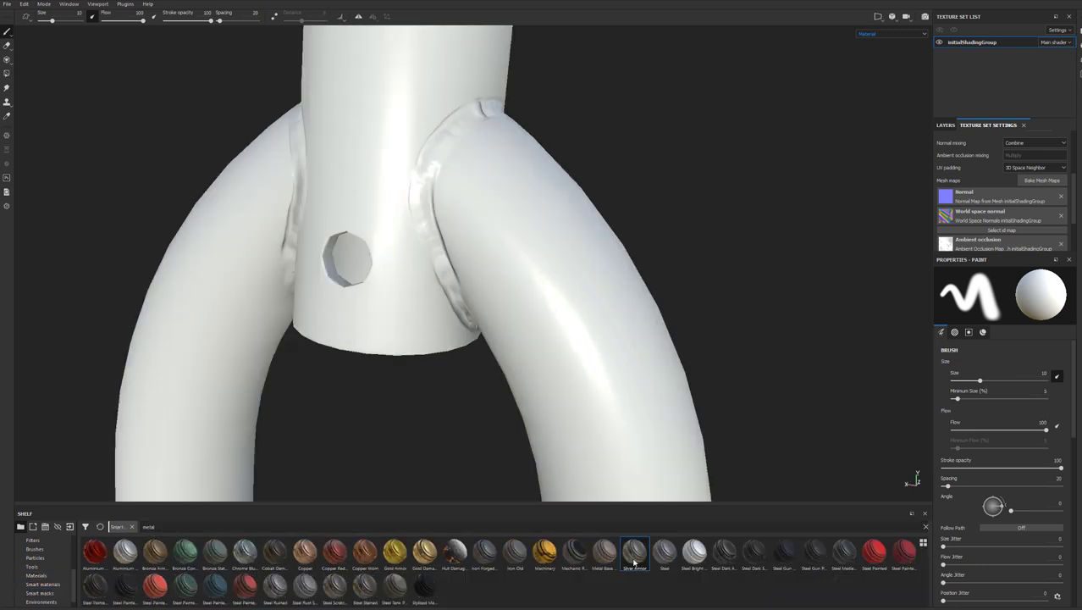
left_click_drag(635, 554, 442, 151)
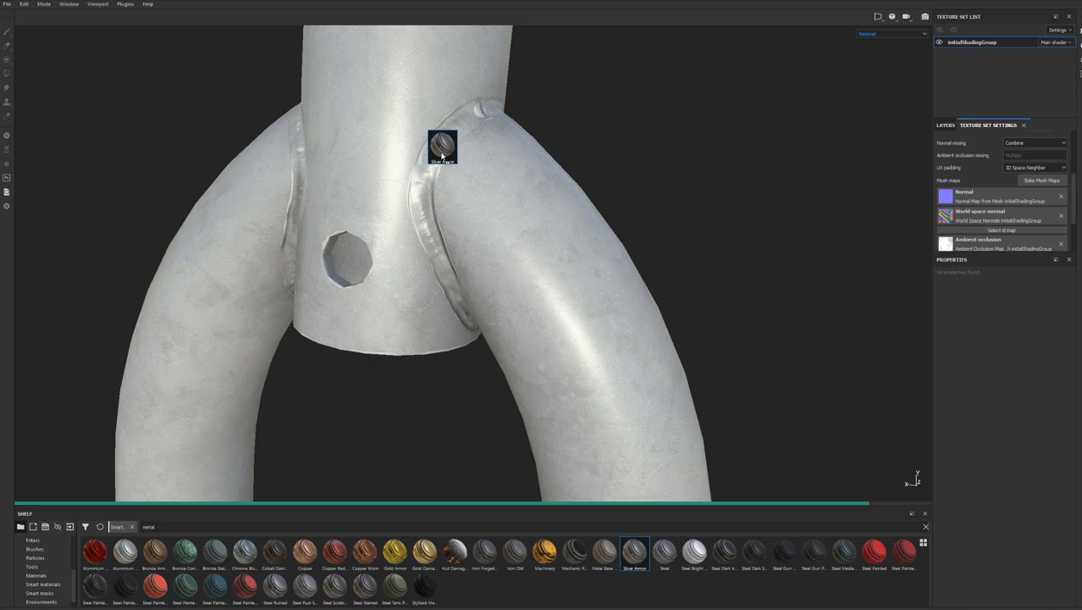
left_click_drag(624, 147, 716, 210, "alt")
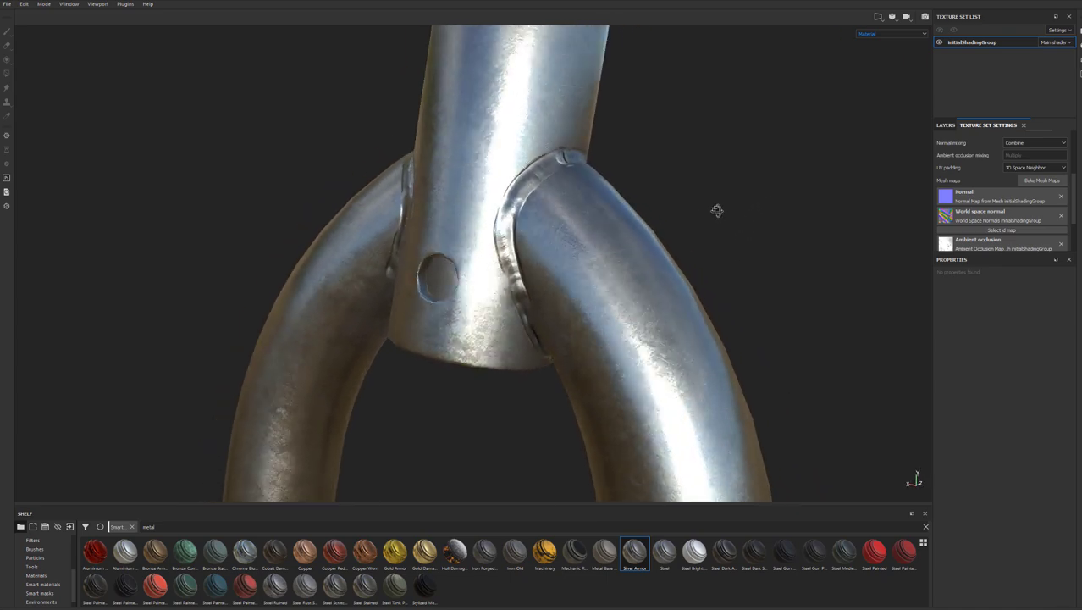
left_click(926, 19)
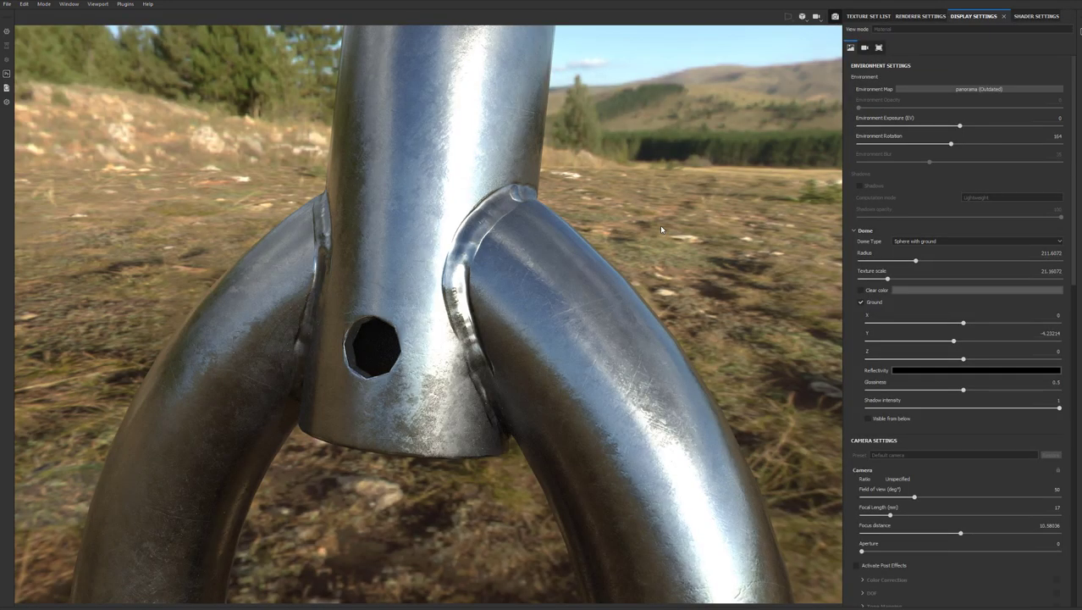